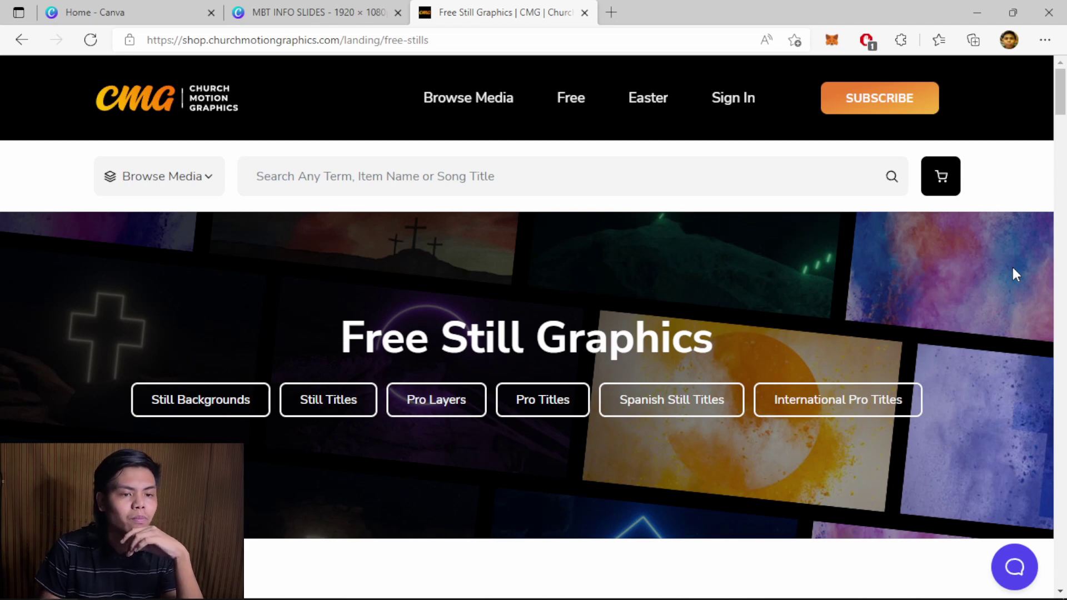
Step: Look through the free still backgrounds on the Free Still Graphics page and open their complete listing
scroll(1013, 269, "down", 8)
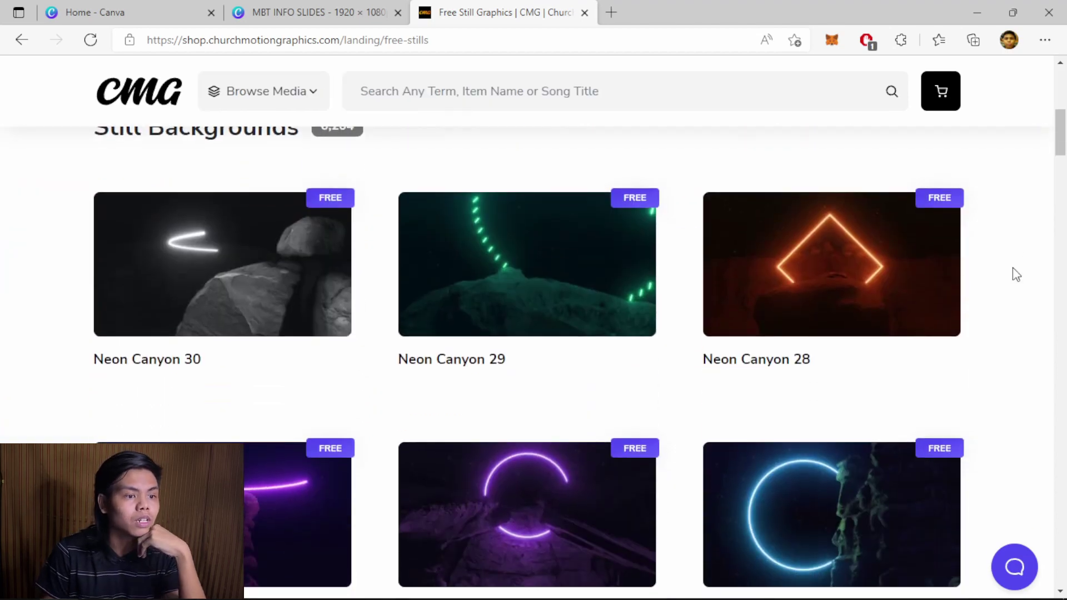
scroll(1012, 268, "down", 4)
scroll(1013, 268, "up", 3)
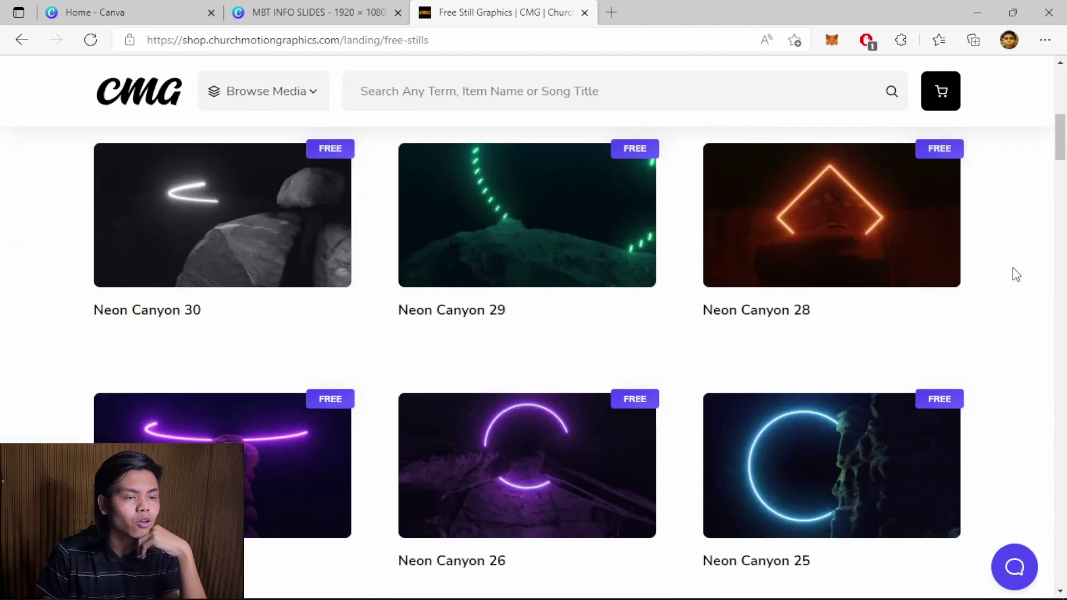
scroll(1013, 268, "up", 5)
scroll(1012, 268, "down", 7)
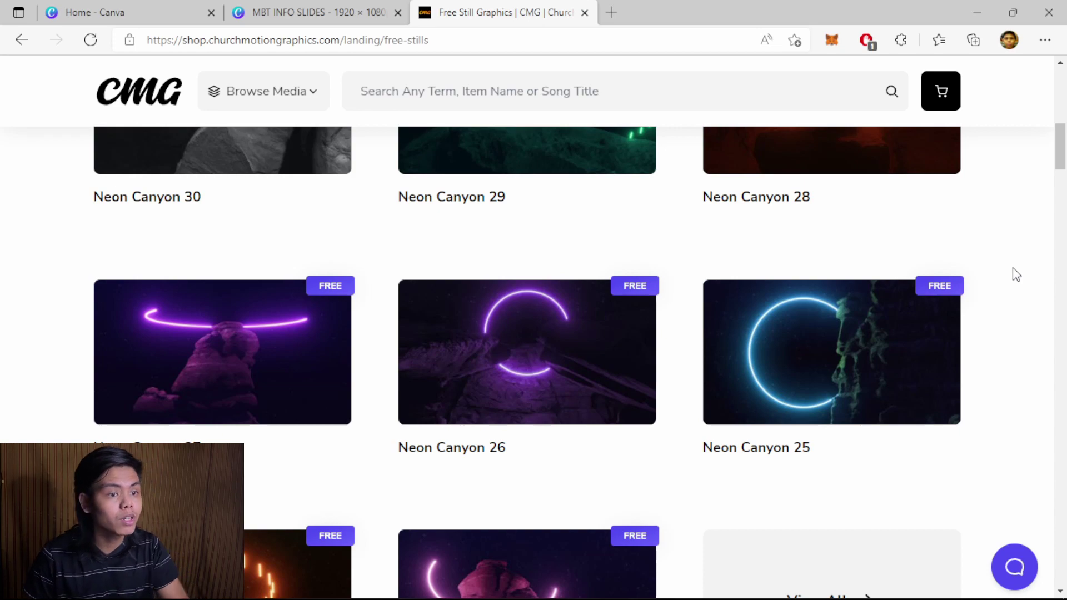
scroll(1012, 269, "up", 6)
scroll(846, 245, "down", 5)
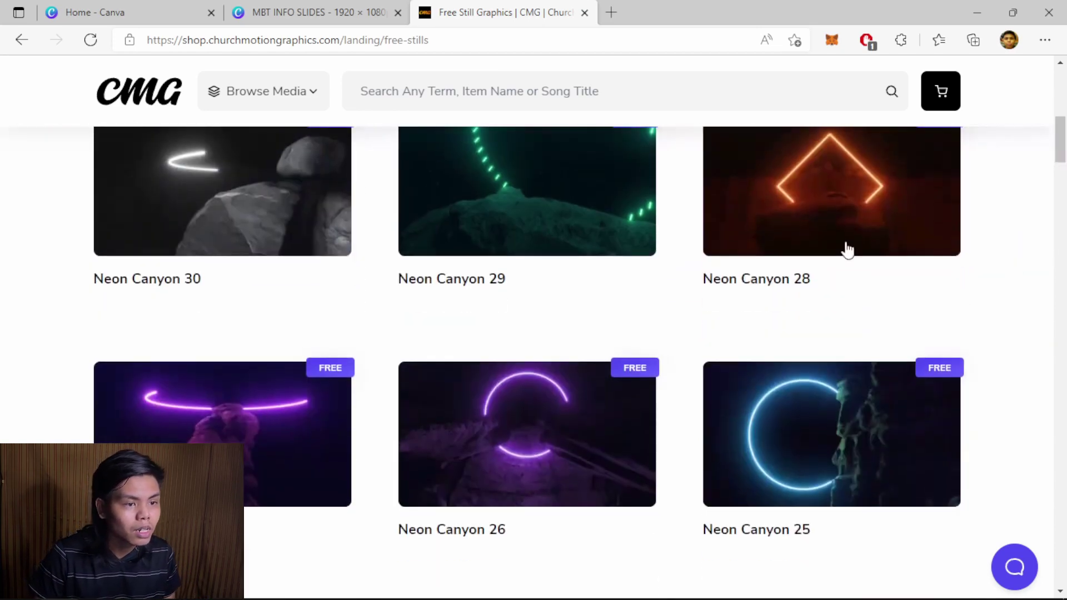
scroll(939, 300, "down", 3)
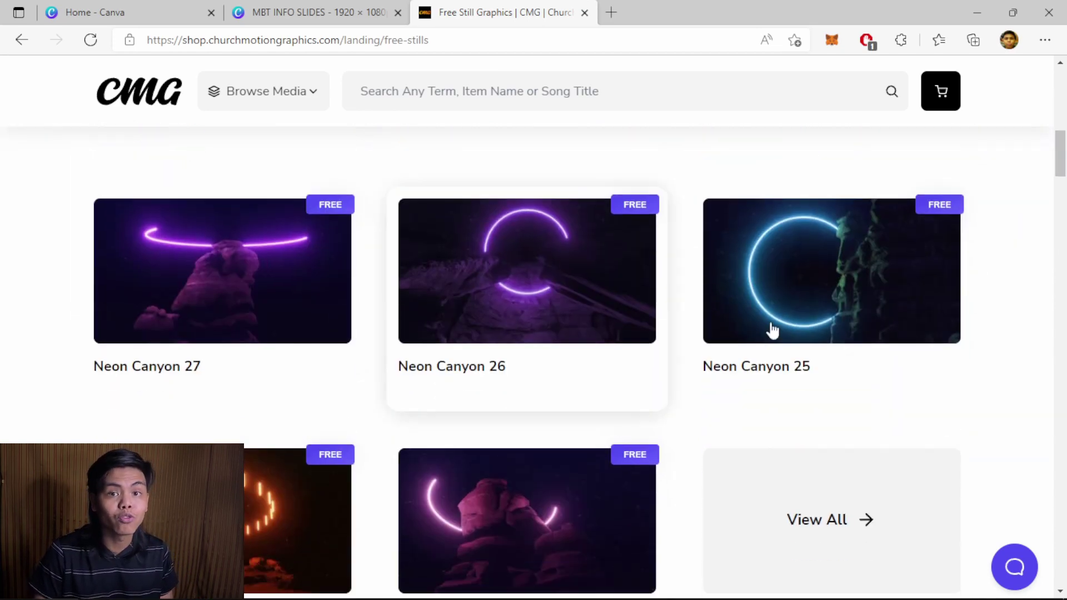
scroll(1012, 389, "down", 4)
left_click(827, 269)
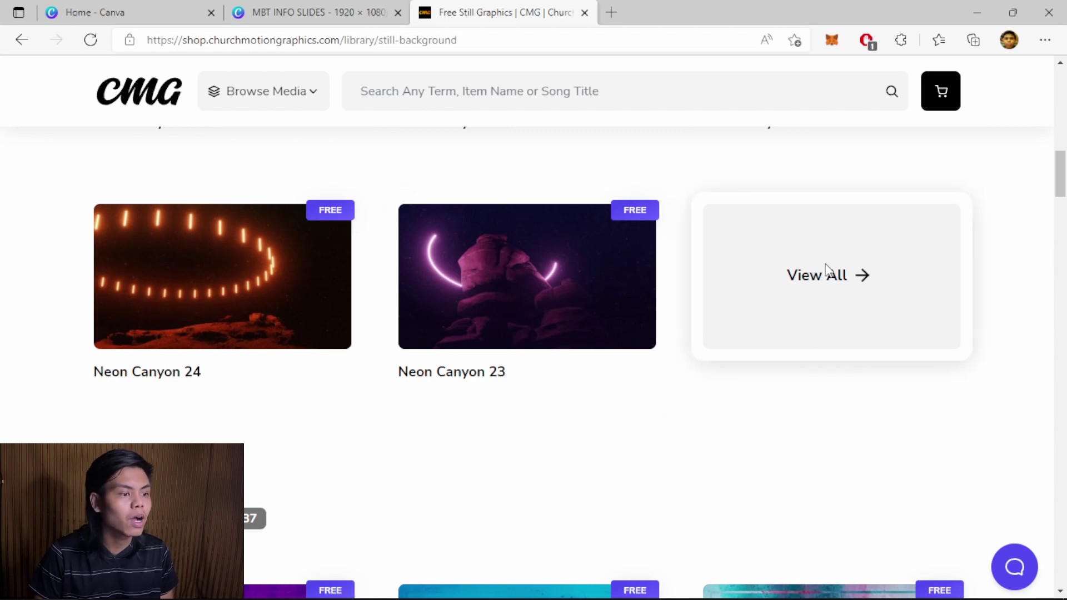
Step: Examine the Neon Canyon and Powderful designs in the Still Backgrounds library
scroll(1023, 329, "down", 18)
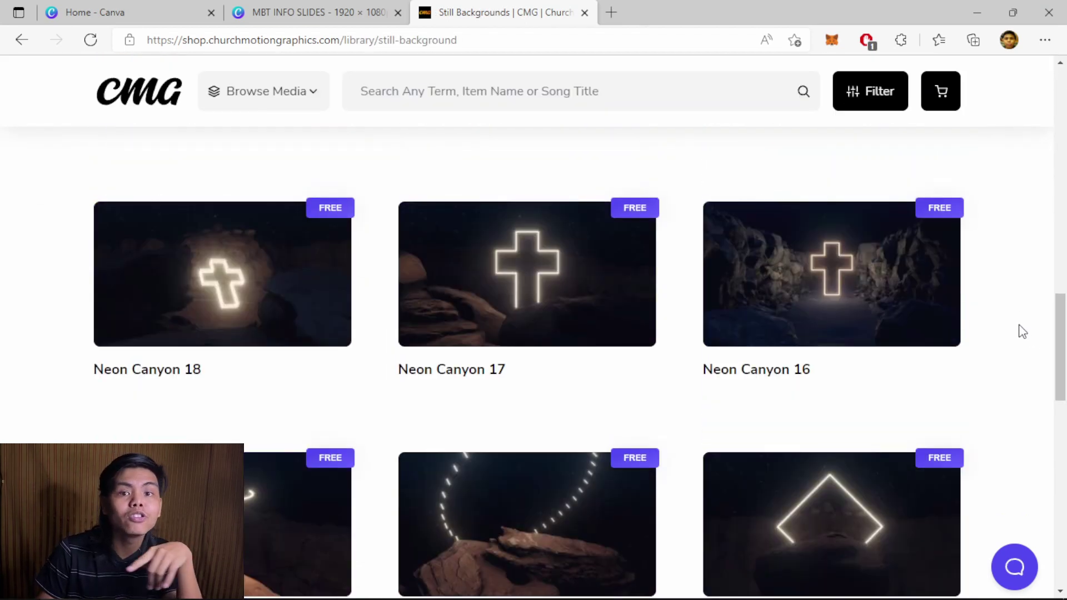
scroll(1023, 332, "down", 14)
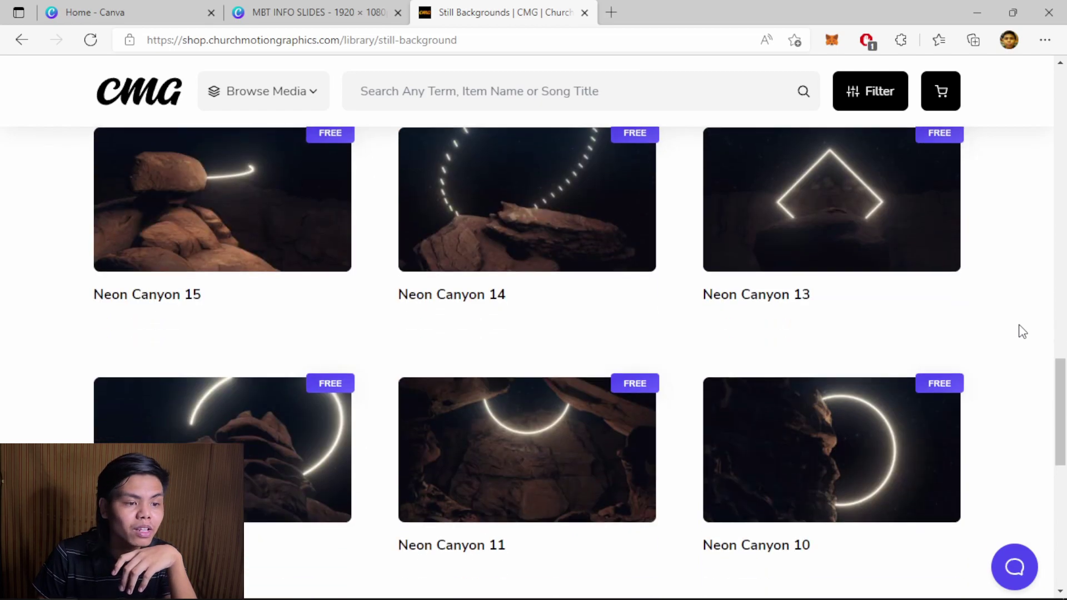
scroll(1022, 332, "down", 7)
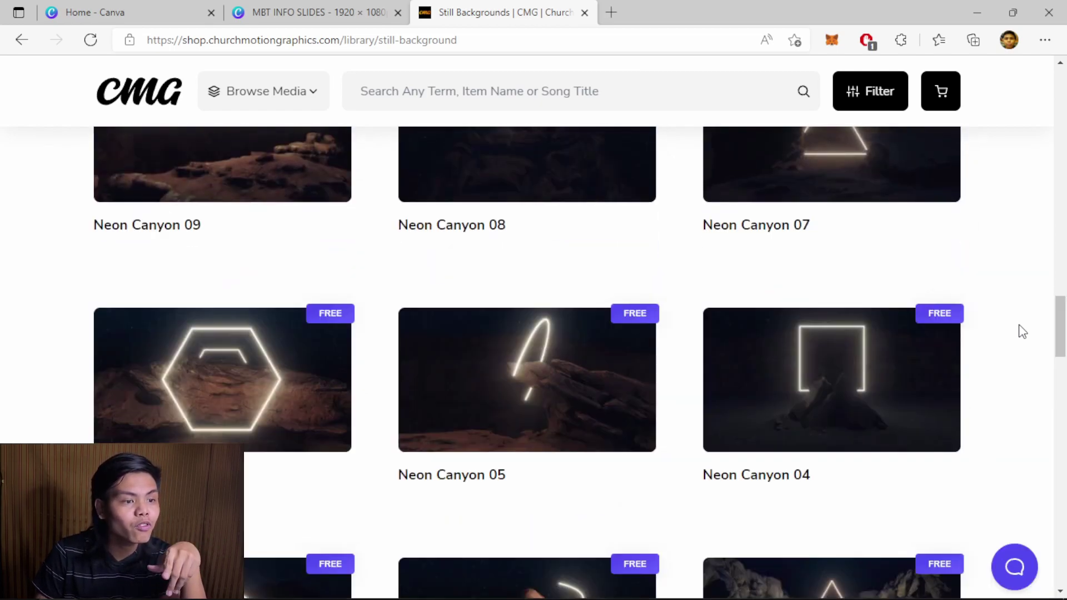
scroll(1022, 332, "up", 13)
scroll(1022, 331, "down", 2)
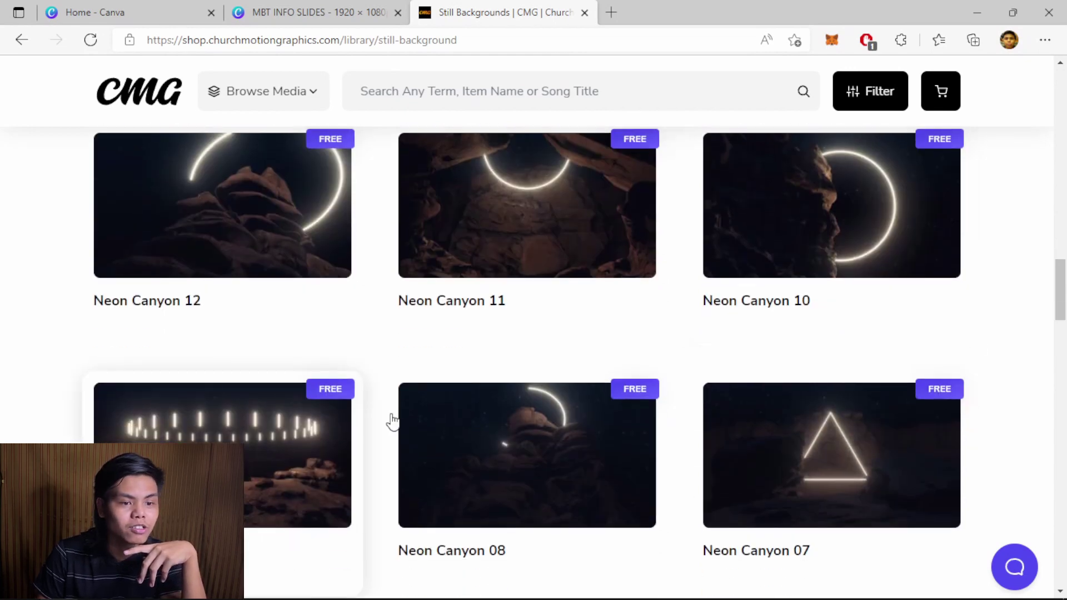
scroll(1003, 262, "down", 14)
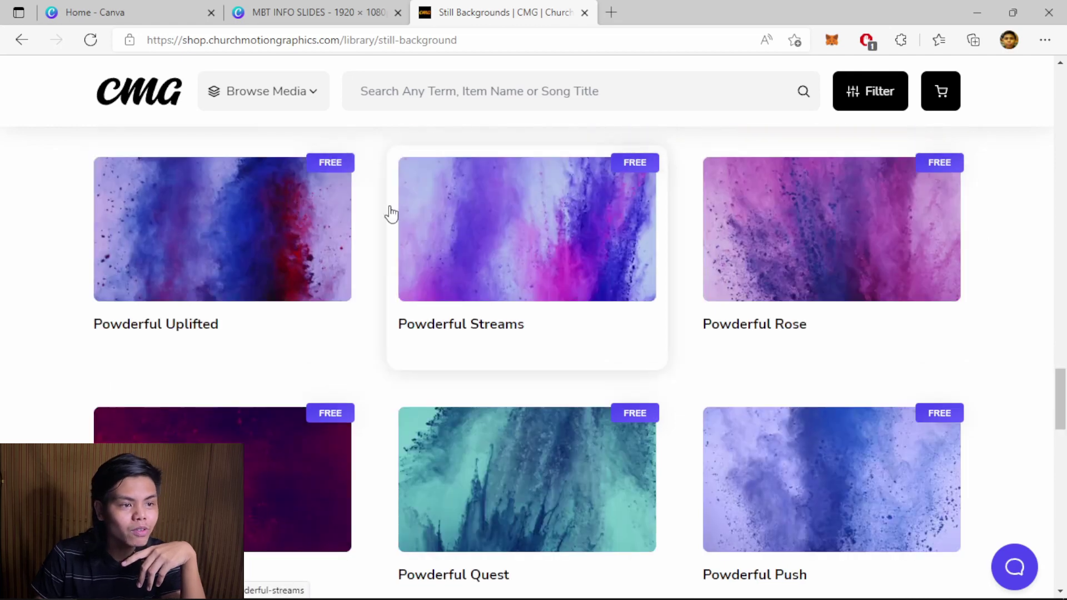
scroll(283, 322, "down", 4)
scroll(231, 313, "up", 4)
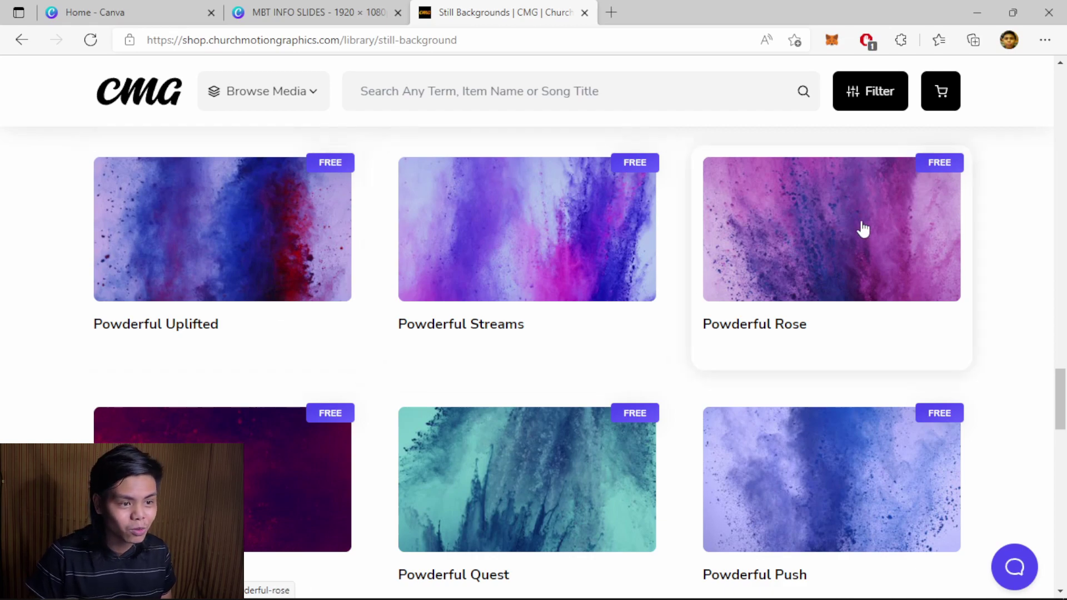
scroll(731, 308, "down", 2)
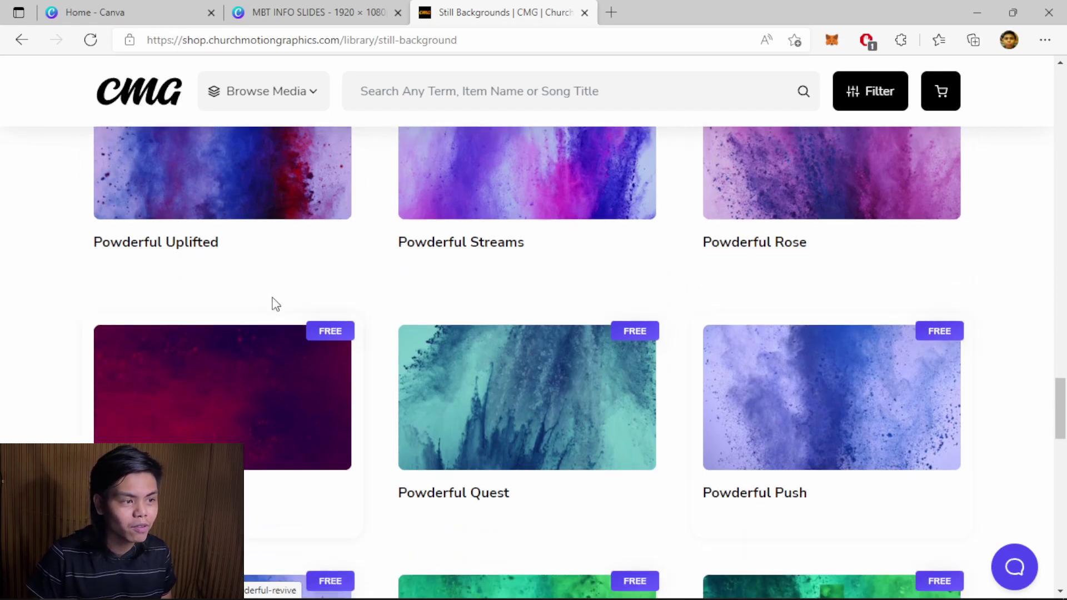
scroll(311, 333, "up", 3)
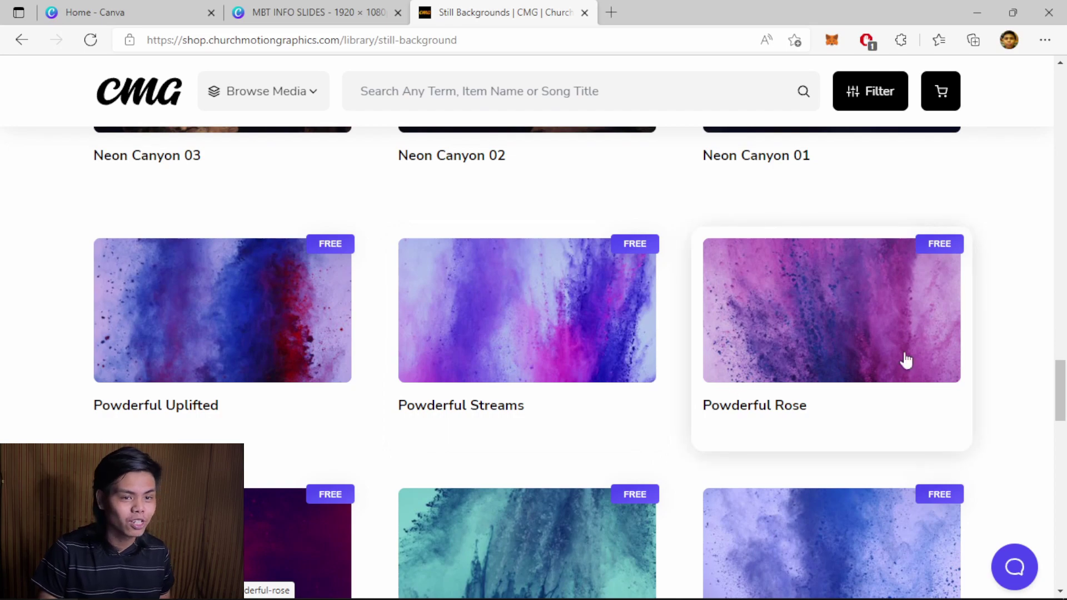
scroll(1020, 295, "down", 10)
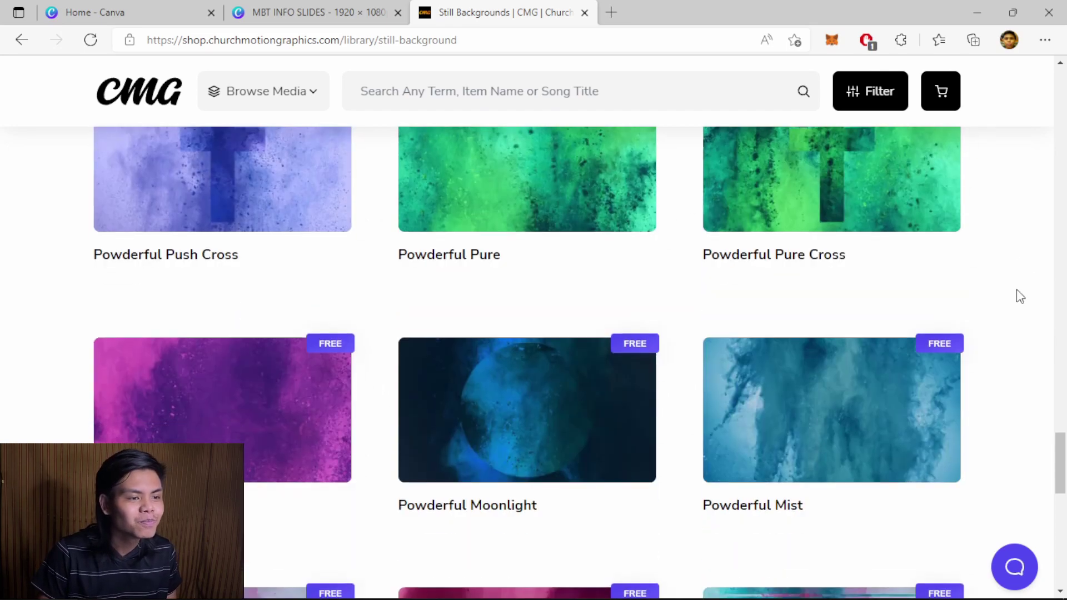
scroll(331, 232, "up", 3)
scroll(1043, 248, "down", 4)
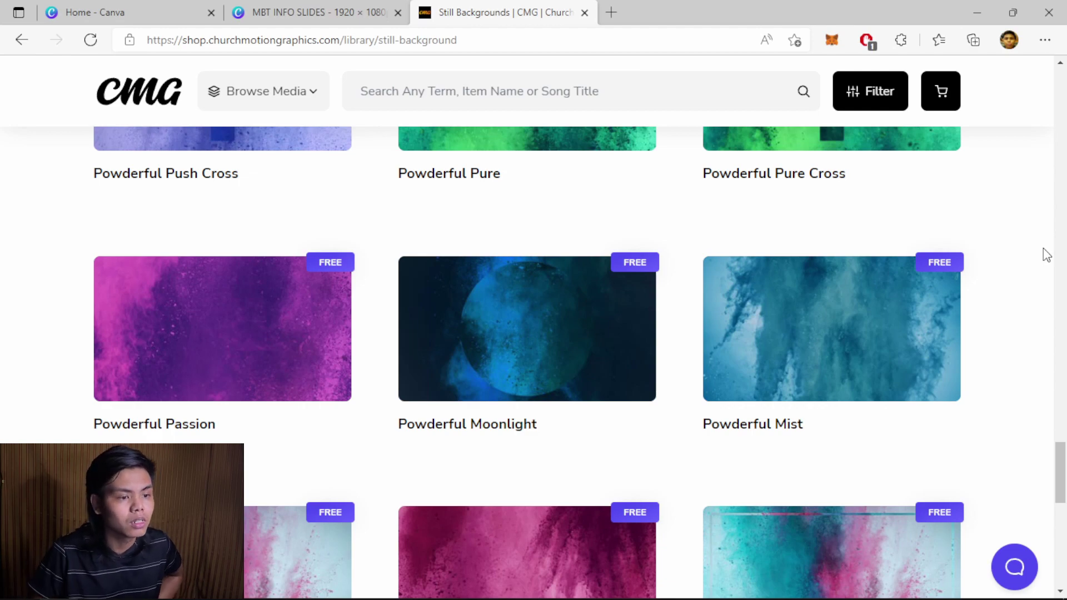
Step: Find the Powderful Energy background among the remaining Powderful designs and open its preview
scroll(1043, 248, "down", 8)
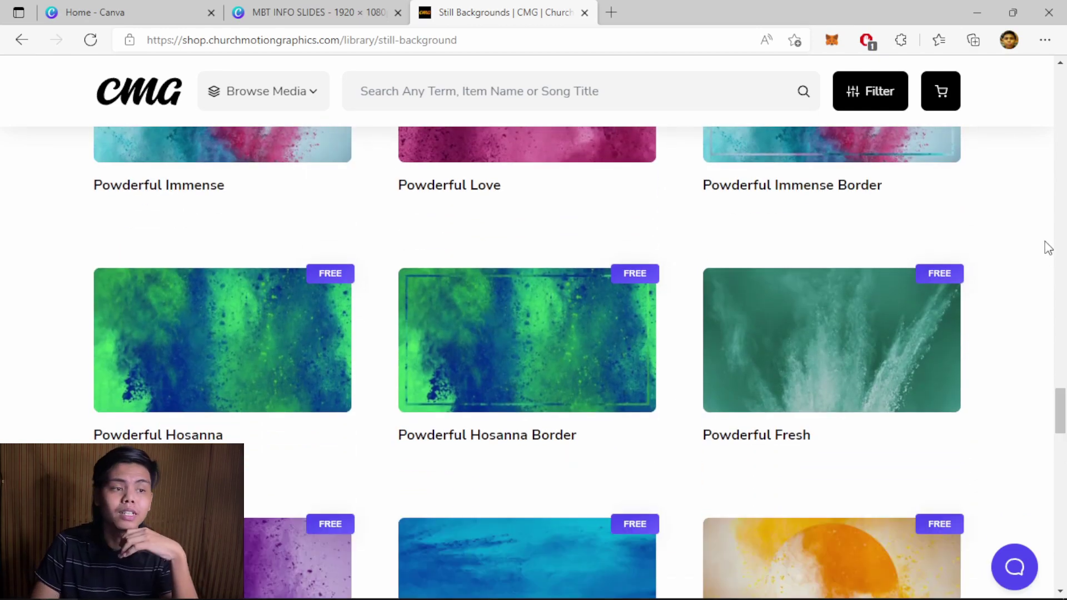
scroll(1060, 286, "down", 5)
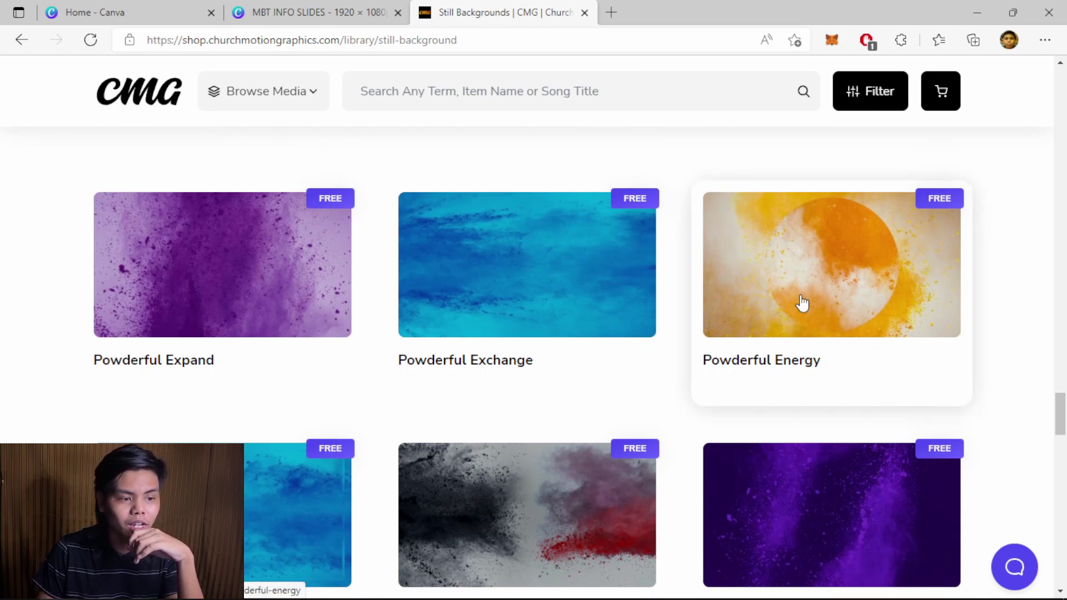
scroll(943, 355, "down", 1)
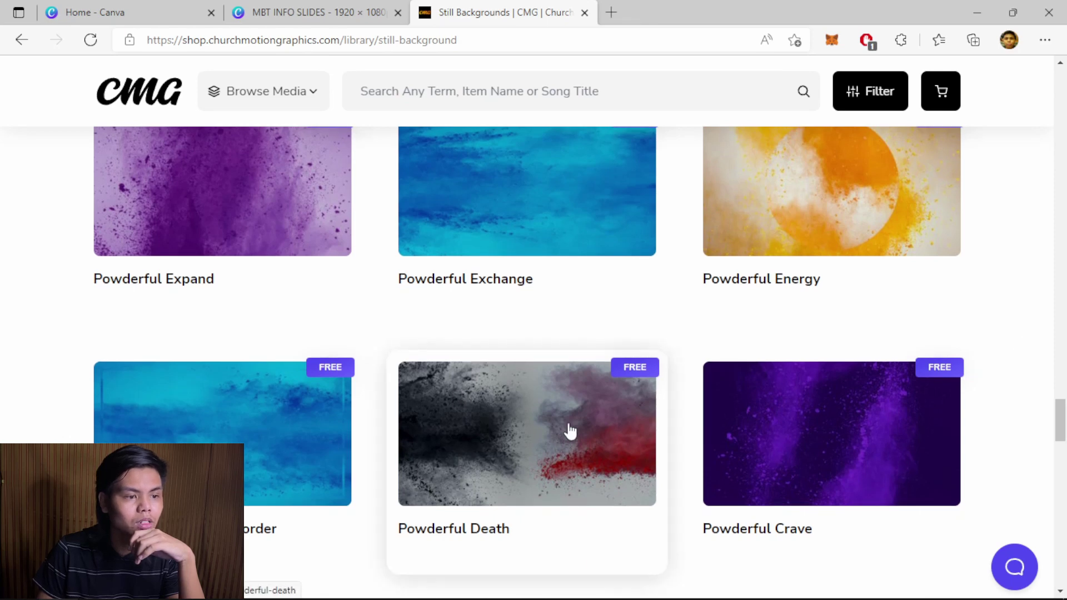
scroll(797, 358, "up", 1)
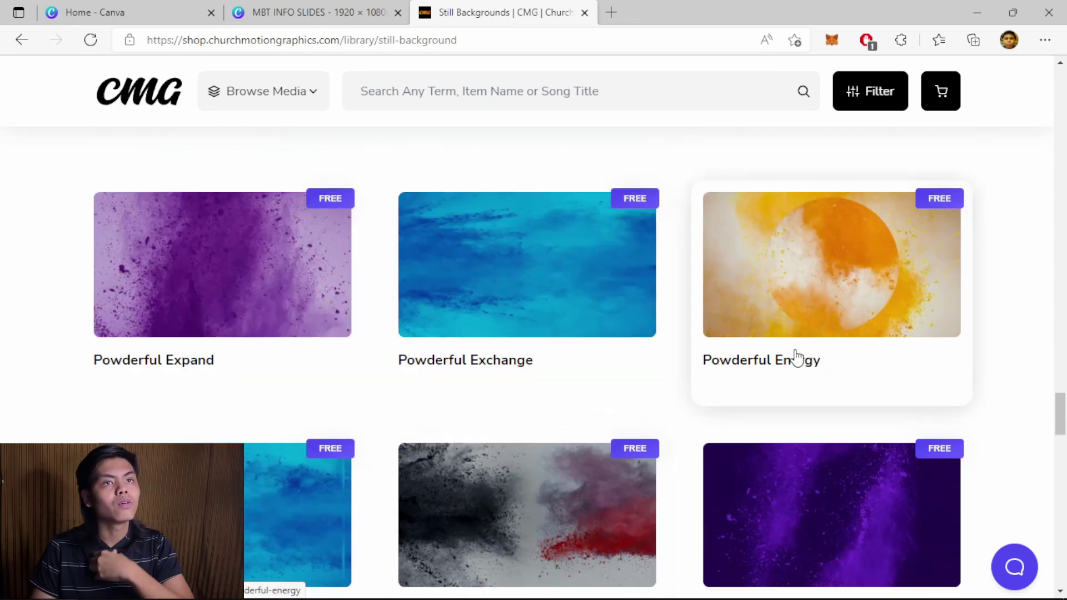
left_click(827, 249)
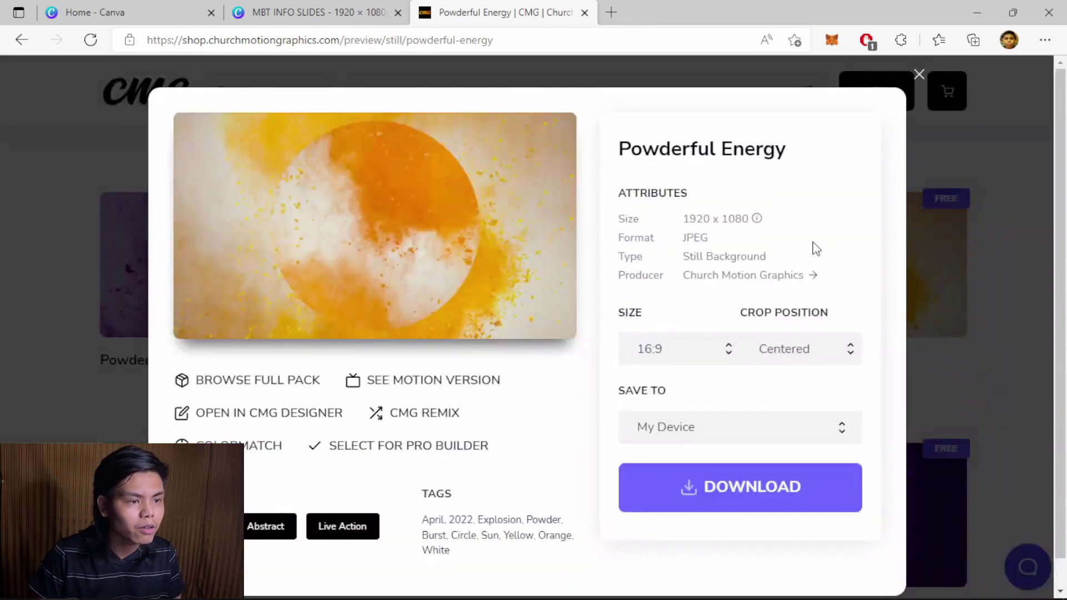
Step: Review the download size options for Powderful Energy, choose 16:9, and close the preview
left_click(666, 362)
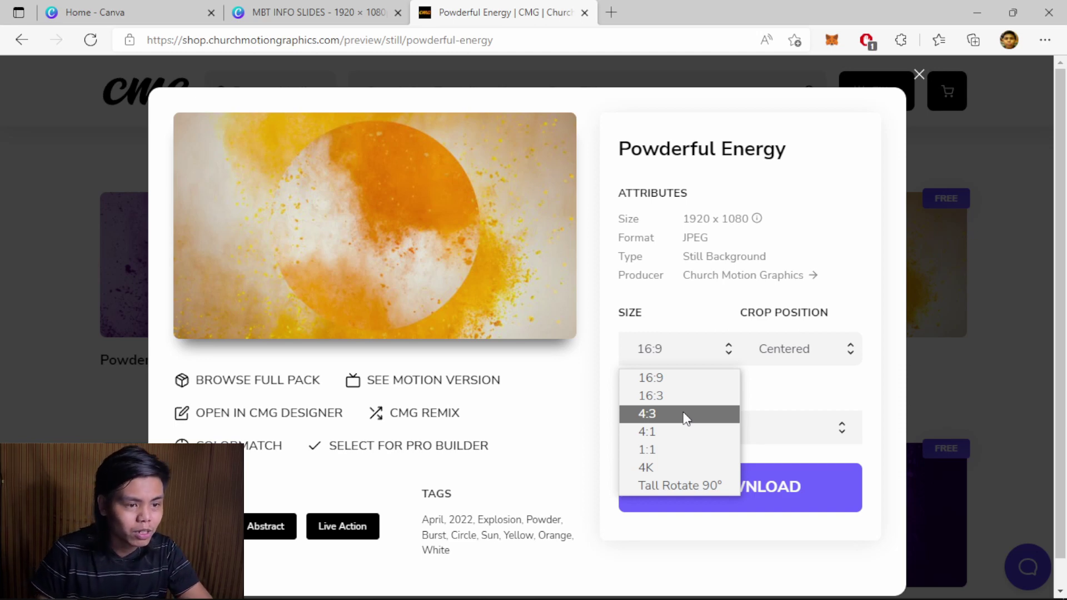
left_click(668, 379)
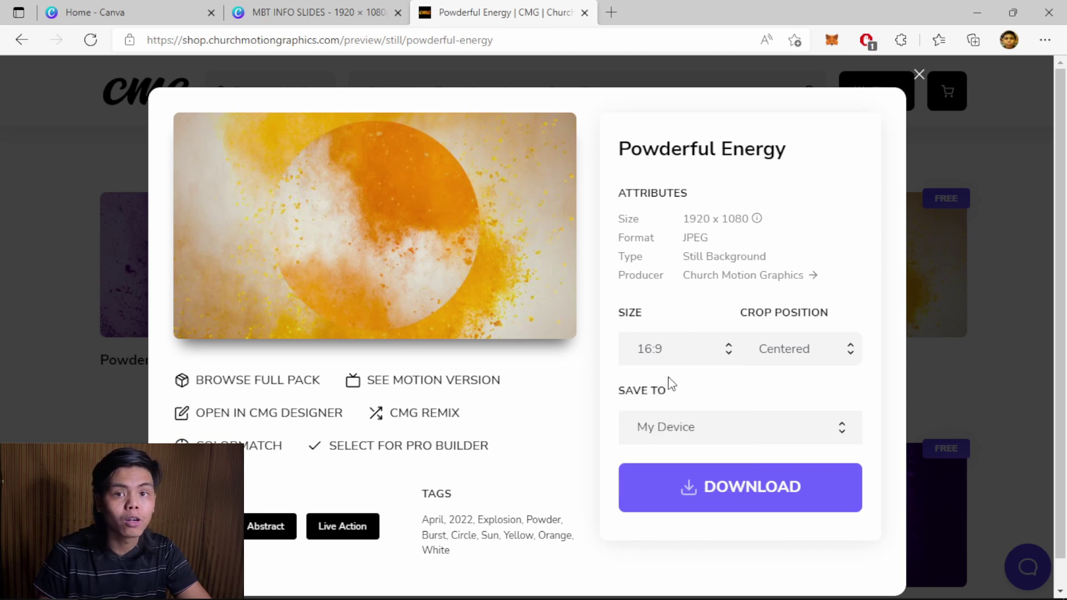
left_click(933, 331)
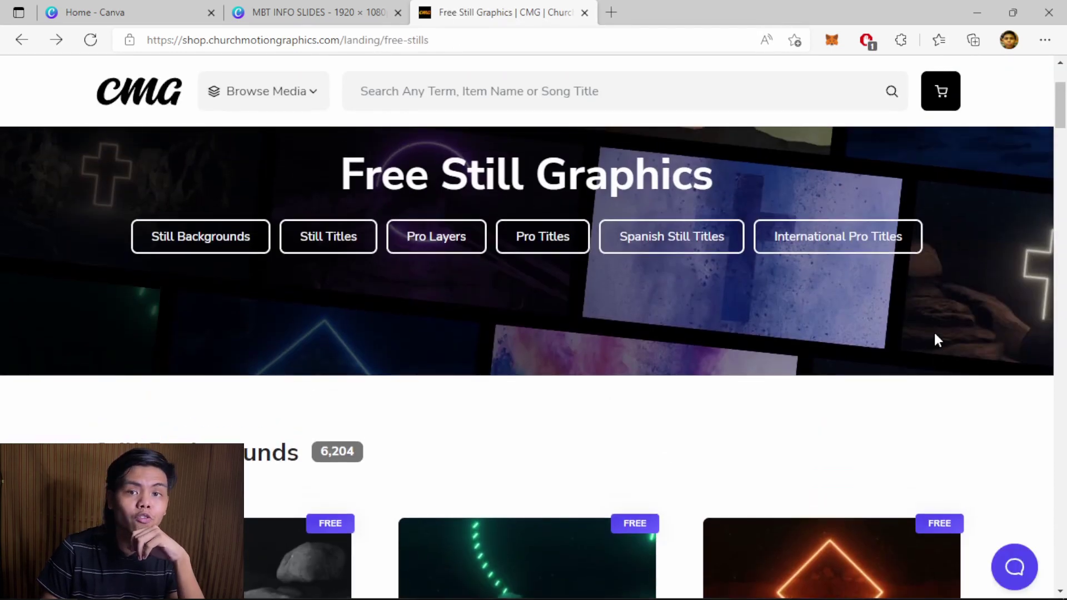
Step: Examine the Still Titles designs on the Free Still Graphics page, including the welcome, announcement and Easter slides
scroll(933, 332, "down", 10)
scroll(938, 340, "down", 5)
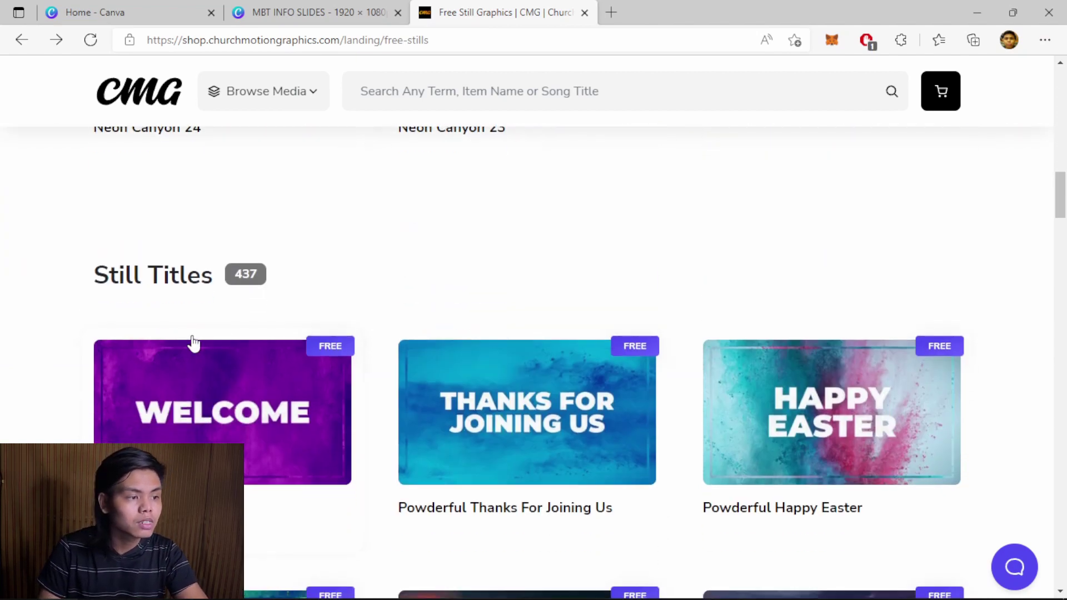
scroll(811, 394, "down", 3)
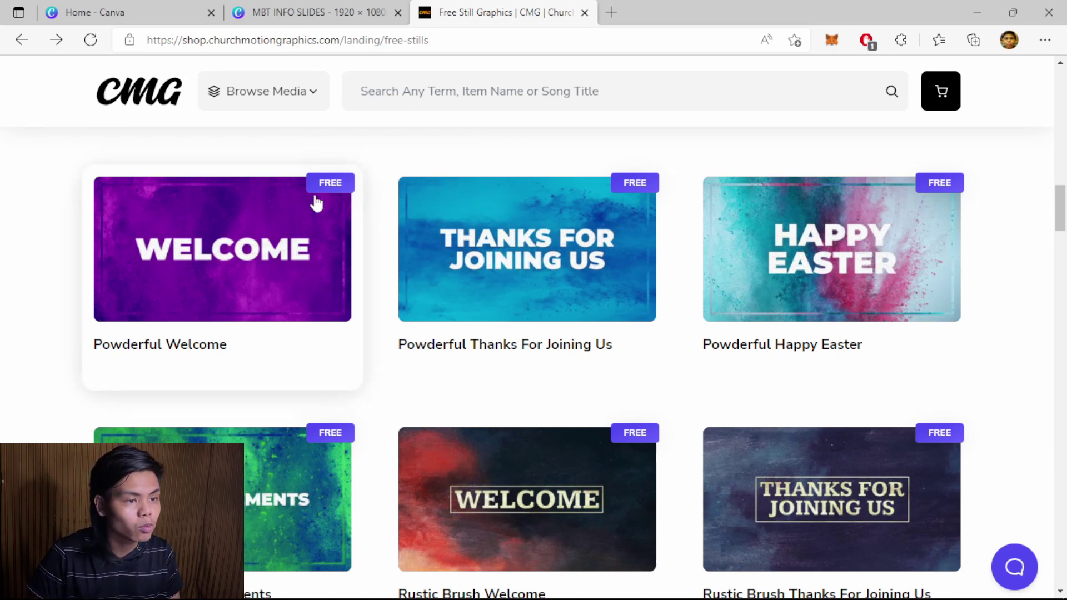
scroll(782, 362, "down", 9)
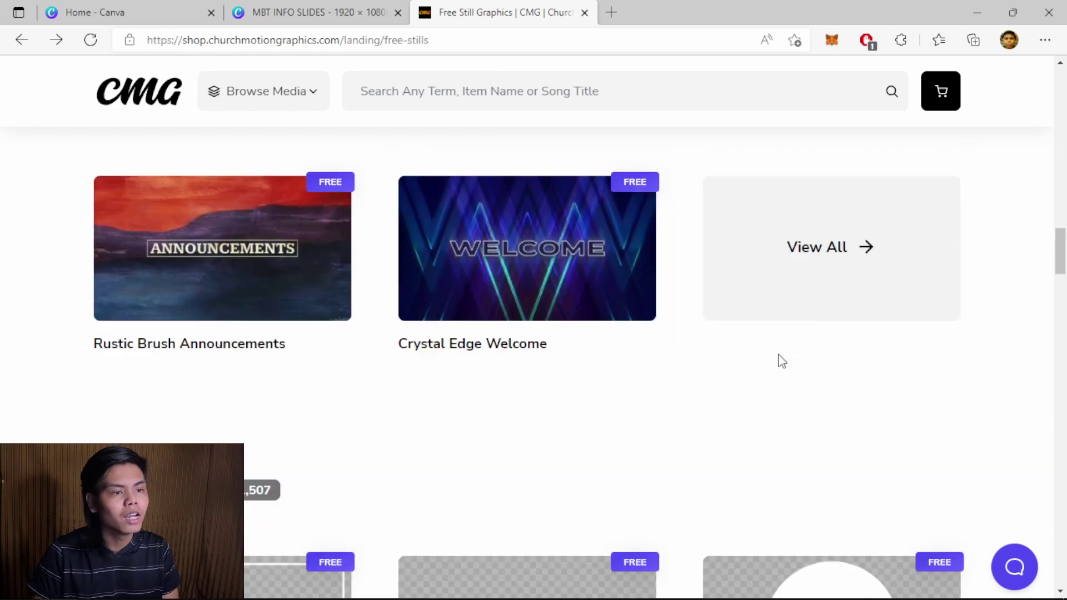
scroll(560, 358, "up", 9)
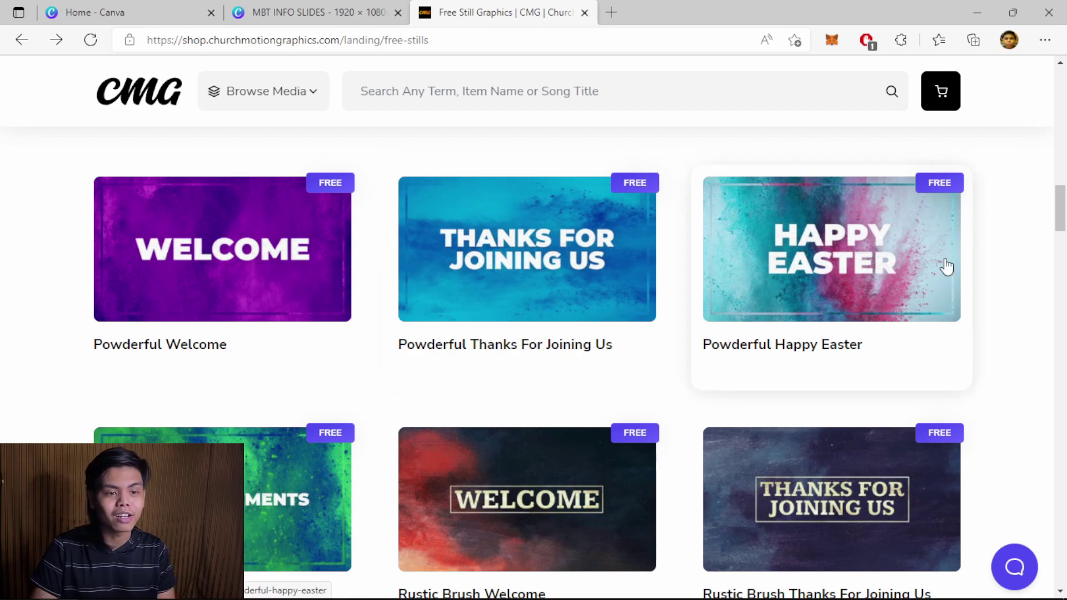
Step: Examine the transparent Pro Layers shapes and Pro Titles text graphics, comparing them with the Still Titles
scroll(978, 281, "down", 1)
scroll(1005, 291, "down", 15)
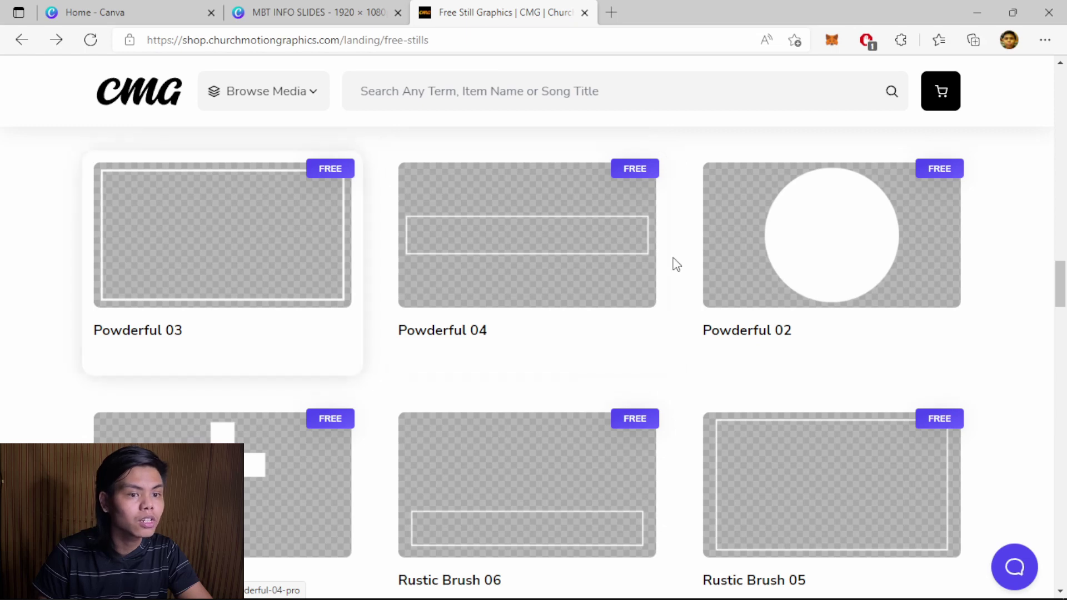
scroll(938, 359, "down", 5)
scroll(938, 358, "up", 5)
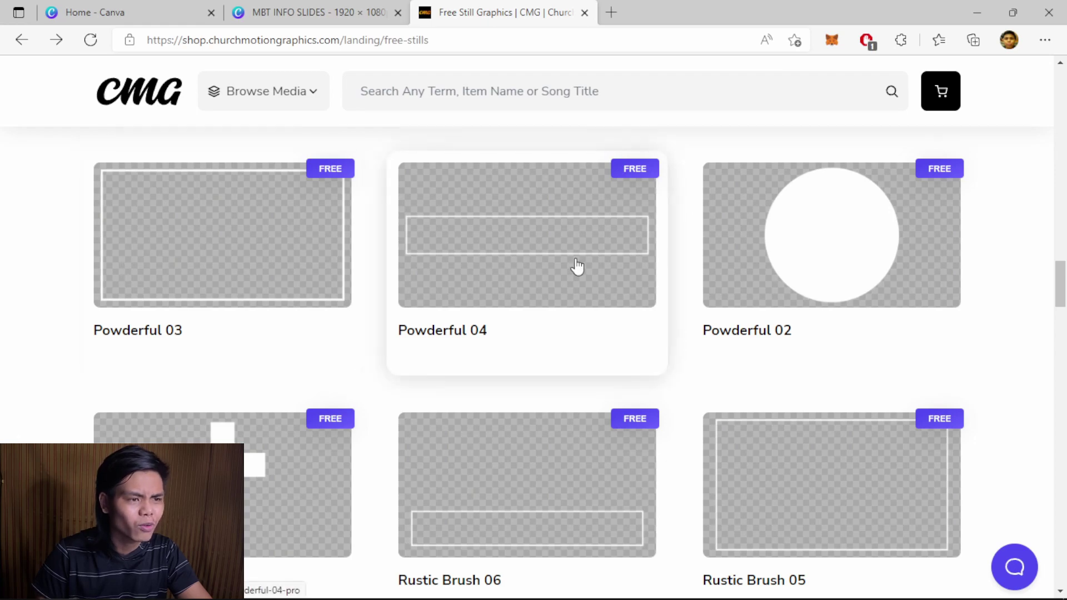
scroll(567, 319, "down", 4)
scroll(745, 348, "down", 11)
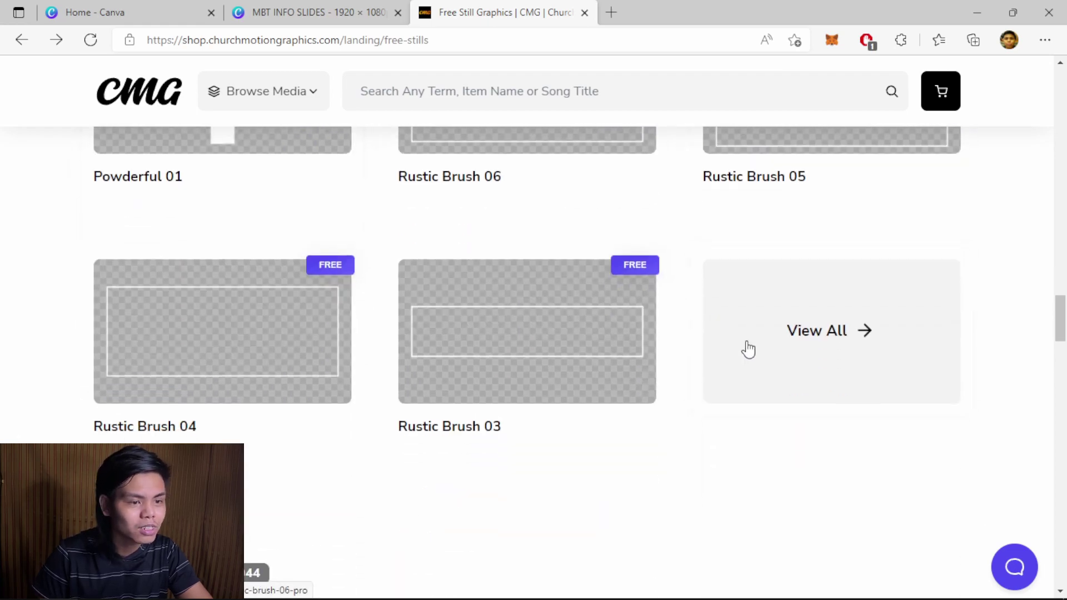
scroll(684, 271, "up", 1)
scroll(683, 271, "down", 4)
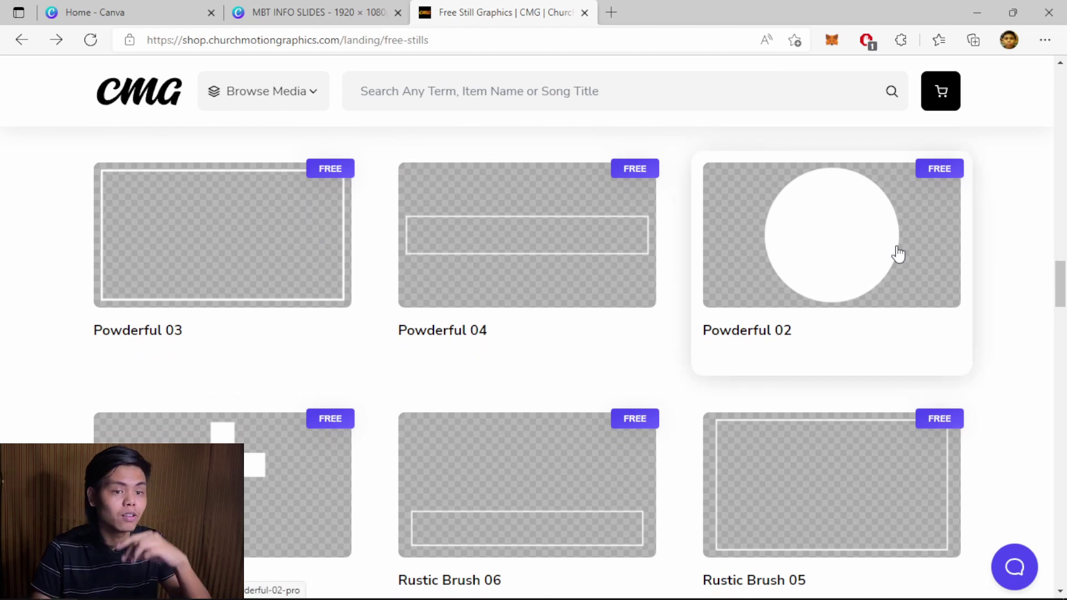
scroll(868, 251, "down", 3)
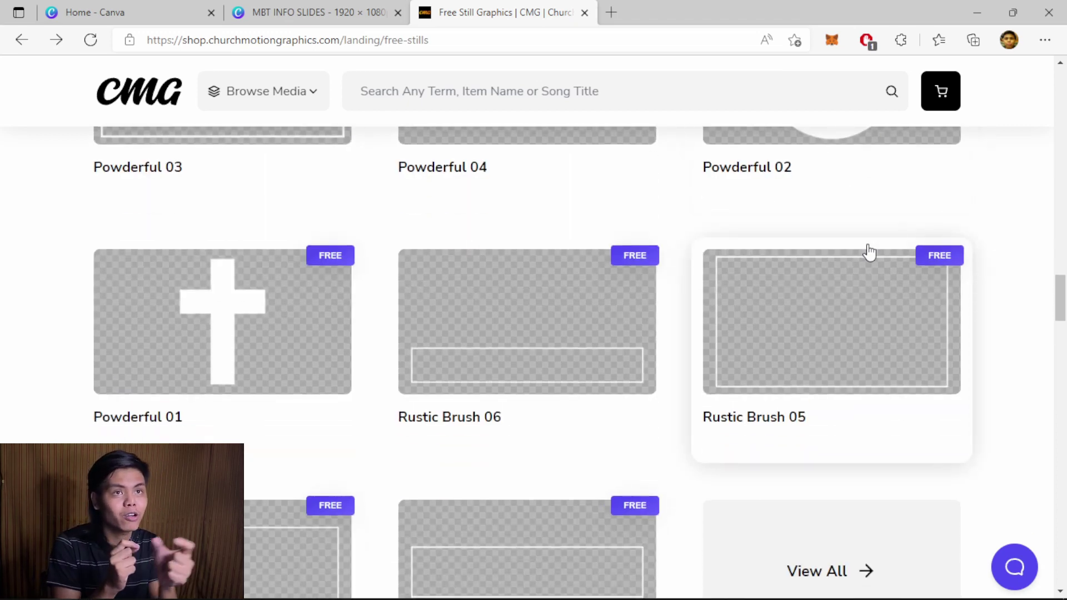
scroll(861, 250, "down", 8)
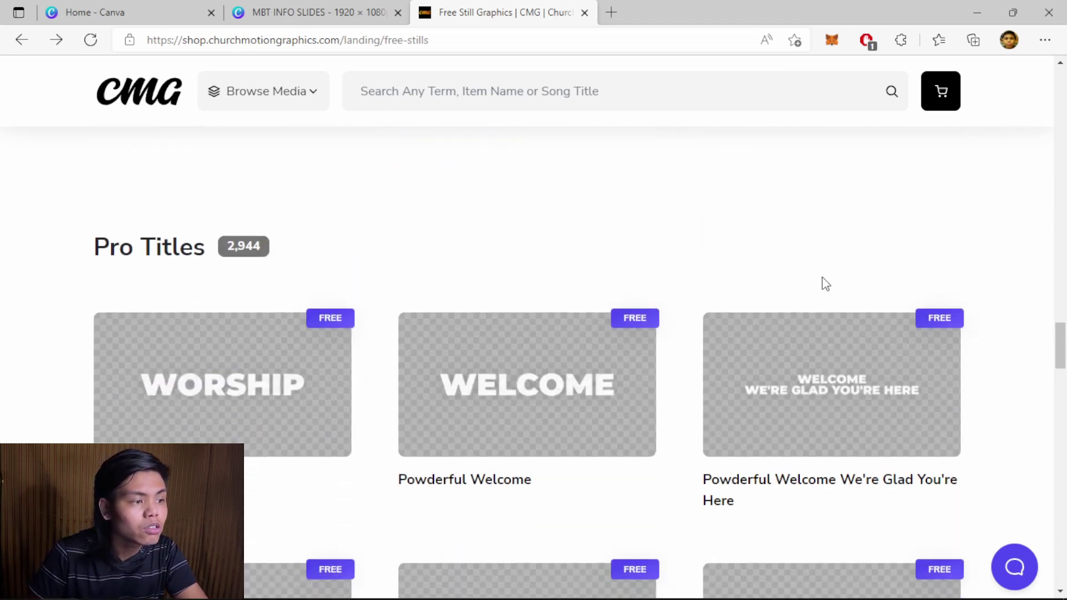
scroll(284, 294, "up", 9)
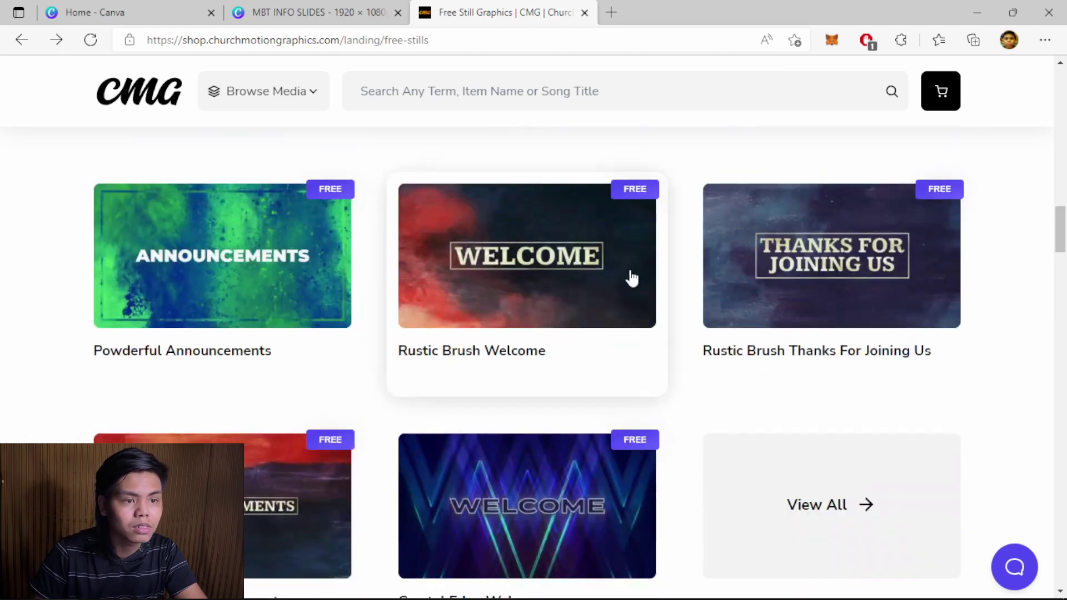
Step: Examine the Pro Layers and Pro Titles graphics on the Free Still Graphics page, down to the tithes and Lord's Supper titles
scroll(281, 274, "down", 9)
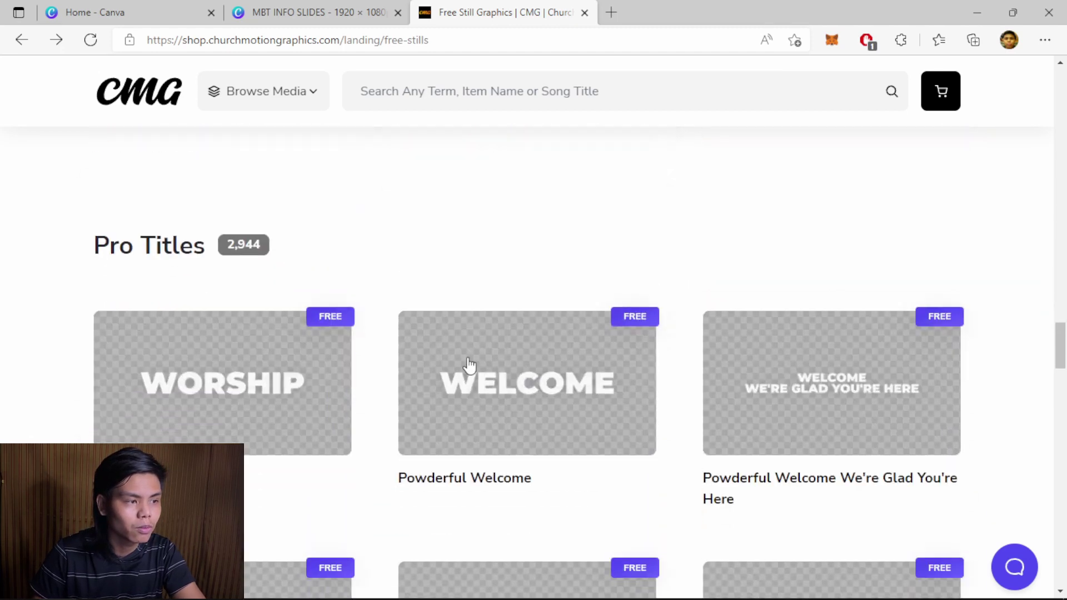
scroll(679, 235, "up", 12)
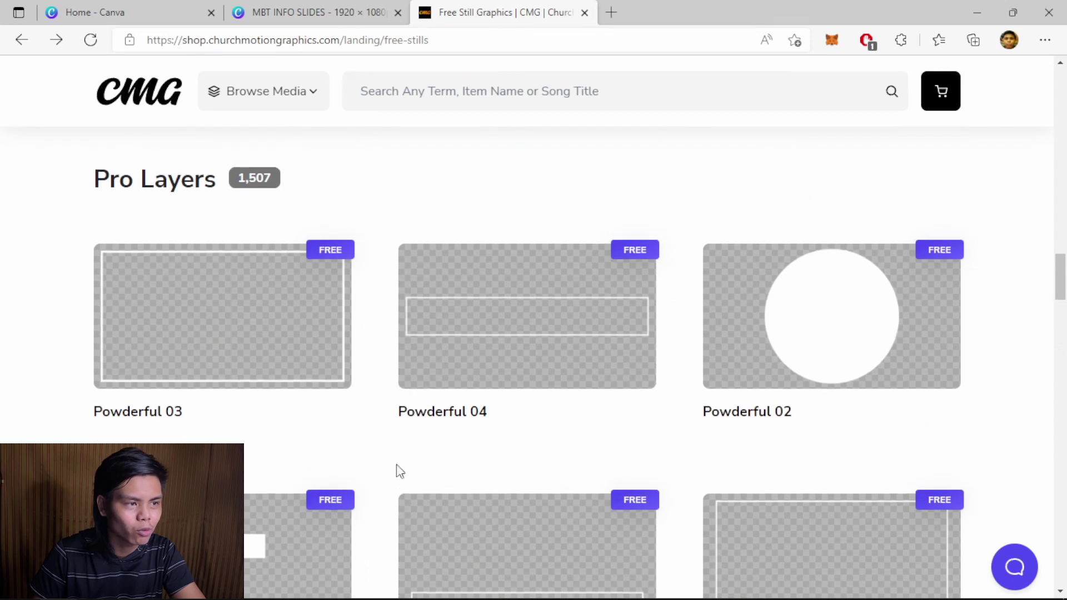
scroll(398, 469, "down", 9)
scroll(499, 459, "down", 2)
scroll(251, 383, "down", 3)
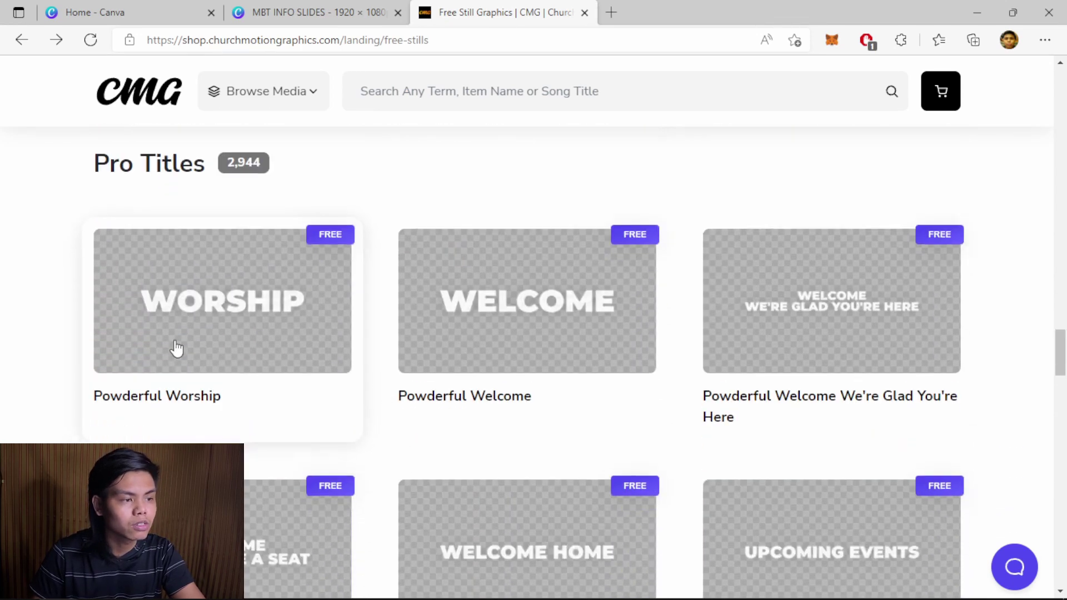
scroll(445, 328, "down", 2)
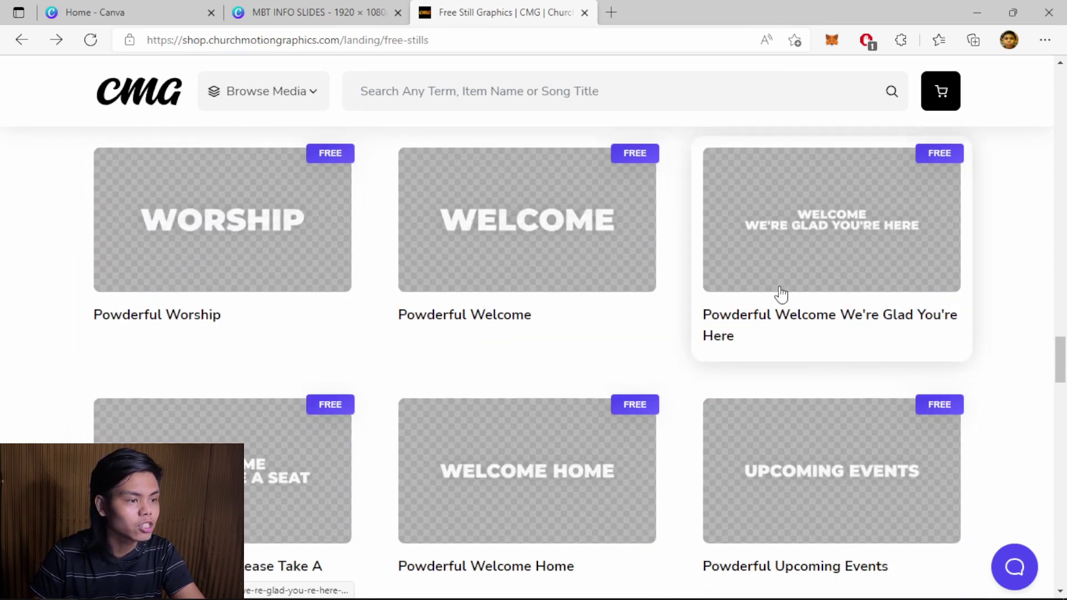
scroll(200, 419, "down", 1)
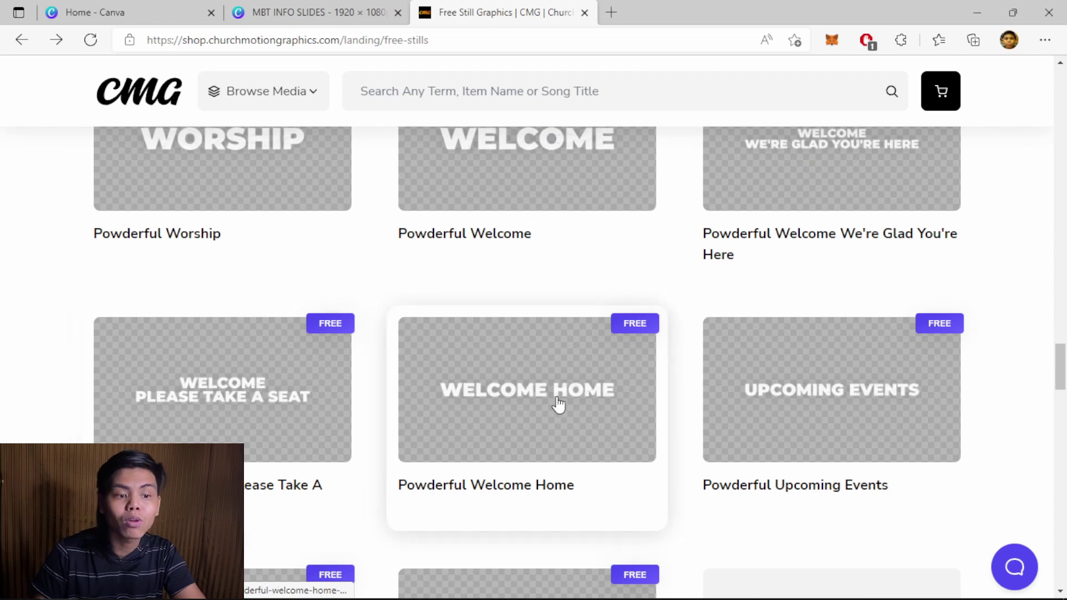
scroll(389, 414, "down", 3)
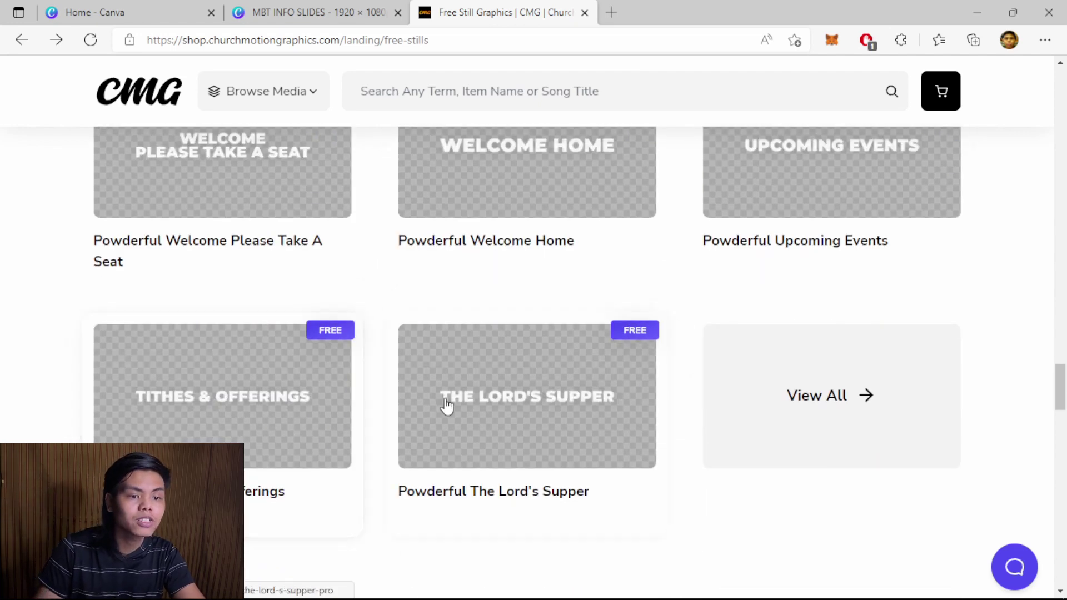
scroll(599, 414, "up", 8)
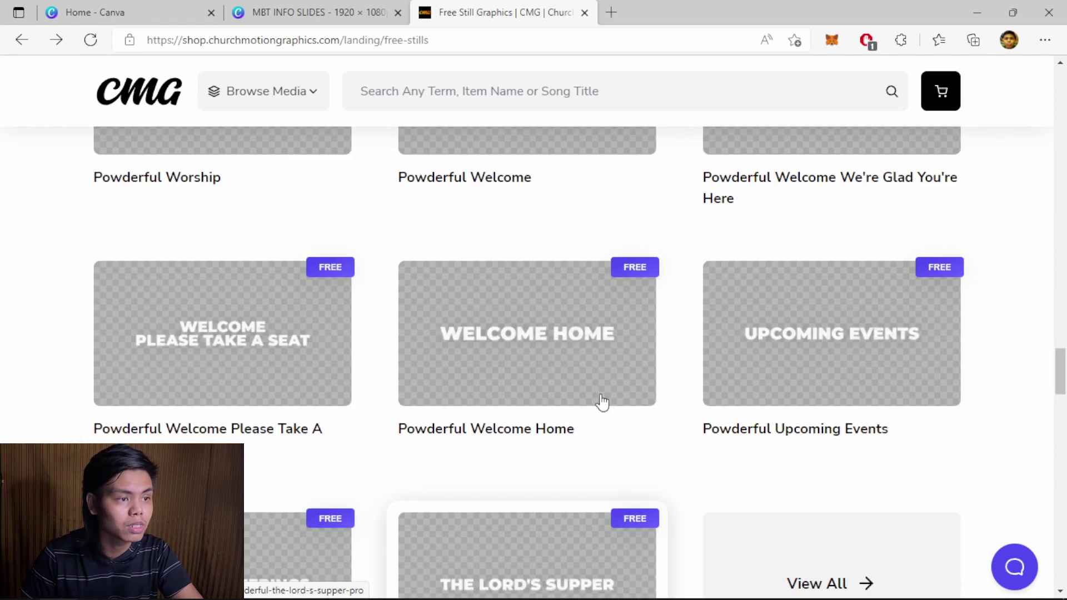
Step: Open the full Pro Titles library and examine its Powderful and Rustic Brush title designs
left_click(605, 405)
scroll(988, 360, "down", 4)
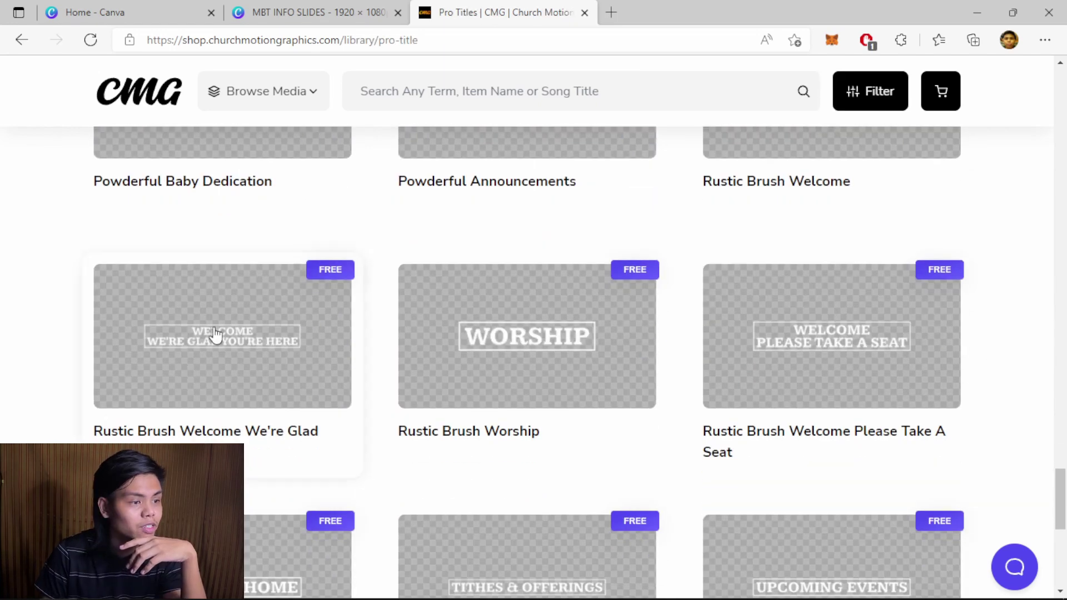
scroll(528, 234, "down", 2)
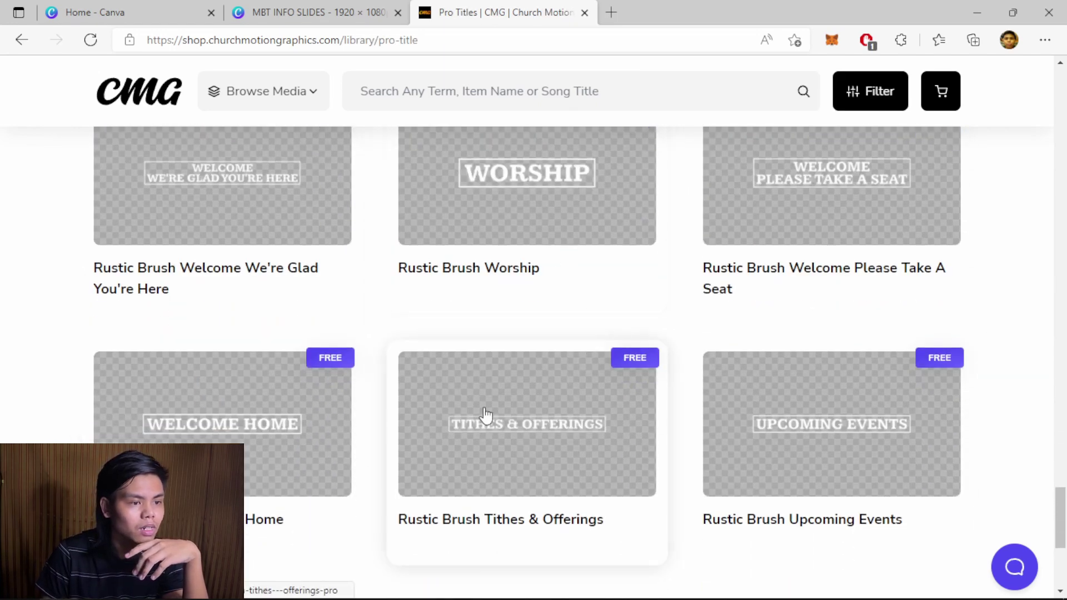
scroll(529, 410, "down", 1)
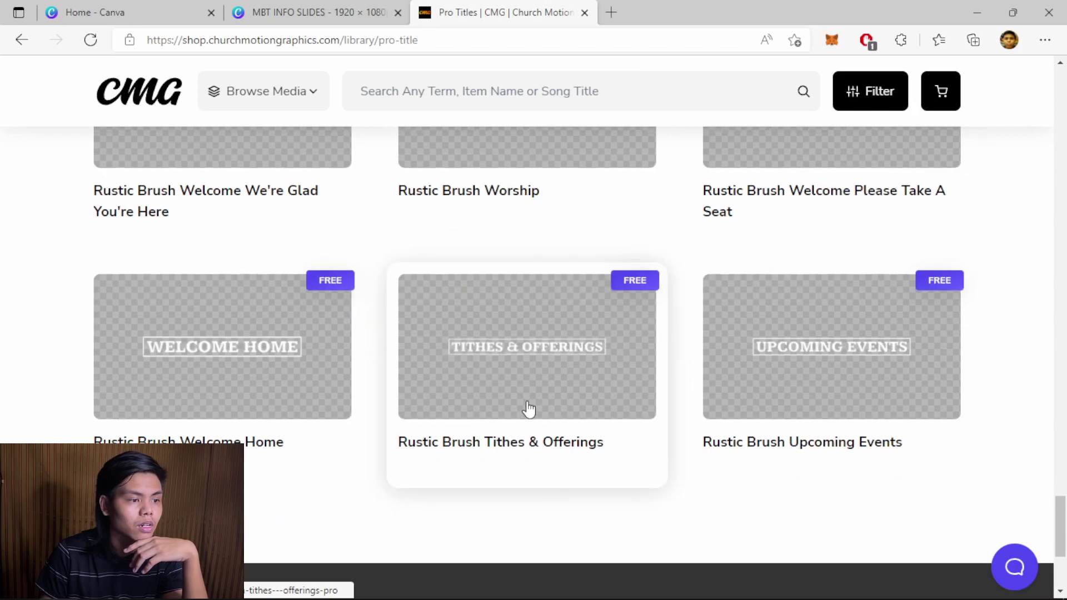
scroll(529, 410, "up", 4)
scroll(529, 406, "down", 10)
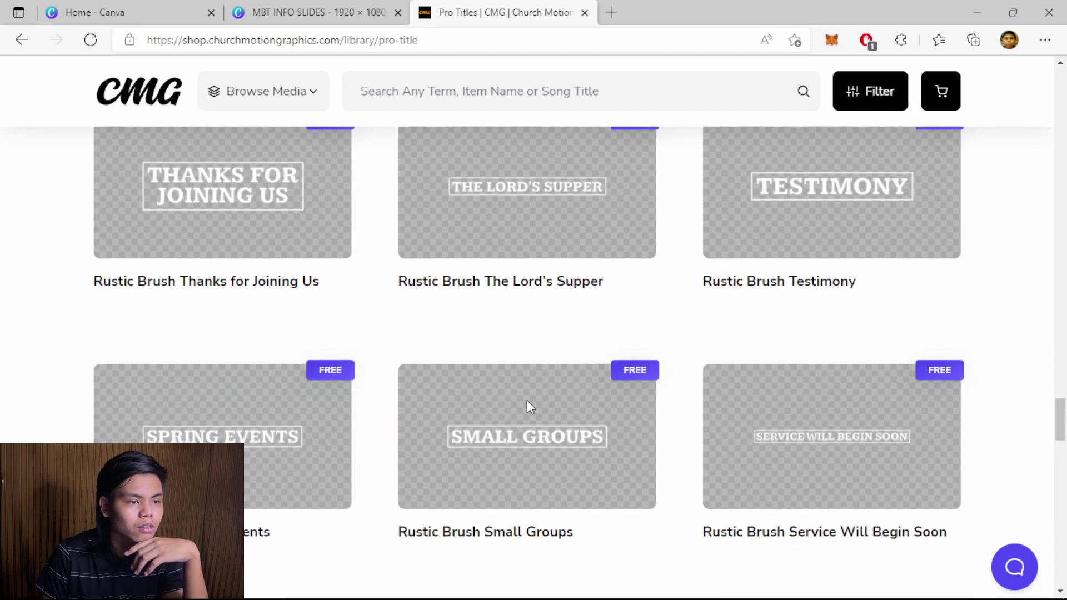
scroll(528, 407, "up", 15)
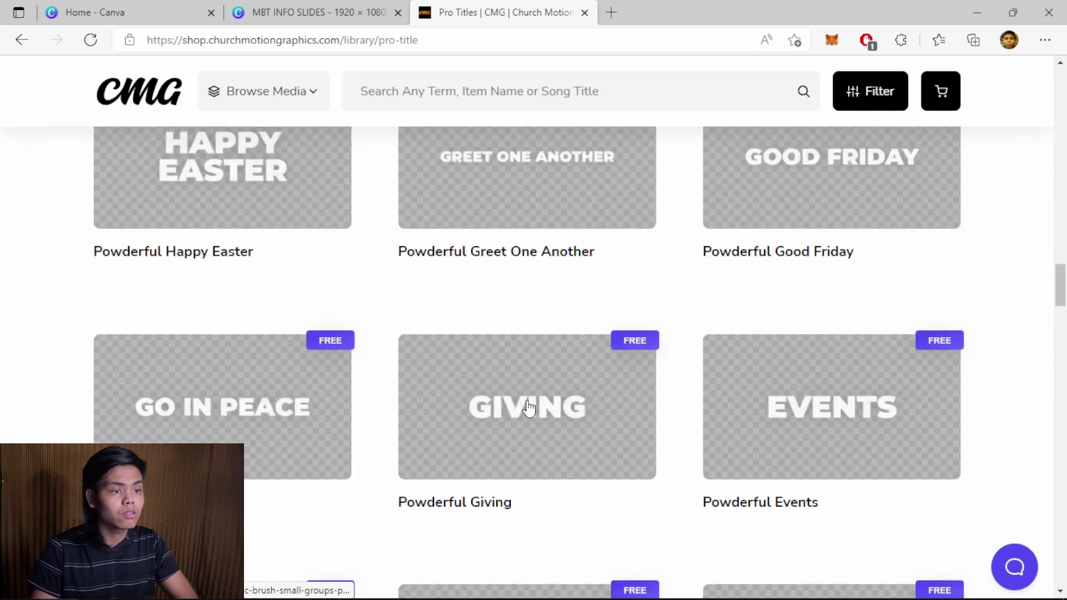
scroll(528, 409, "up", 15)
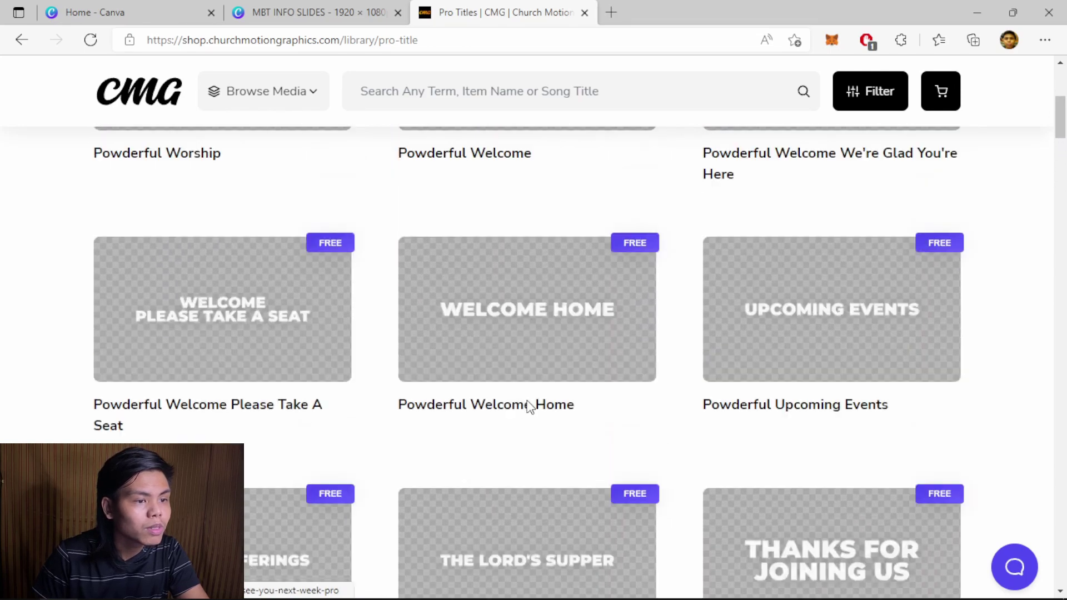
Step: Preview the Powderful Welcome We're Glad You're Here title from the Pro Titles library, review its download options, and close the preview
scroll(528, 409, "up", 5)
scroll(529, 414, "down", 4)
scroll(885, 346, "up", 3)
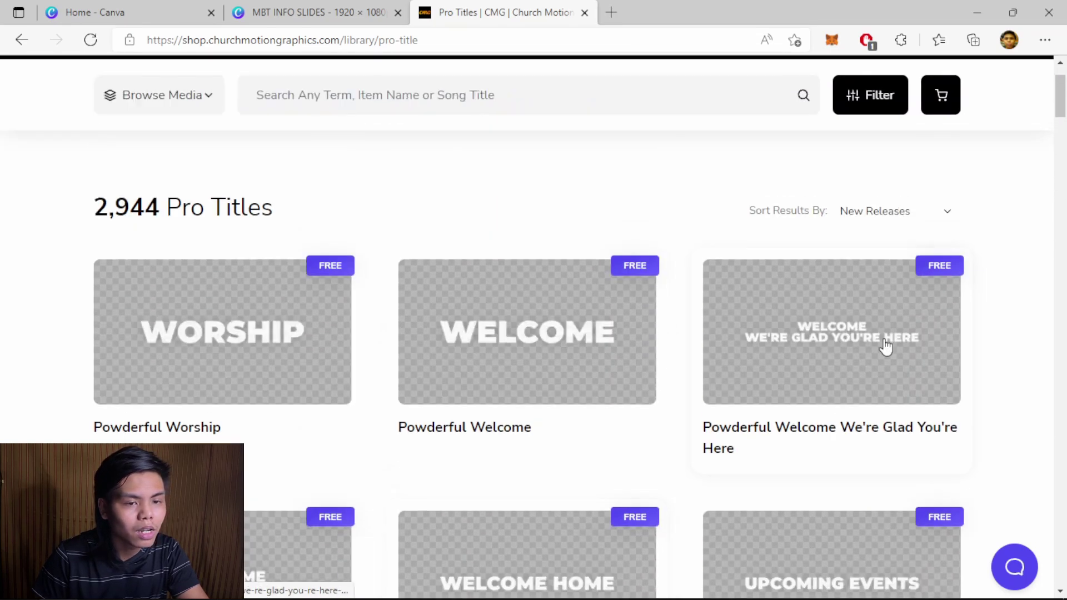
left_click(826, 333)
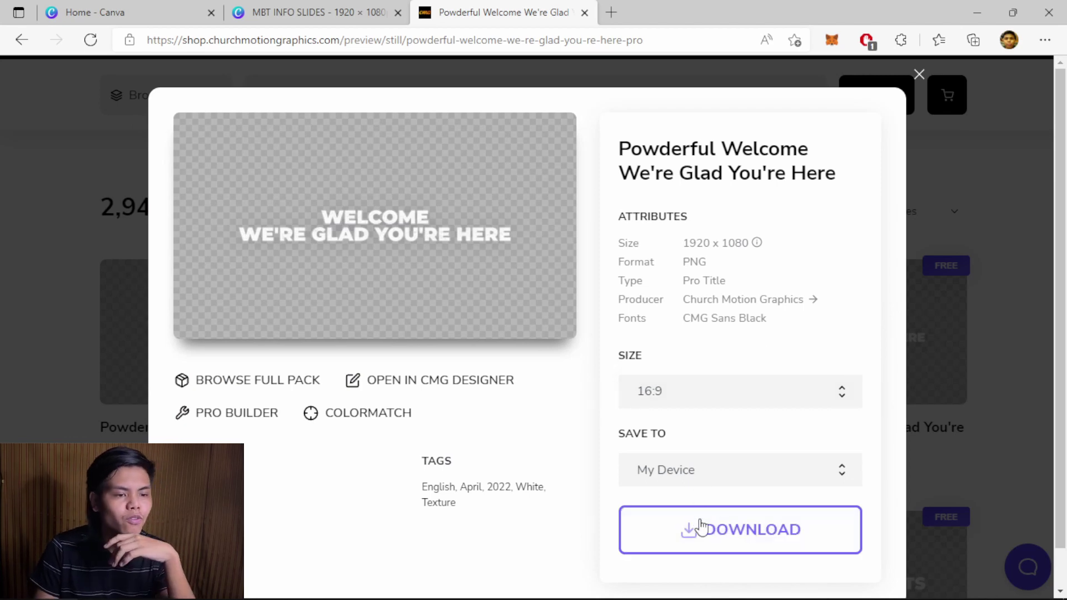
left_click(919, 74)
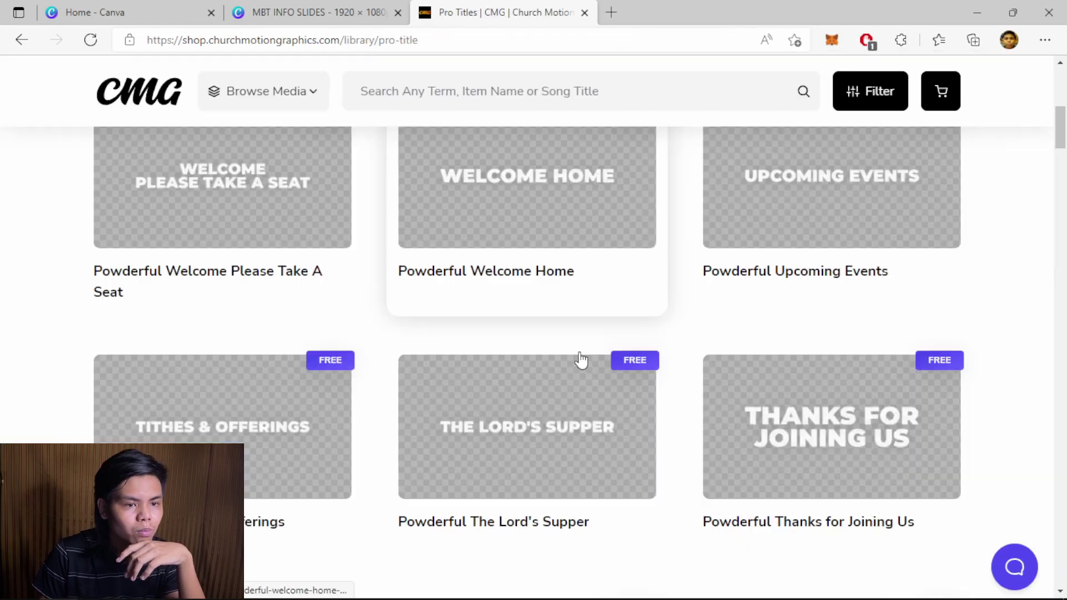
scroll(805, 245, "down", 4)
Step: Switch to the MBT INFO SLIDES design in Canva and review its existing slides
left_click(805, 245)
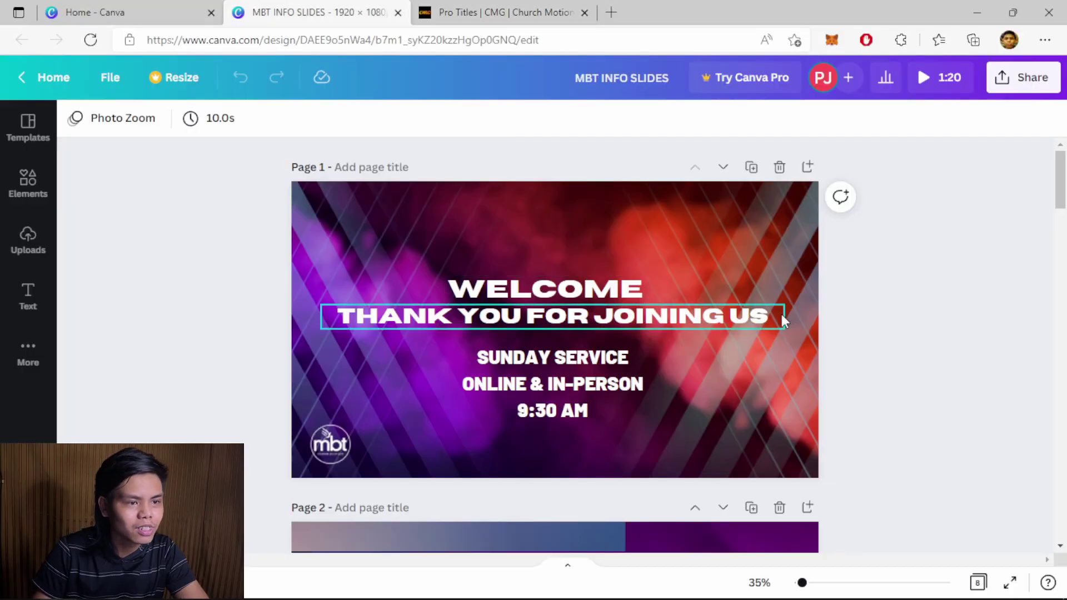
scroll(571, 275, "down", 2)
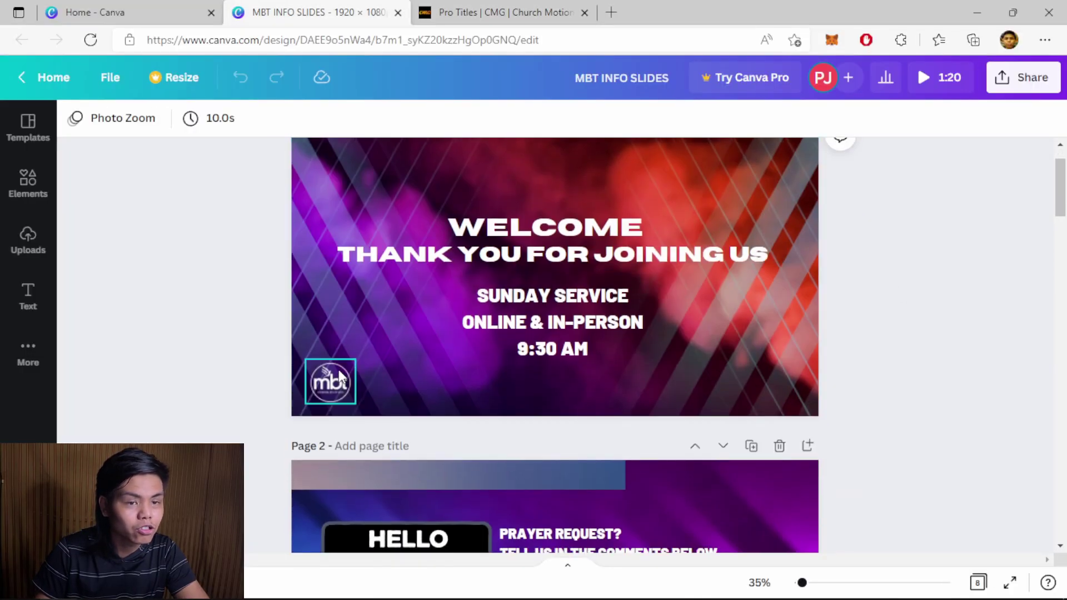
left_click_drag(1059, 188, 1009, 380)
left_click_drag(1062, 359, 1059, 503)
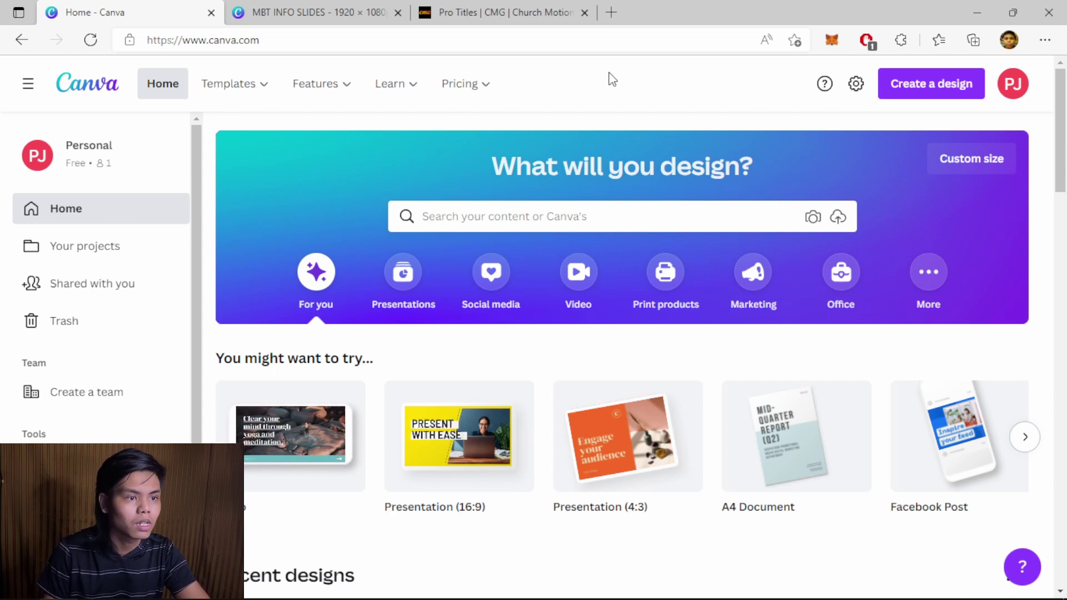
Step: On the Canva home page, review the suggested formats for a new design and close the list
scroll(561, 125, "down", 5)
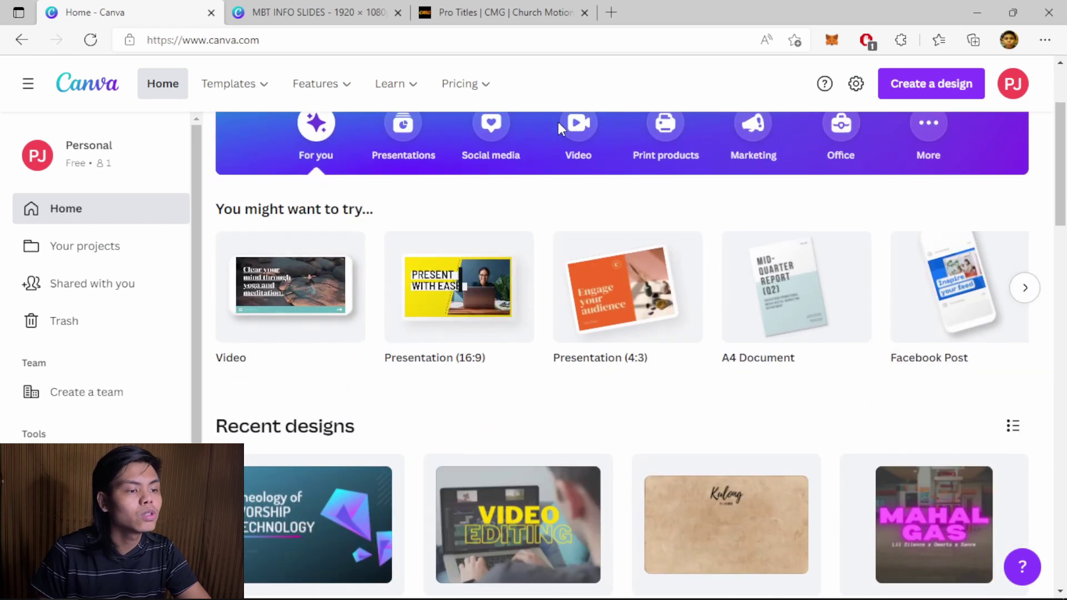
scroll(560, 128, "up", 5)
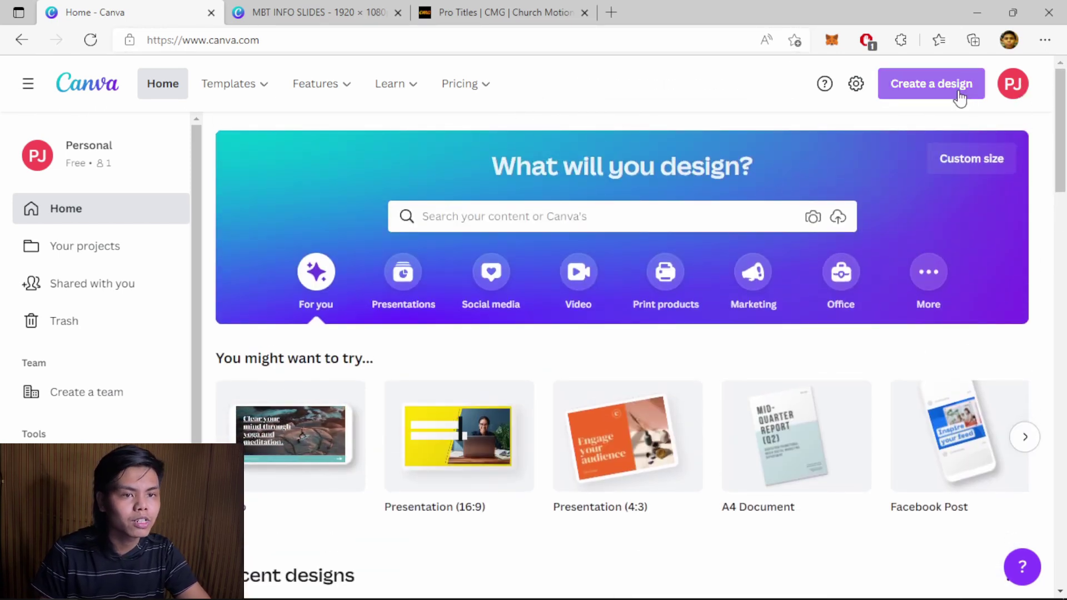
left_click(956, 95)
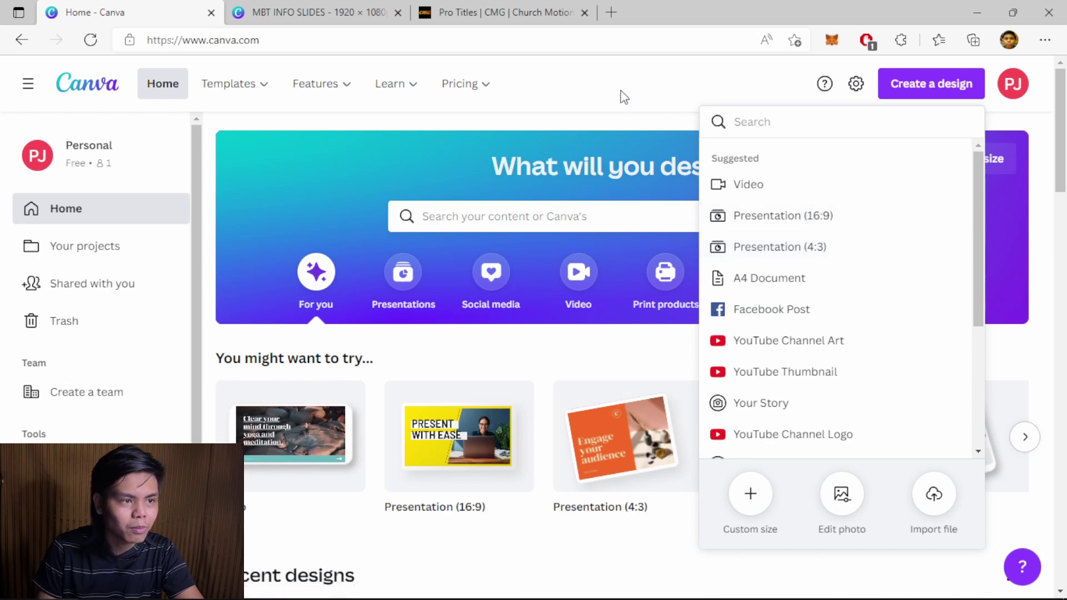
left_click(592, 293)
Step: Look through the suggested design types on the home page and create a blank Presentation (16:9)
scroll(592, 293, "down", 3)
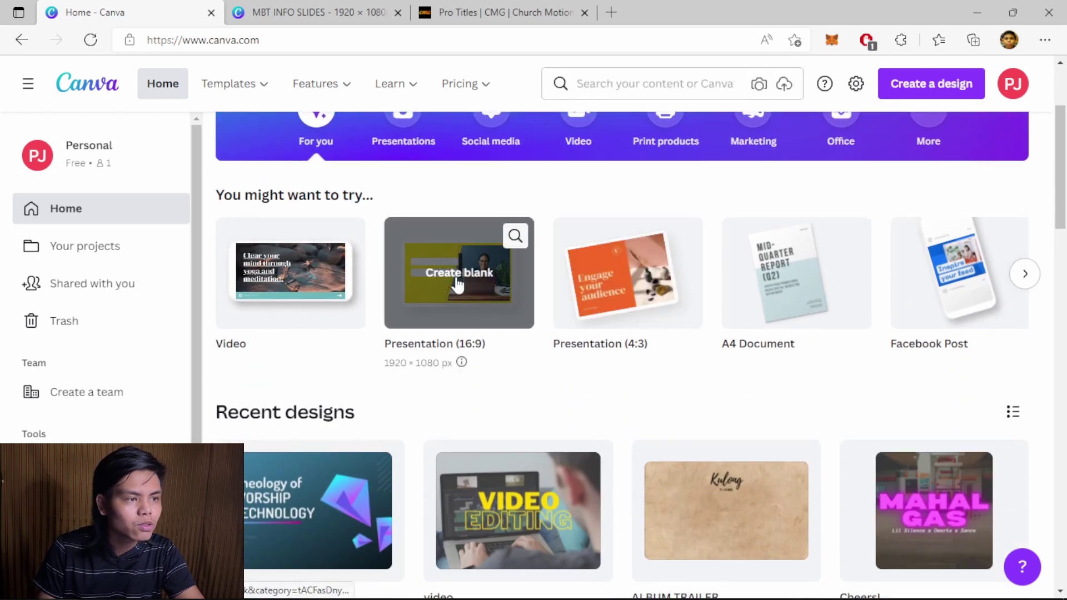
scroll(945, 251, "down", 1)
scroll(967, 244, "up", 1)
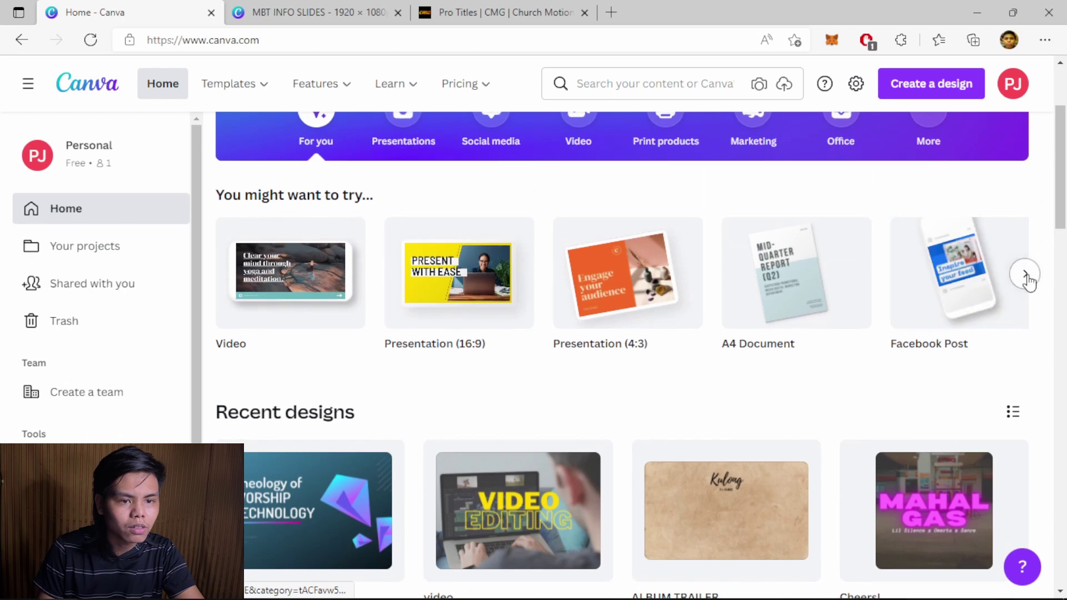
left_click(1026, 273)
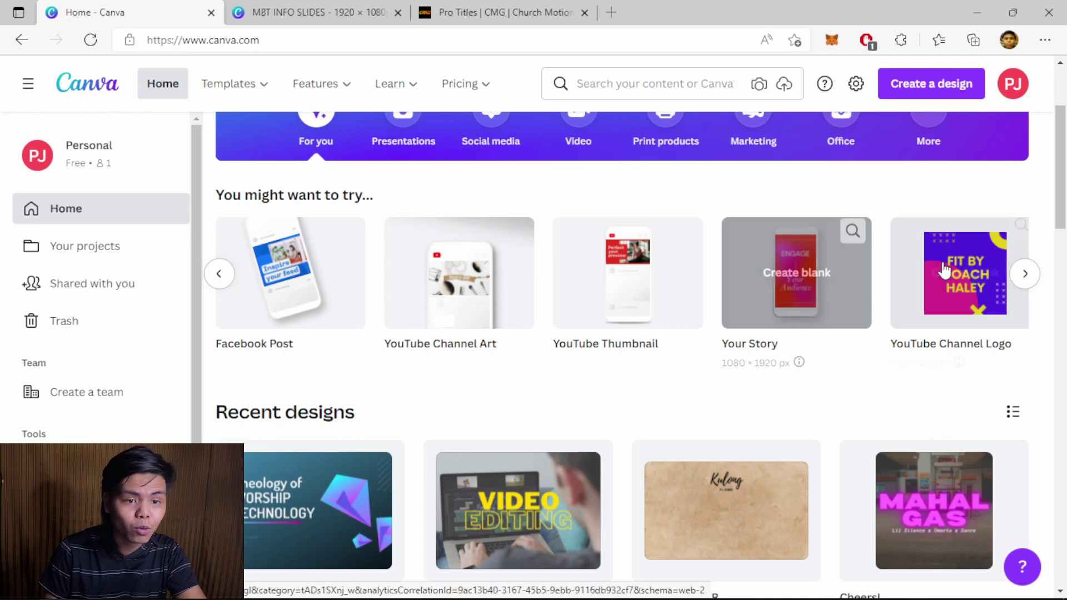
left_click(222, 274)
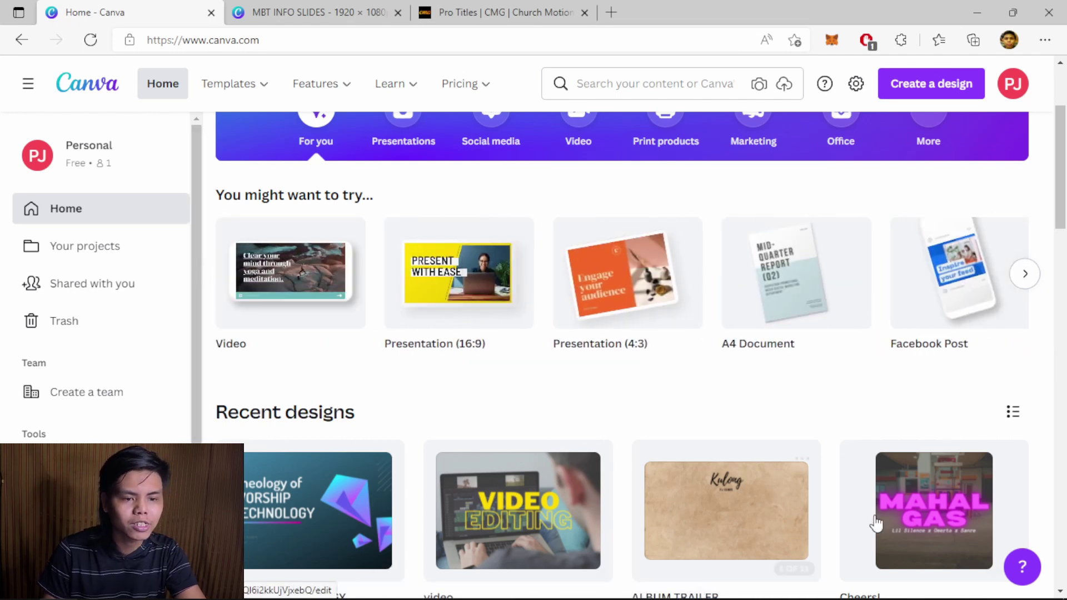
left_click(471, 291)
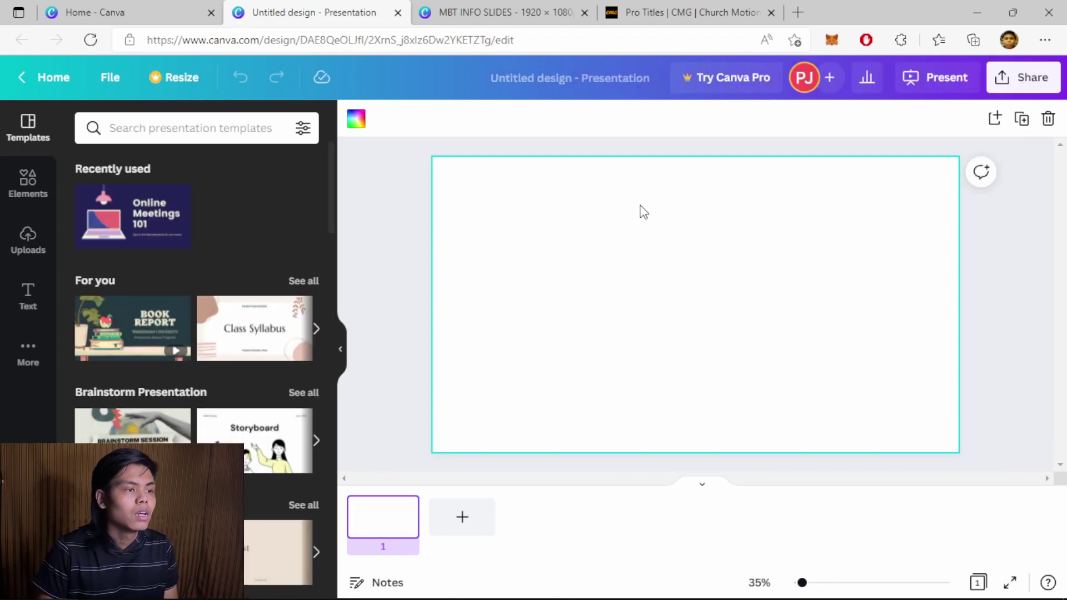
Step: Switch to the Church Motion Graphics Pro Titles page and skim its free title designs again
left_click(645, 10)
scroll(752, 238, "down", 10)
scroll(755, 239, "up", 10)
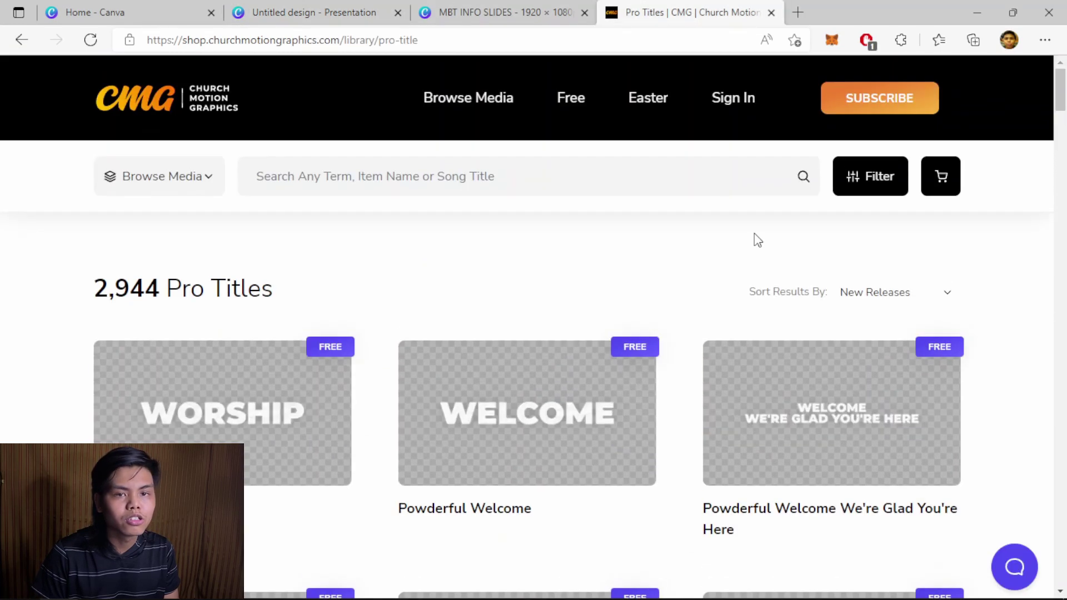
scroll(754, 237, "down", 12)
scroll(643, 166, "down", 8)
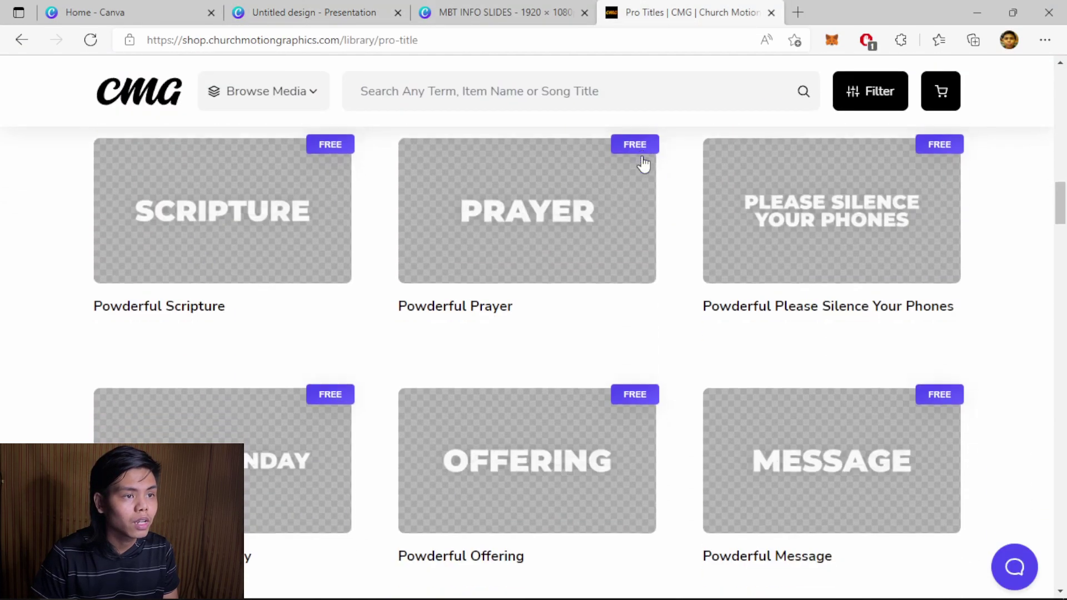
Step: Return to the untitled Canva presentation and search the presentation templates for "church"
left_click(348, 12)
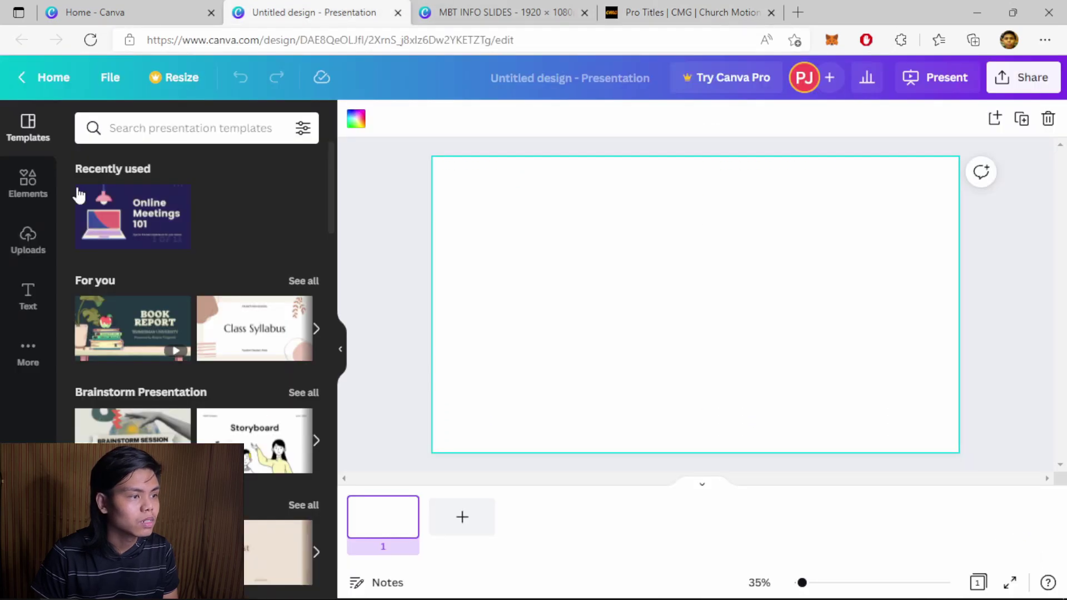
left_click(165, 129)
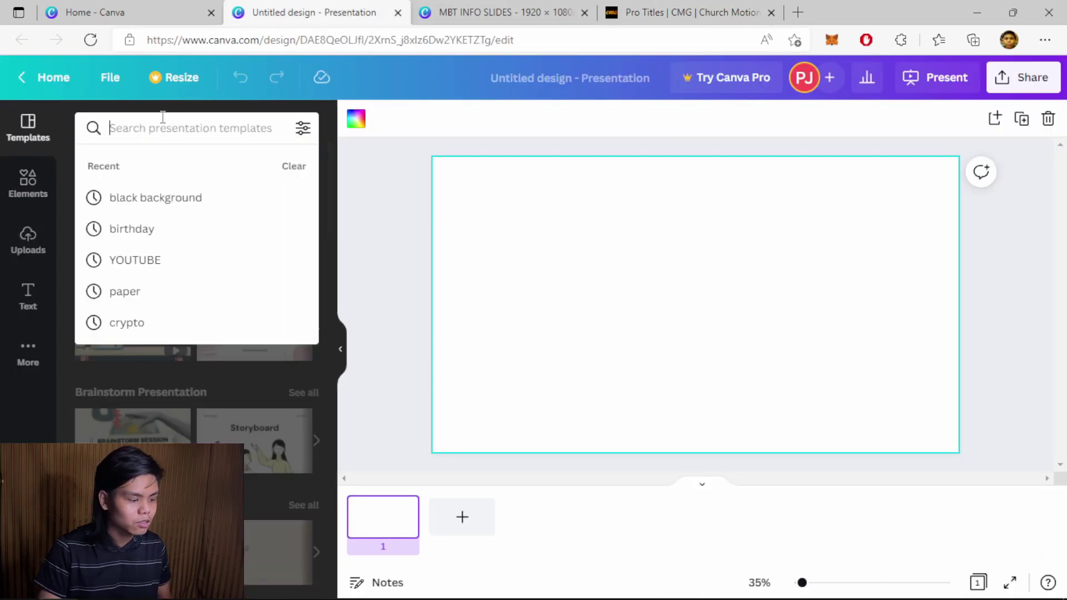
type("church")
key("Return")
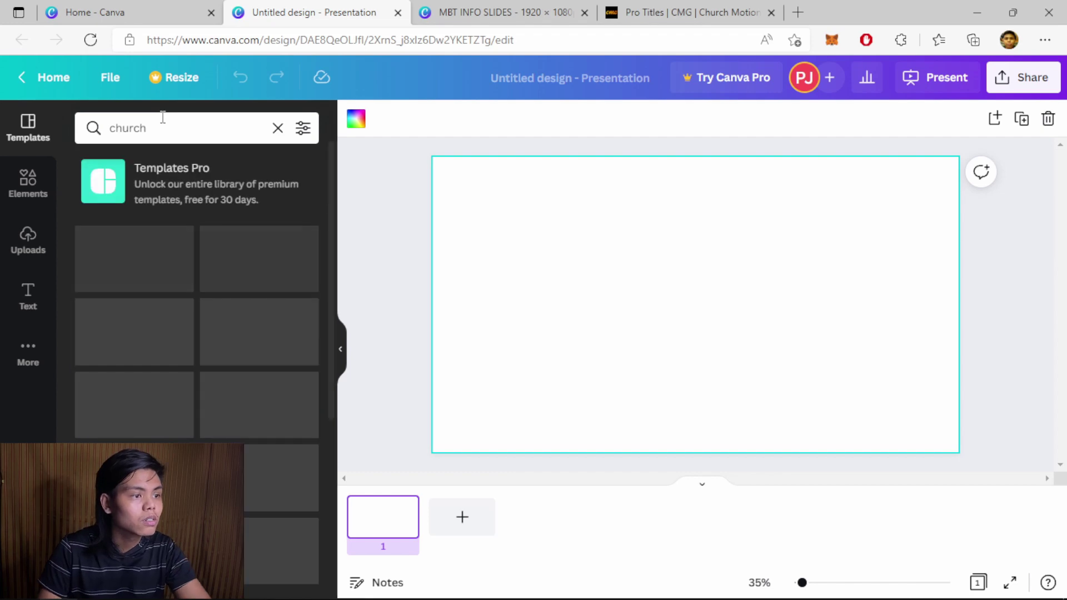
Step: Find the Simple Blue Brown Watercolour Calligraphy Church Presentation template among the results and view its pages
scroll(139, 265, "down", 4)
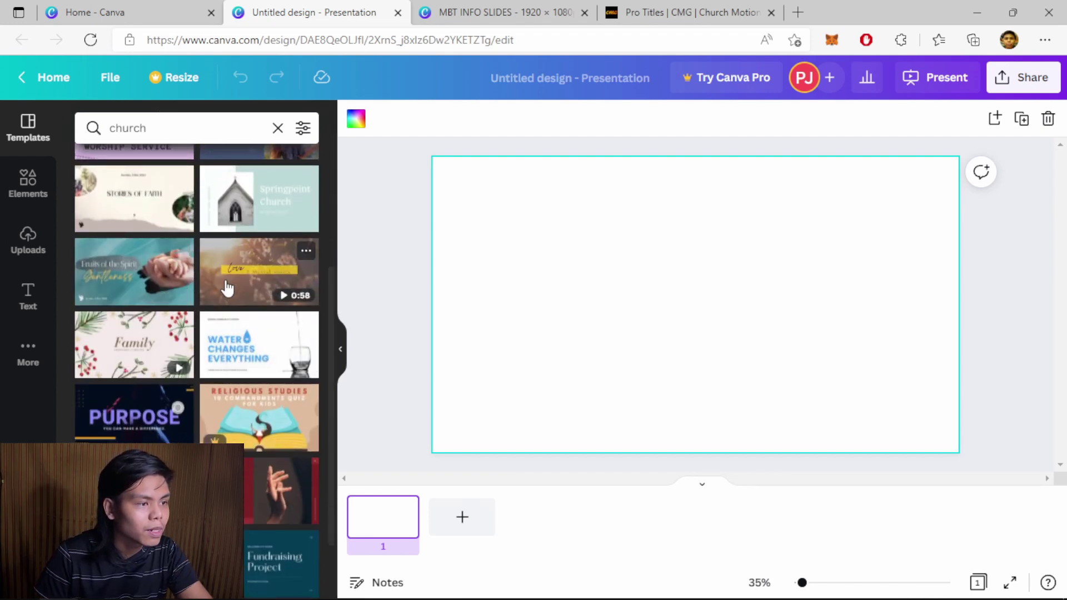
left_click(128, 269)
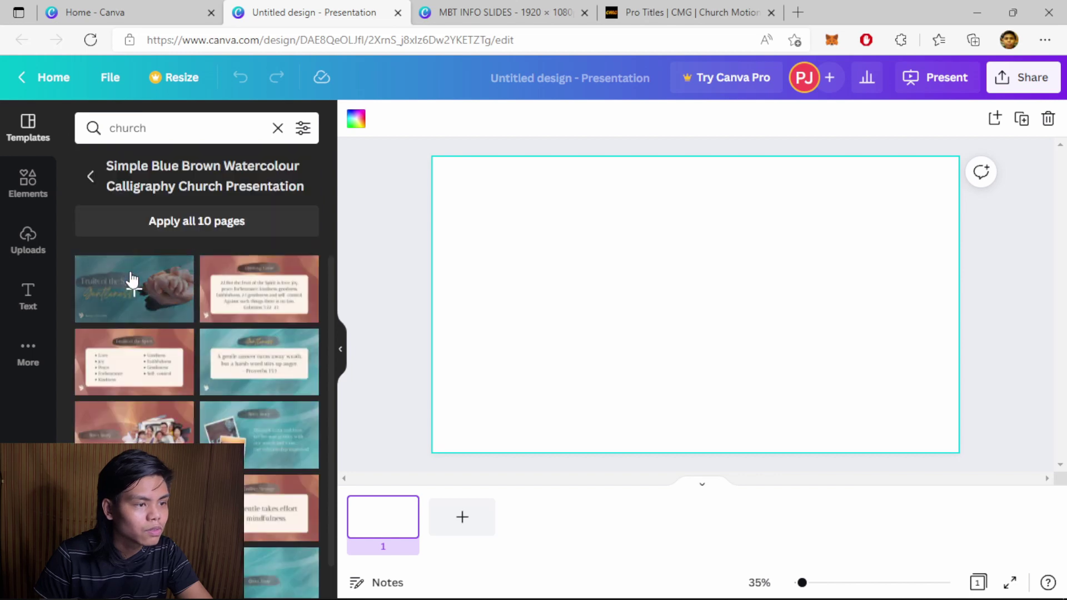
scroll(244, 351, "down", 1)
scroll(242, 354, "up", 1)
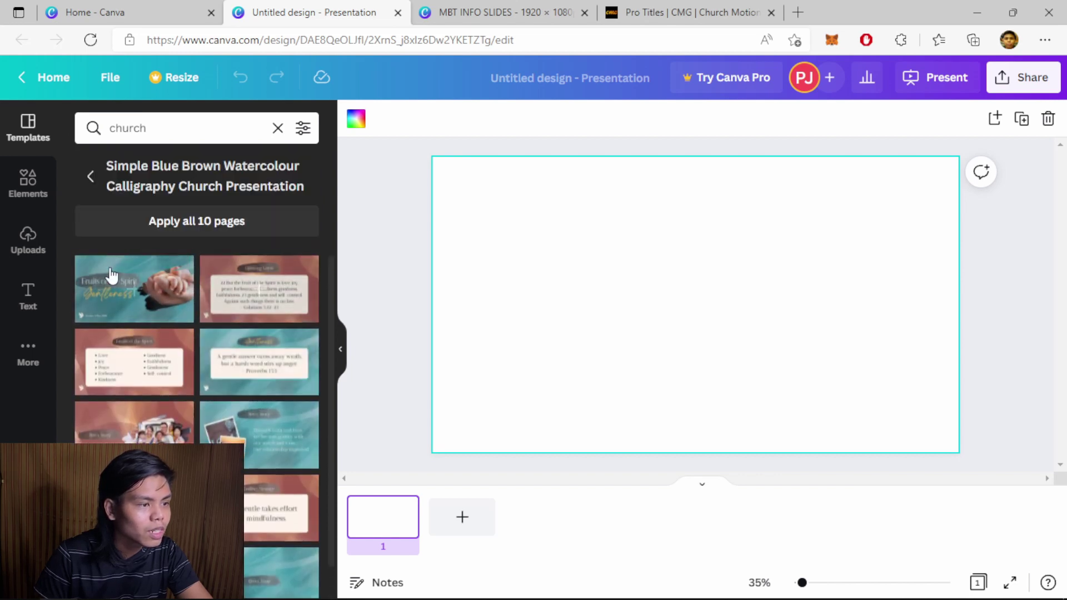
Step: Build three pages from the watercolour church template: the "Fruits of the Spirit" title, "Opening Verse" and the "Fruits of the Spirit" list
scroll(283, 368, "down", 1)
scroll(276, 375, "up", 1)
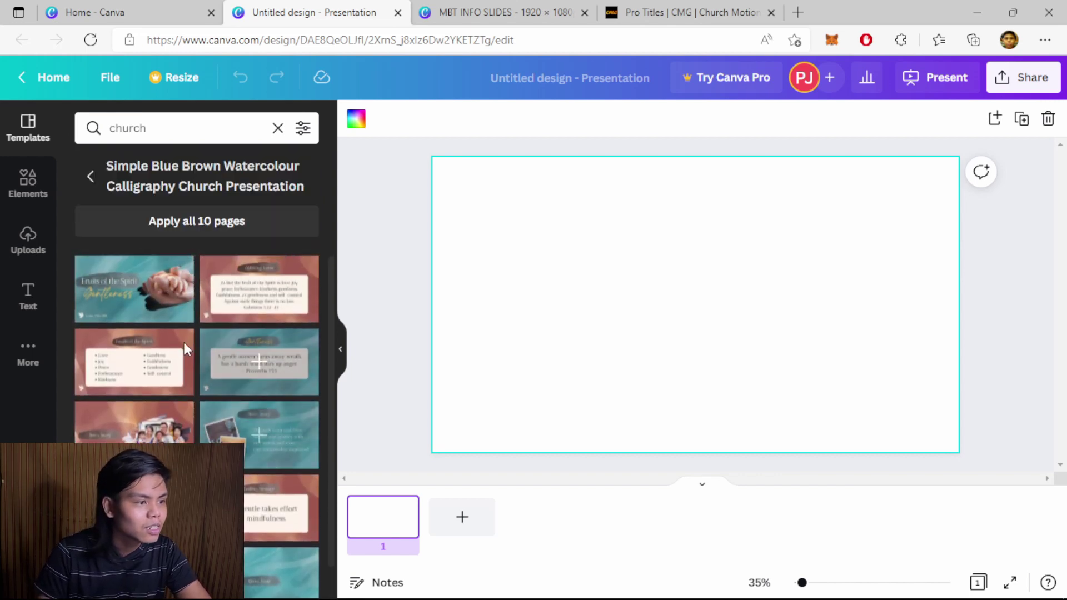
left_click(113, 280)
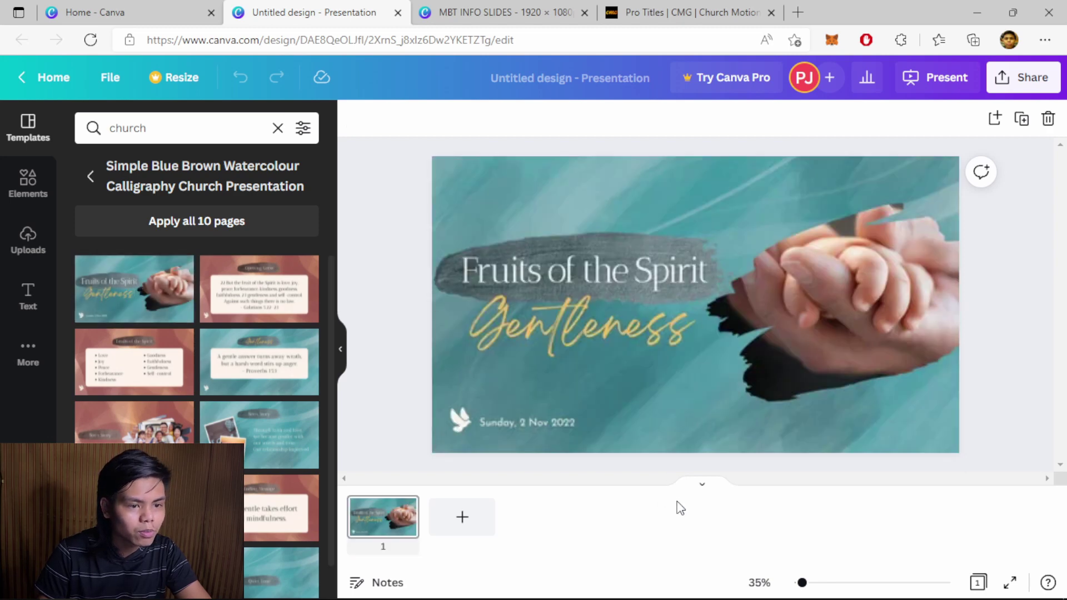
left_click(459, 523)
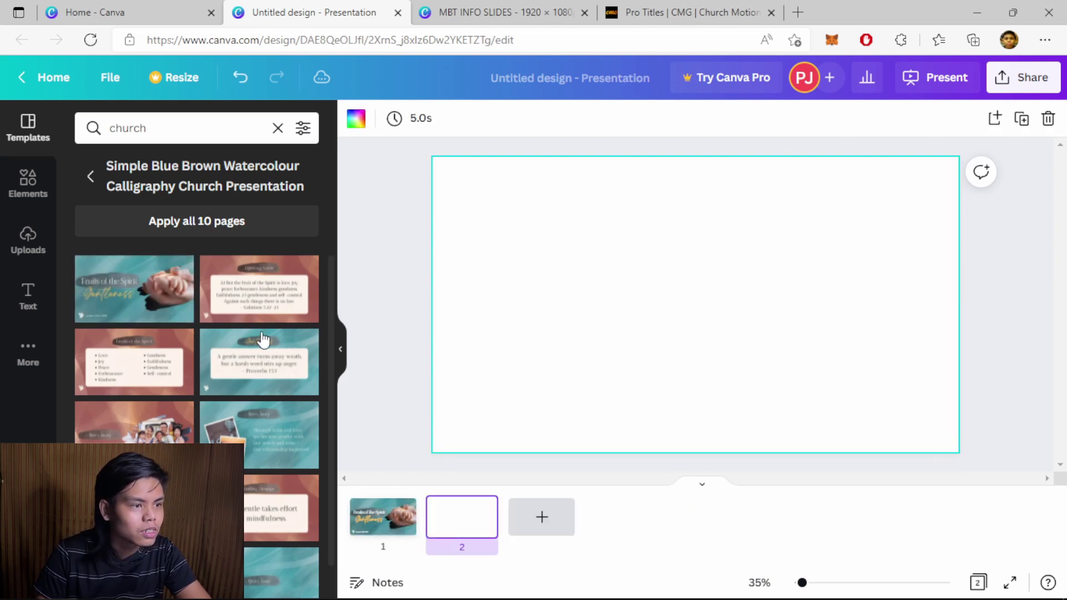
left_click(237, 288)
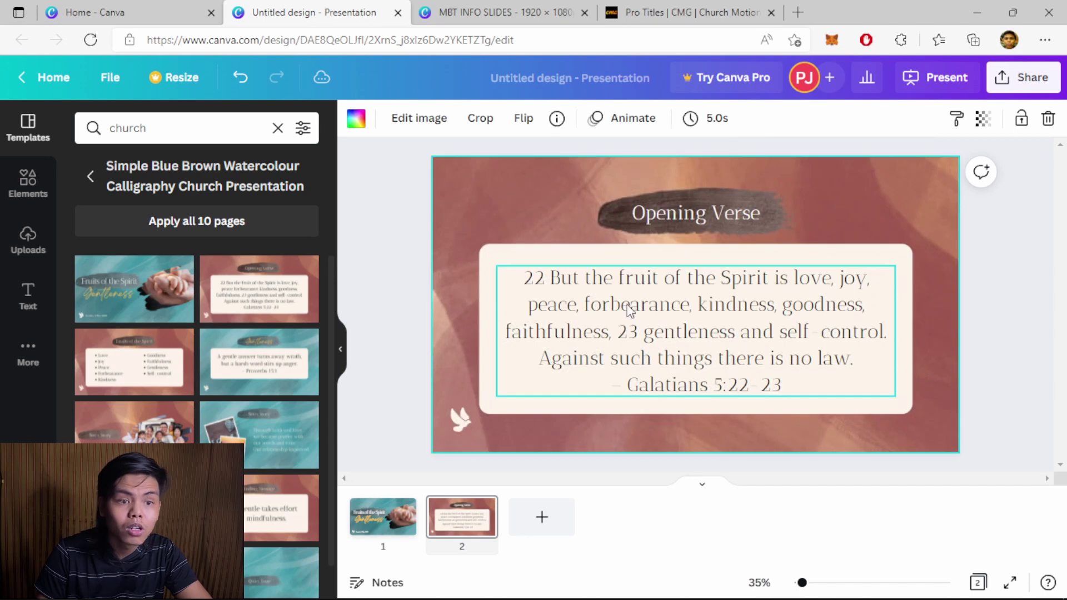
left_click(537, 525)
left_click(132, 377)
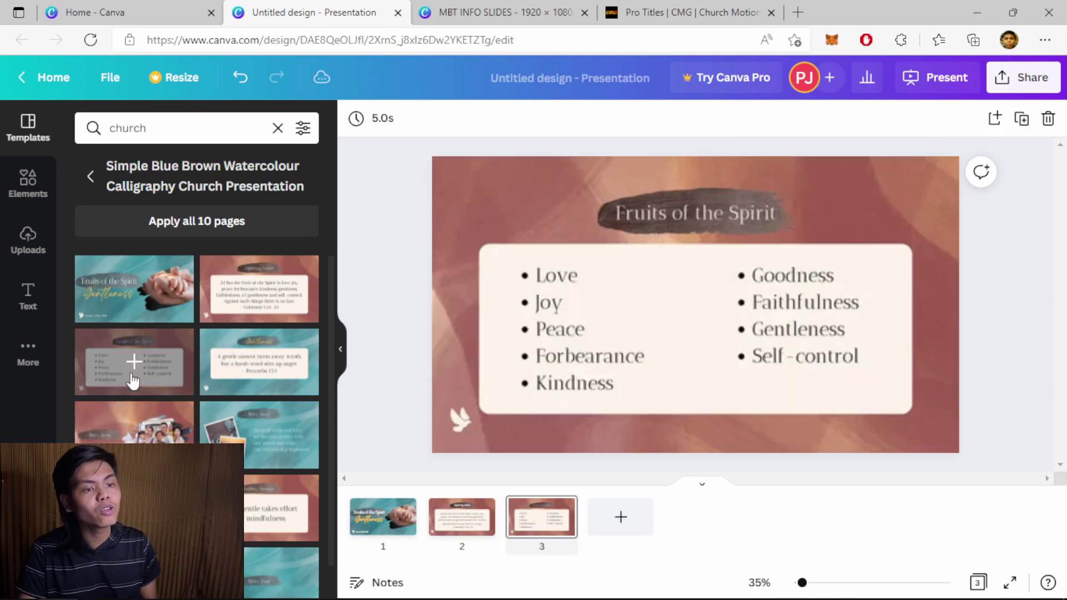
left_click(390, 534)
left_click(471, 532)
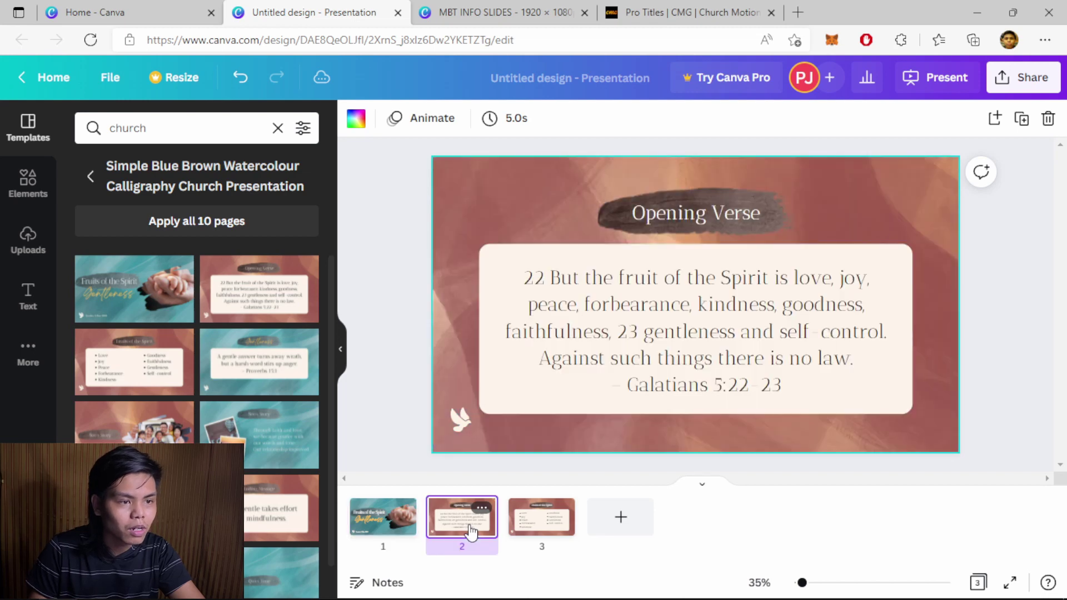
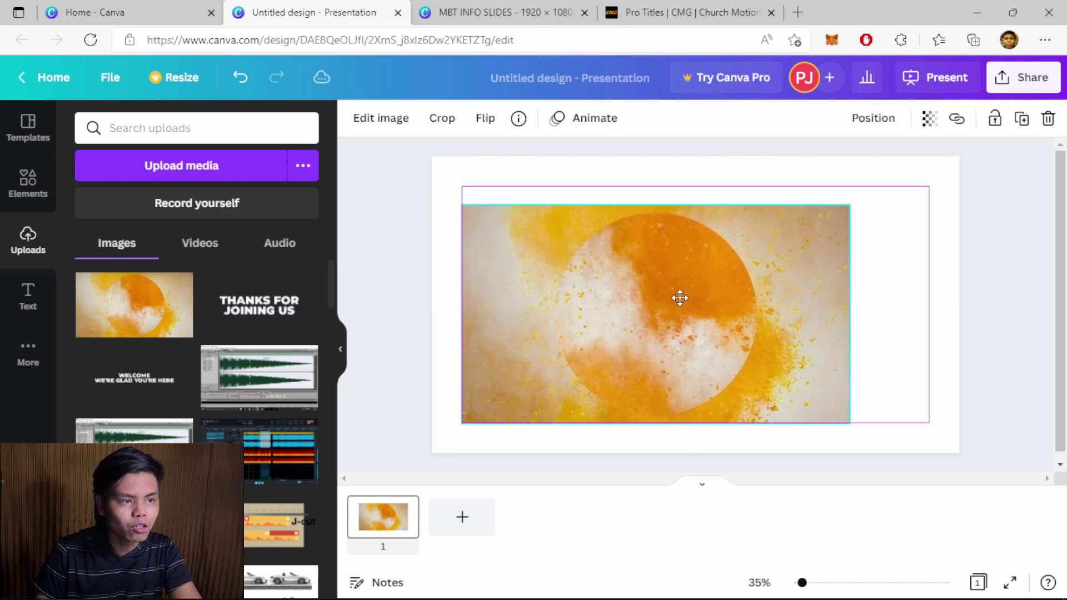
Step: Scale the orange powder background to fill the 1,920 × 1,080 page and overlay the uploaded "WELCOME WE'RE GLAD YOU'RE HERE" title
left_click_drag(575, 268, 553, 220)
left_click_drag(713, 342, 705, 335)
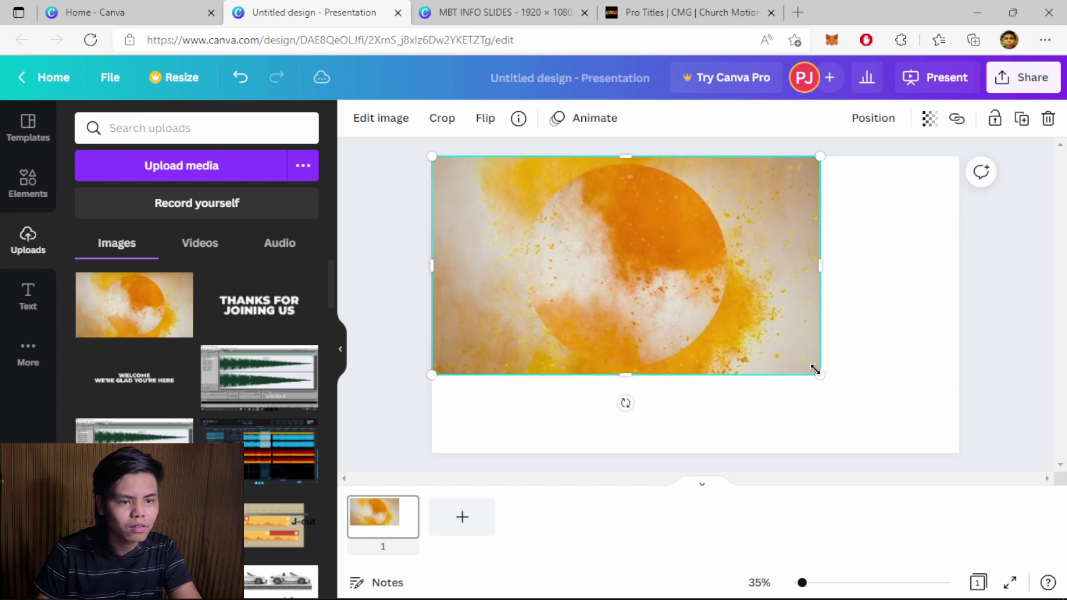
left_click_drag(820, 375, 957, 459)
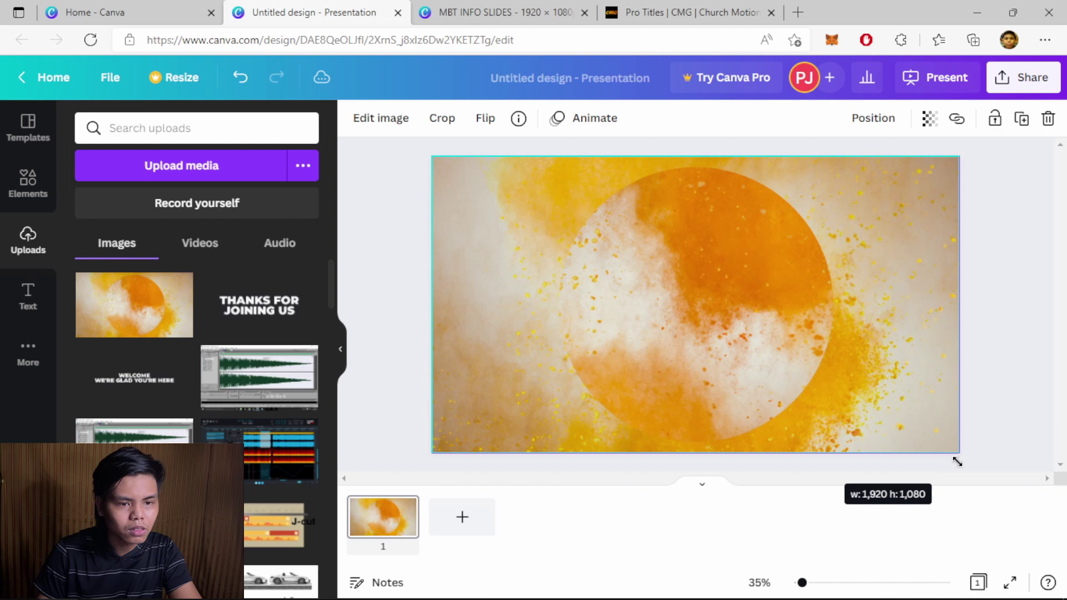
left_click(1015, 360)
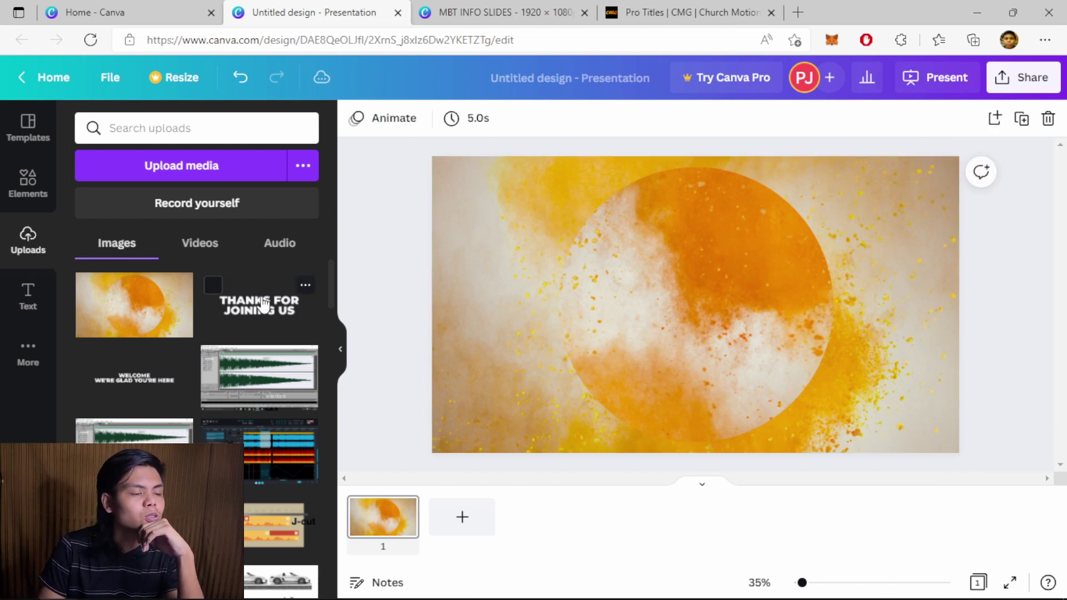
left_click(134, 377)
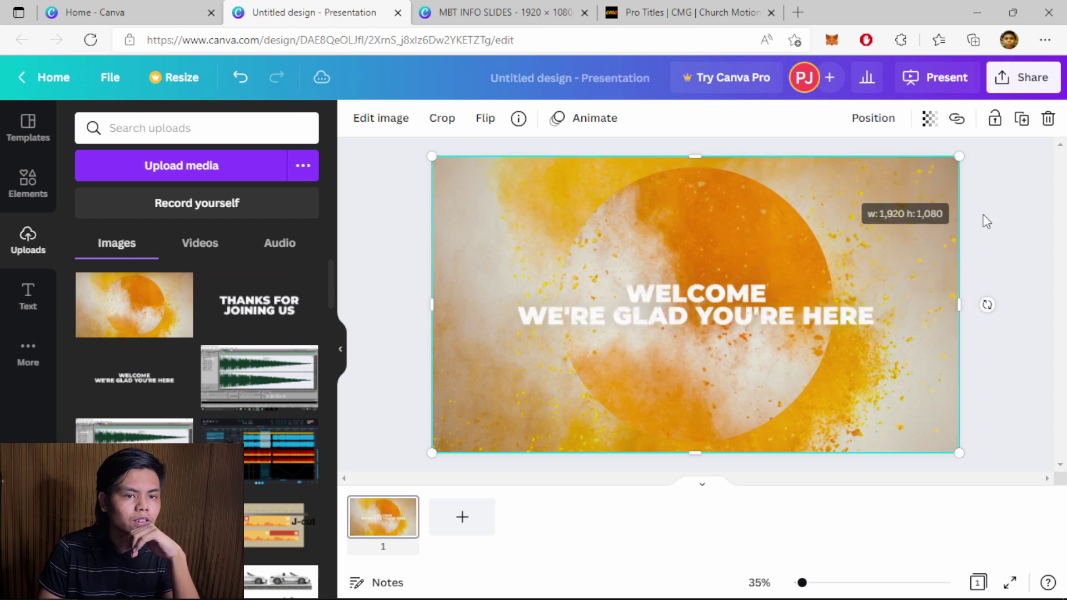
left_click(1007, 259)
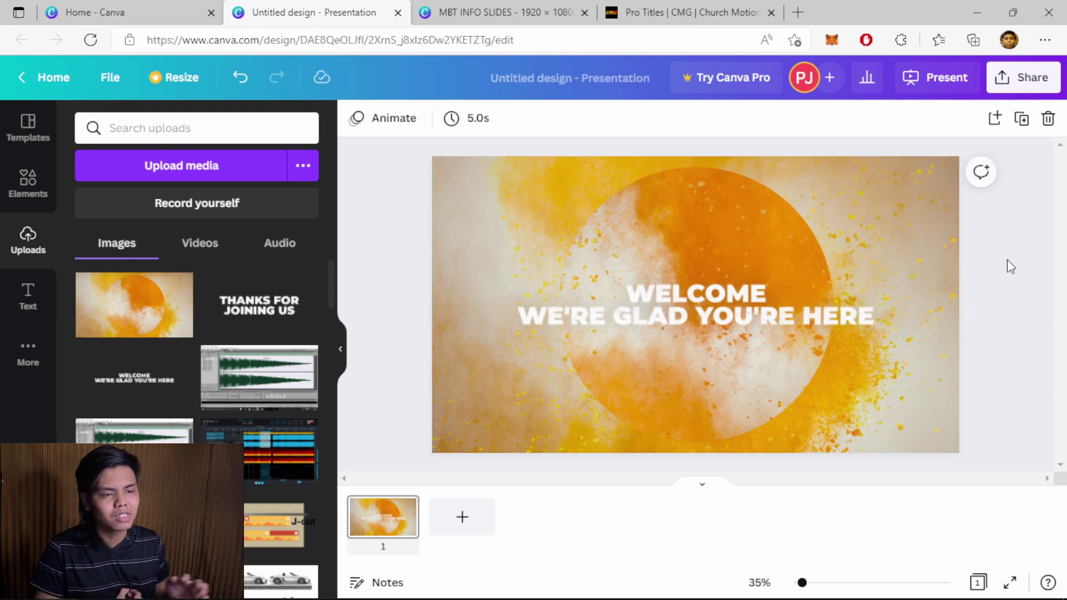
Step: Switch to the MBT INFO SLIDES design and review its pages up to the first, comparing them with the Church Motion Graphics Pro Titles
left_click(555, 11)
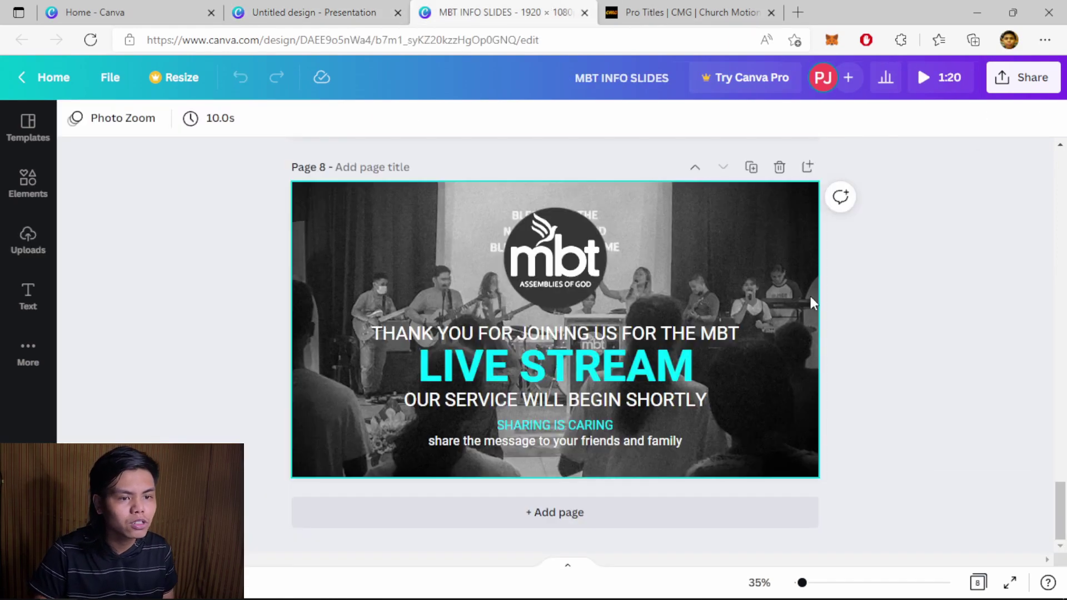
scroll(875, 333, "up", 15)
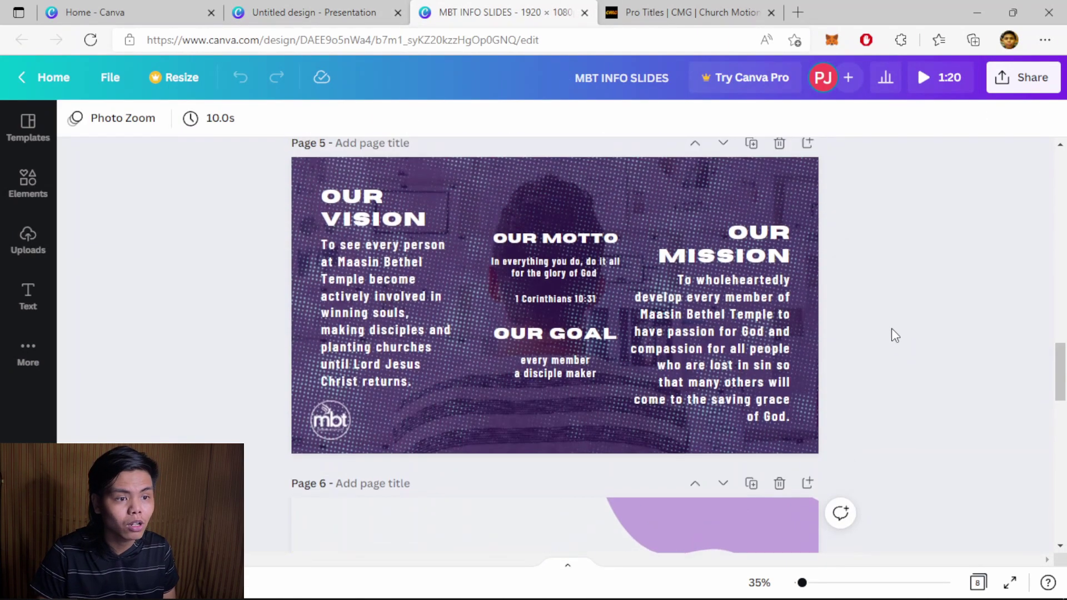
scroll(891, 333, "up", 6)
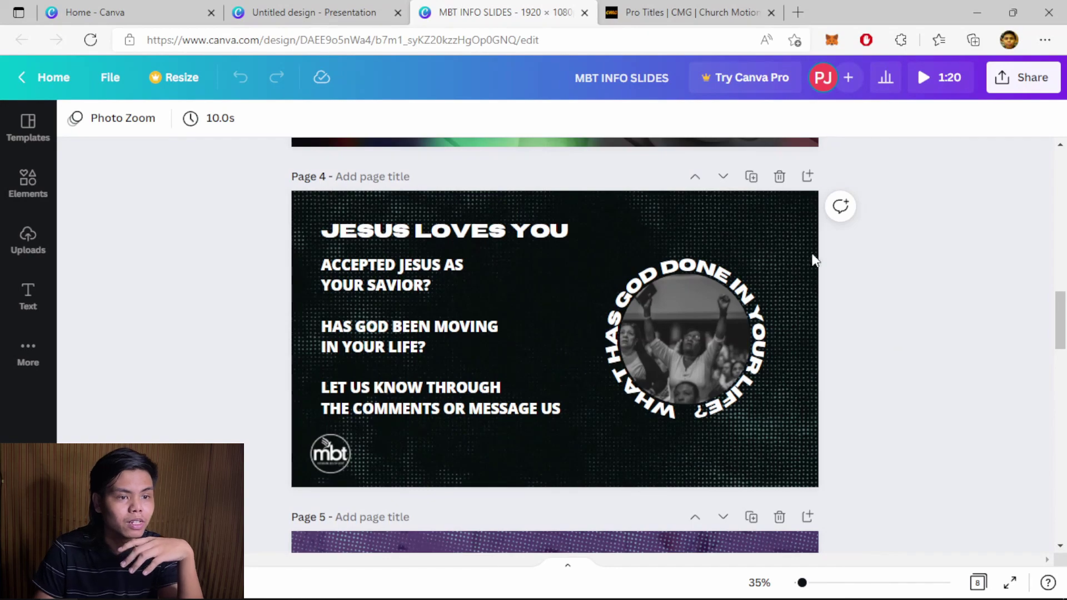
left_click(717, 14)
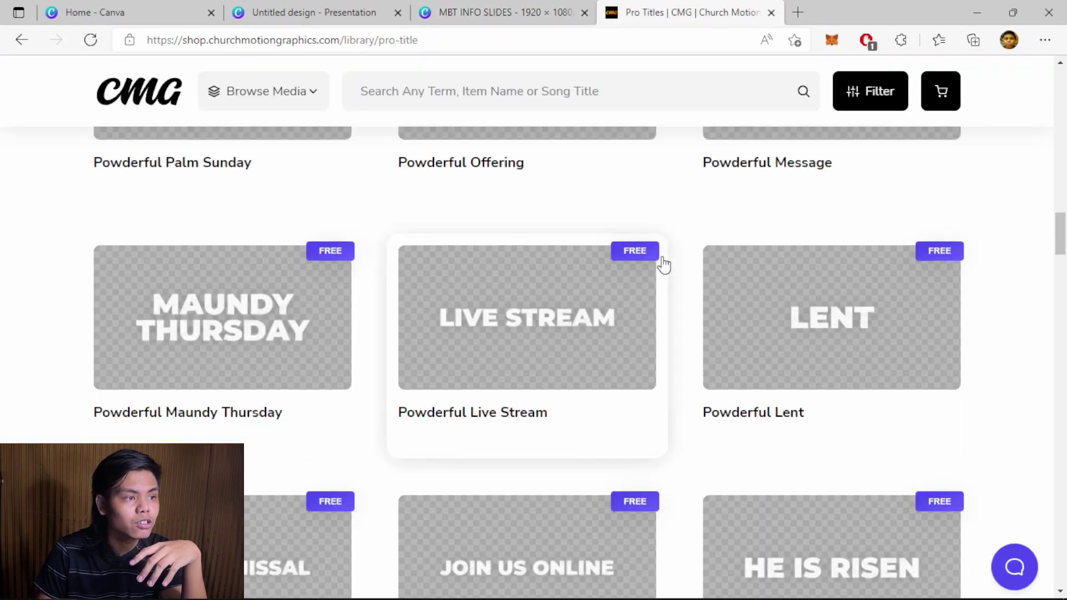
scroll(664, 265, "down", 10)
left_click(503, 12)
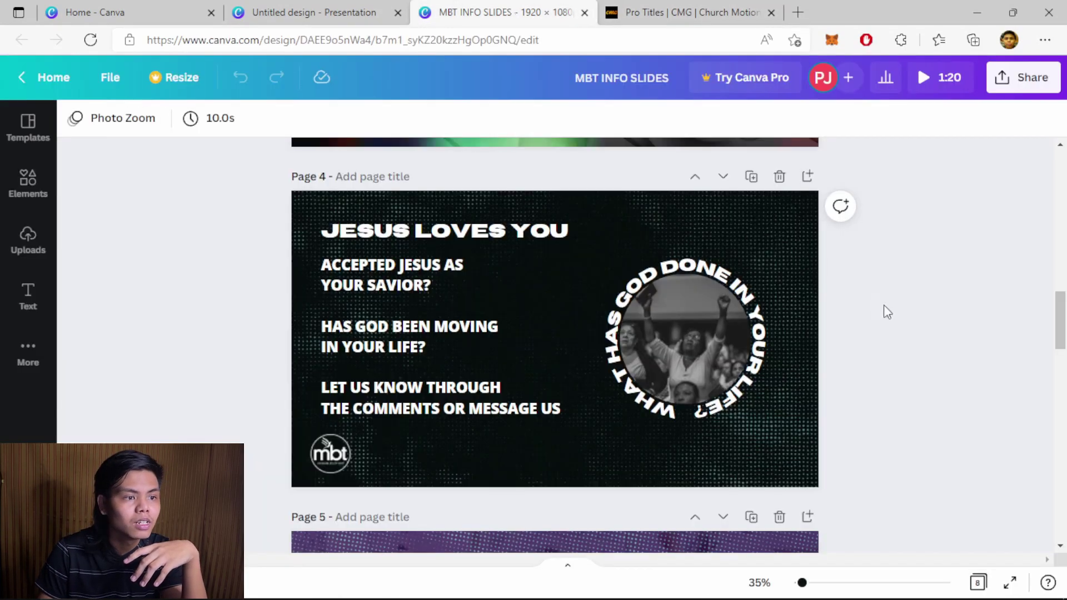
scroll(917, 312, "up", 8)
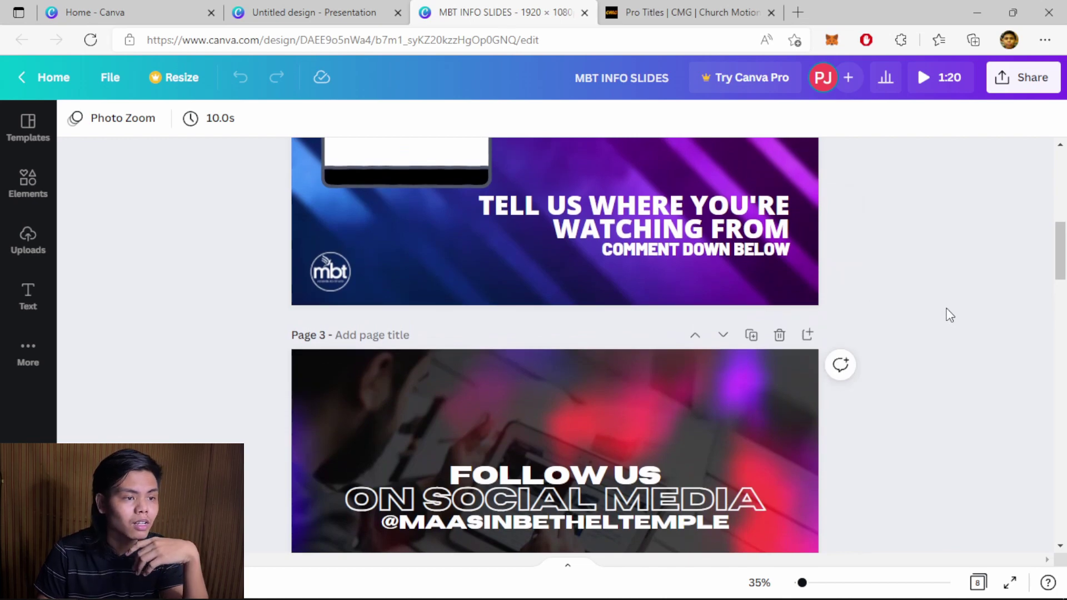
left_click_drag(1059, 247, 1062, 174)
key("ctrl+Tab")
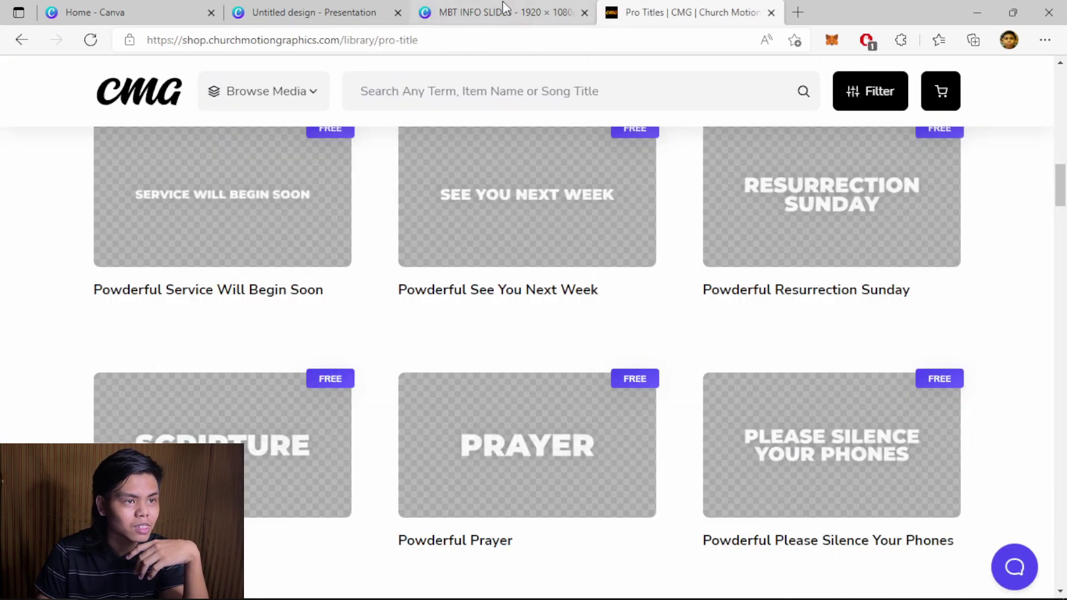
key("ctrl+shift+Tab")
left_click_drag(1059, 174, 1059, 179)
Step: Unlock the background image of the "WELCOME THANK YOU FOR JOINING US" page to try moving it, and lock it again
left_click(333, 204)
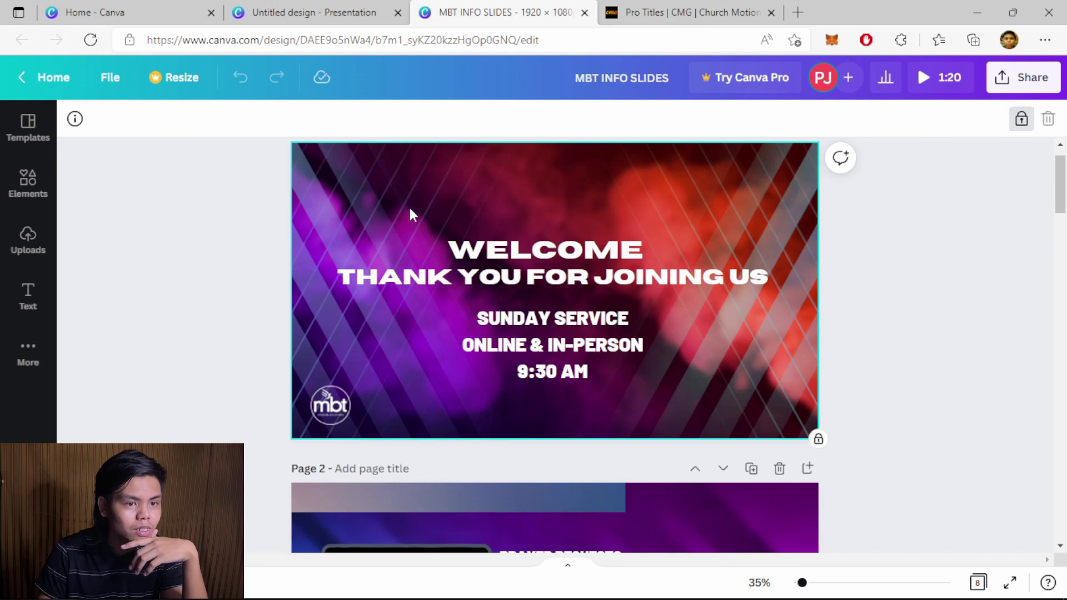
left_click_drag(409, 205, 553, 260)
left_click(795, 367)
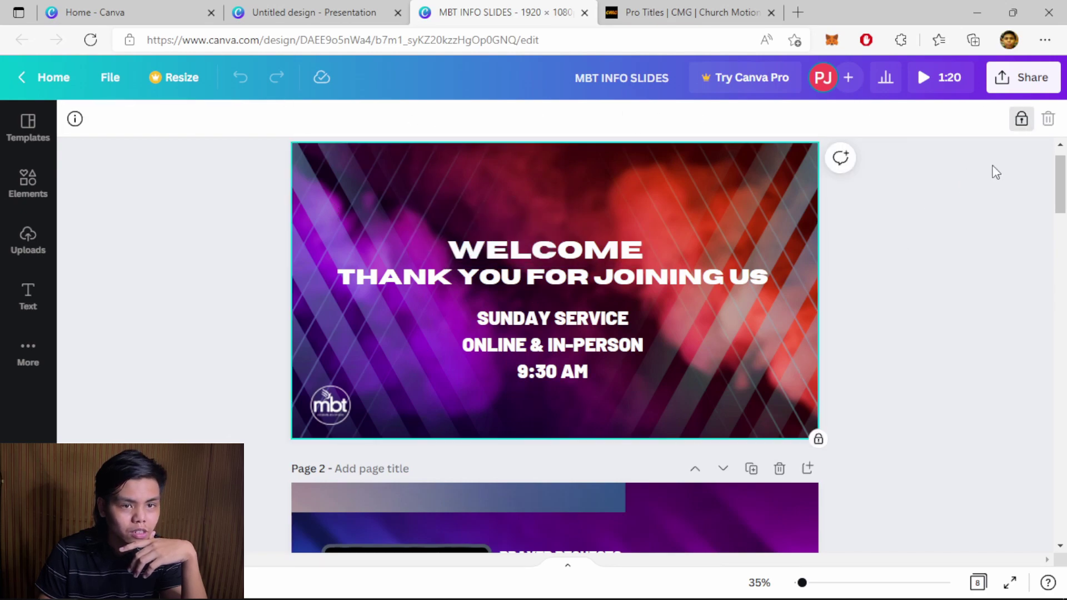
left_click(1021, 119)
left_click_drag(739, 233, 741, 210)
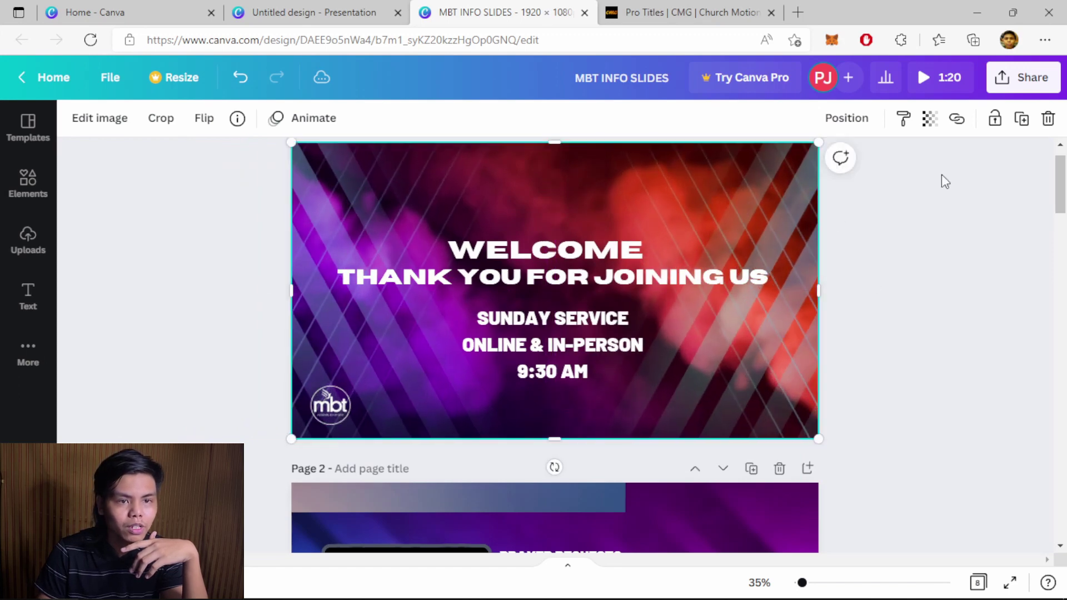
left_click(994, 119)
Step: Browse the Church Motion Graphics Pro Titles and return to the Free Still Graphics page to look through its designs
left_click(666, 12)
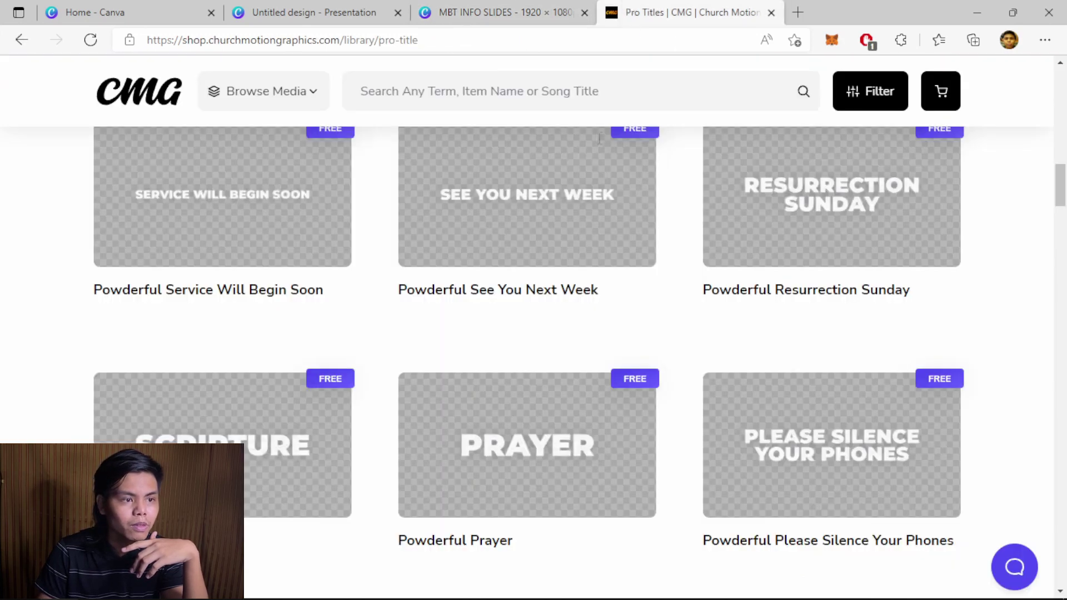
scroll(480, 385, "up", 5)
scroll(480, 385, "up", 5)
scroll(480, 386, "down", 10)
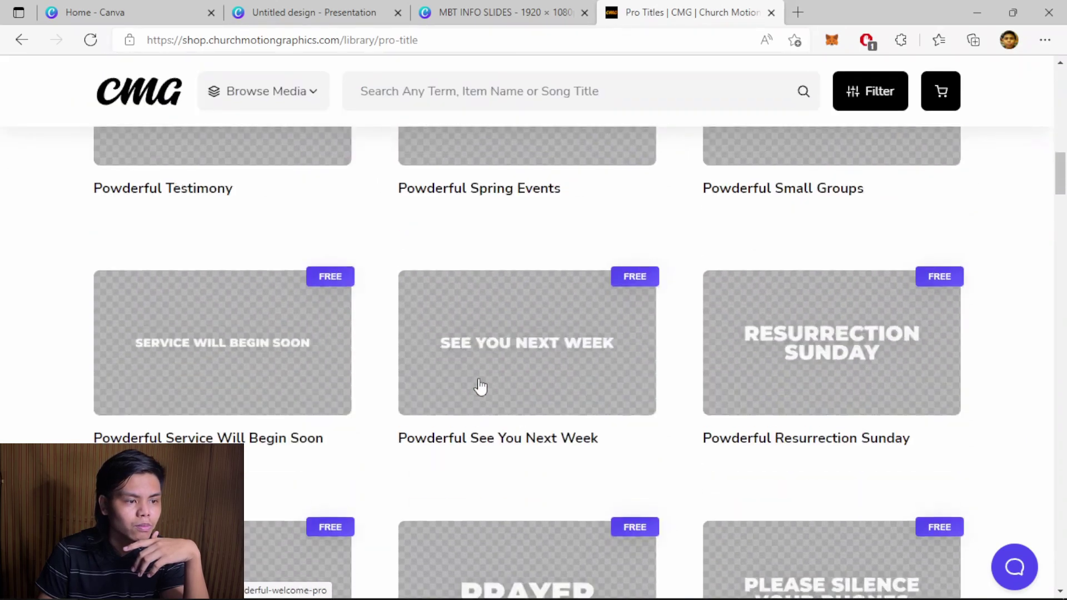
scroll(480, 385, "down", 5)
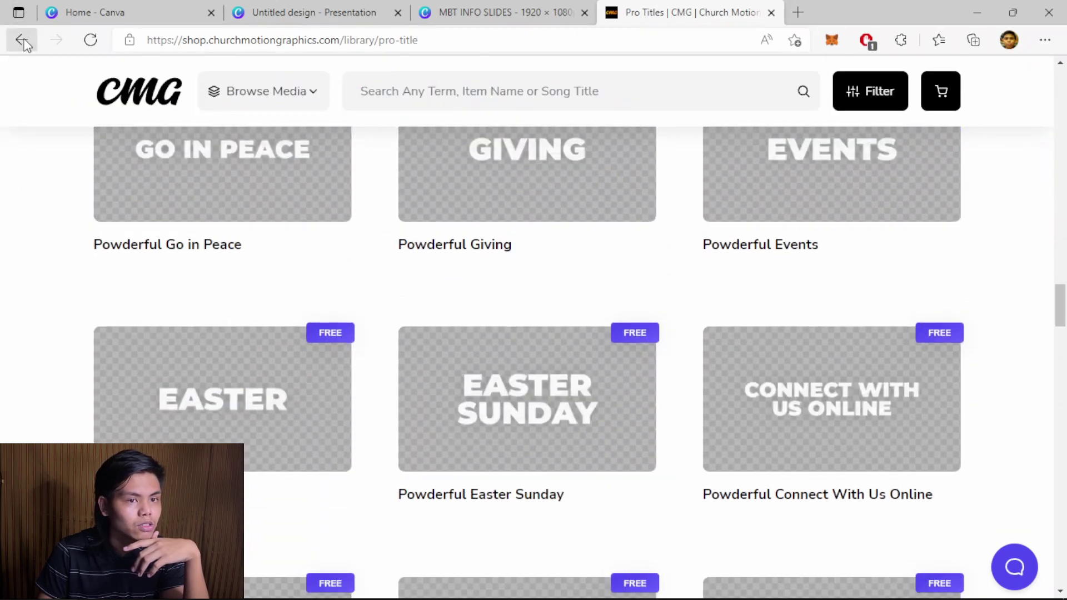
left_click(21, 40)
scroll(684, 389, "down", 20)
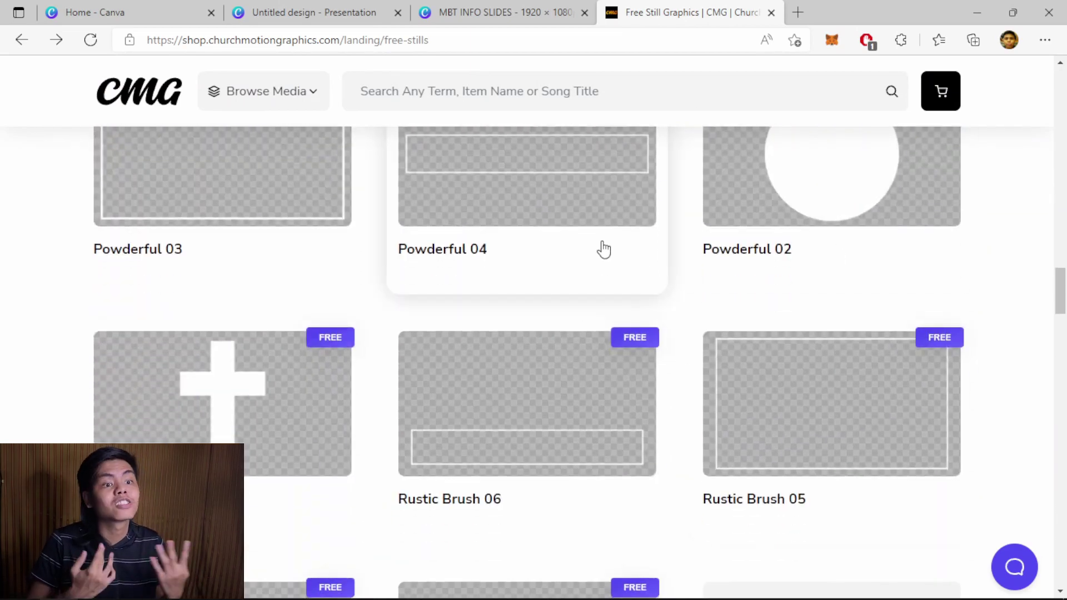
Step: Return to the MBT INFO SLIDES design and examine its pages, ending on the "FOLLOW US ON SOCIAL MEDIA" page
left_click(461, 7)
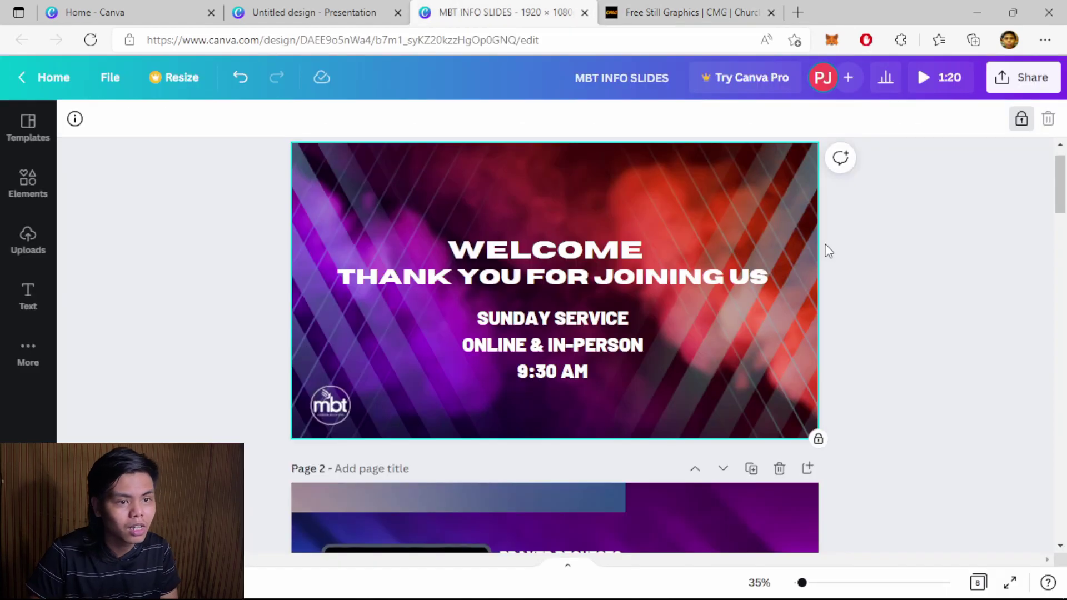
scroll(870, 284, "down", 5)
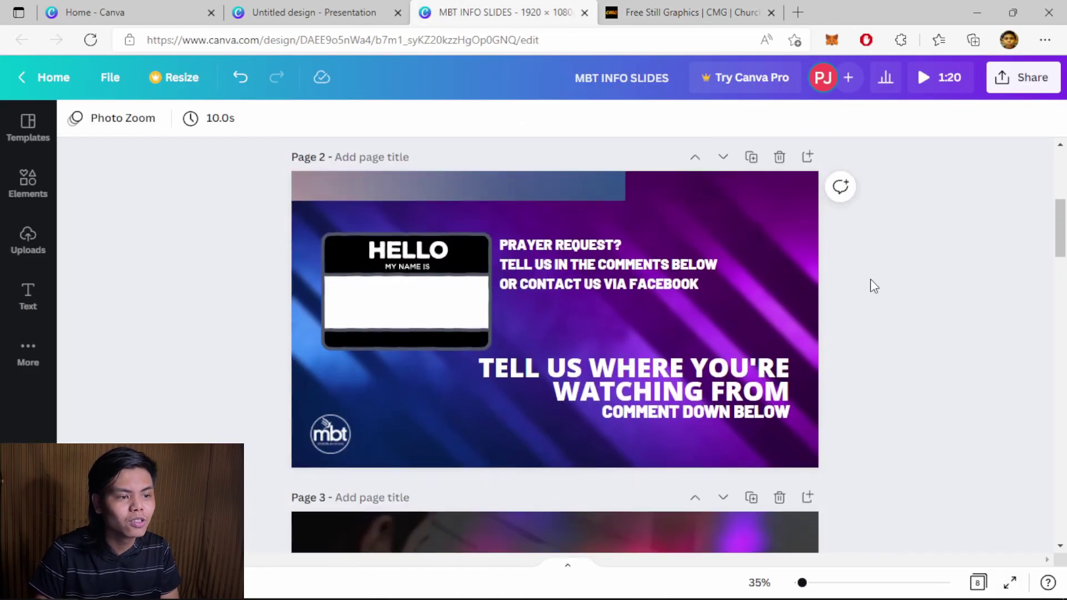
scroll(872, 279, "down", 18)
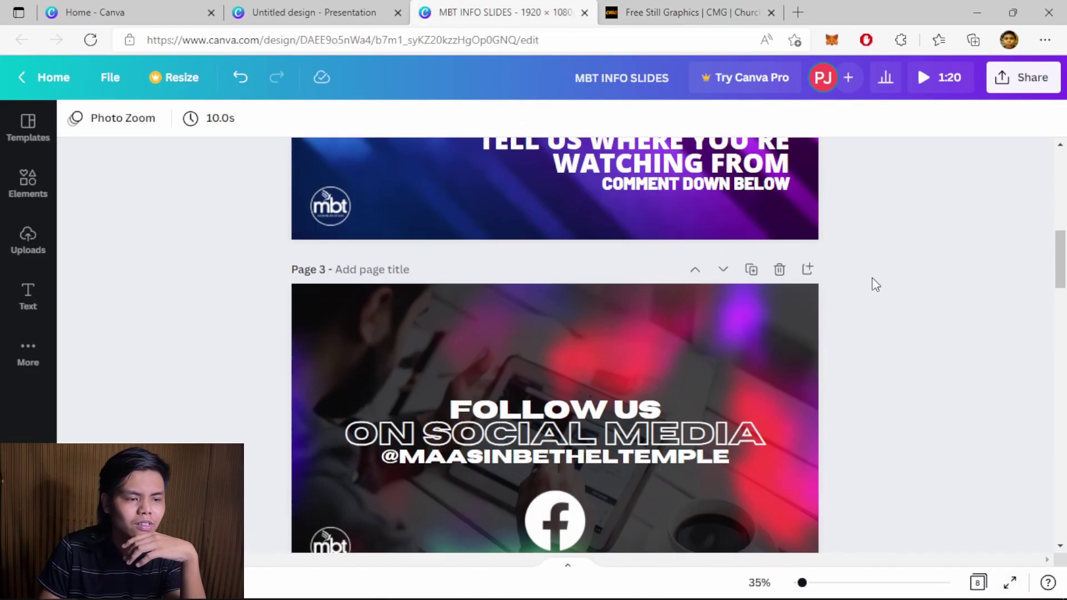
scroll(874, 278, "up", 7)
scroll(873, 278, "down", 9)
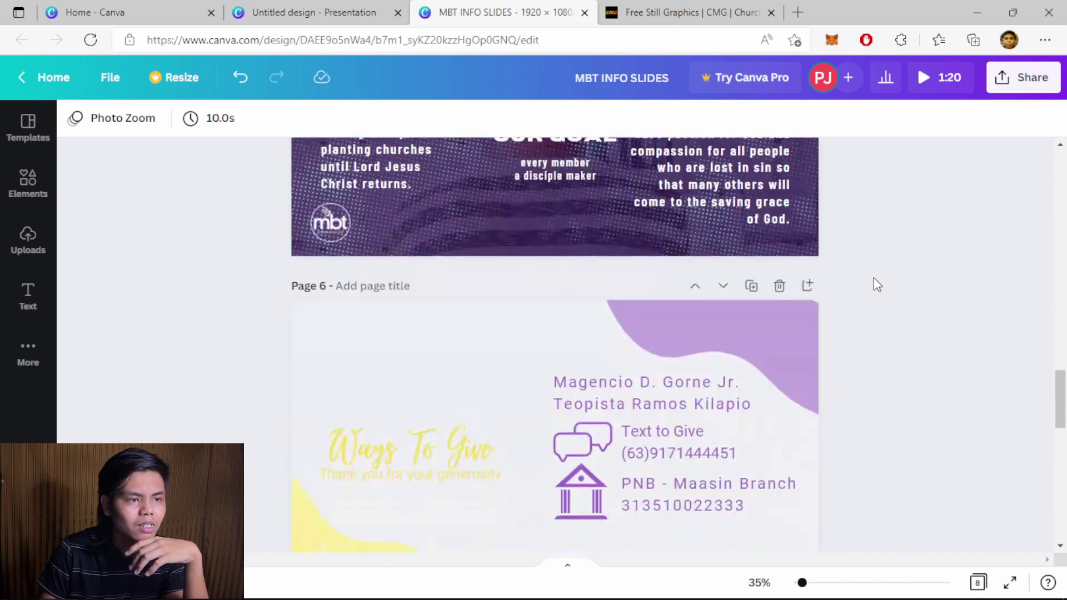
scroll(873, 278, "up", 17)
scroll(433, 348, "down", 2)
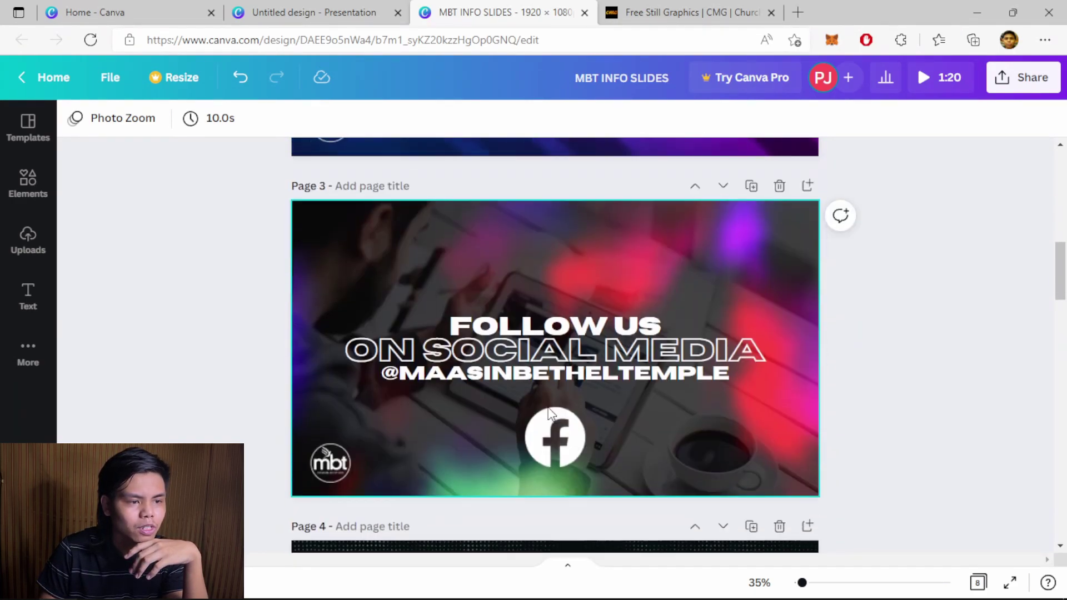
scroll(582, 331, "down", 1)
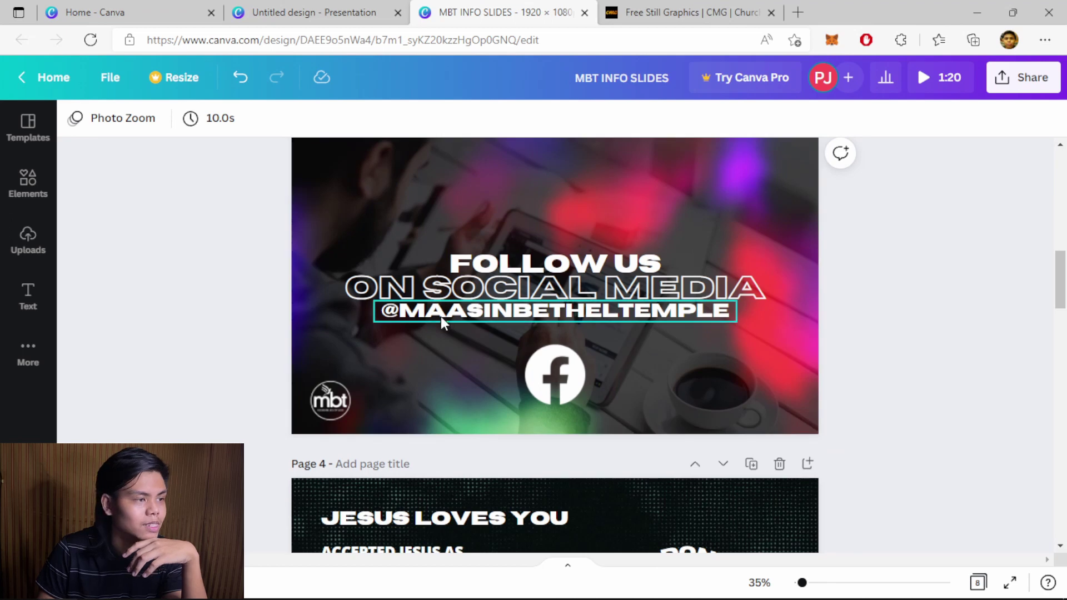
Step: Search the Canva elements for "laptop"
left_click(22, 186)
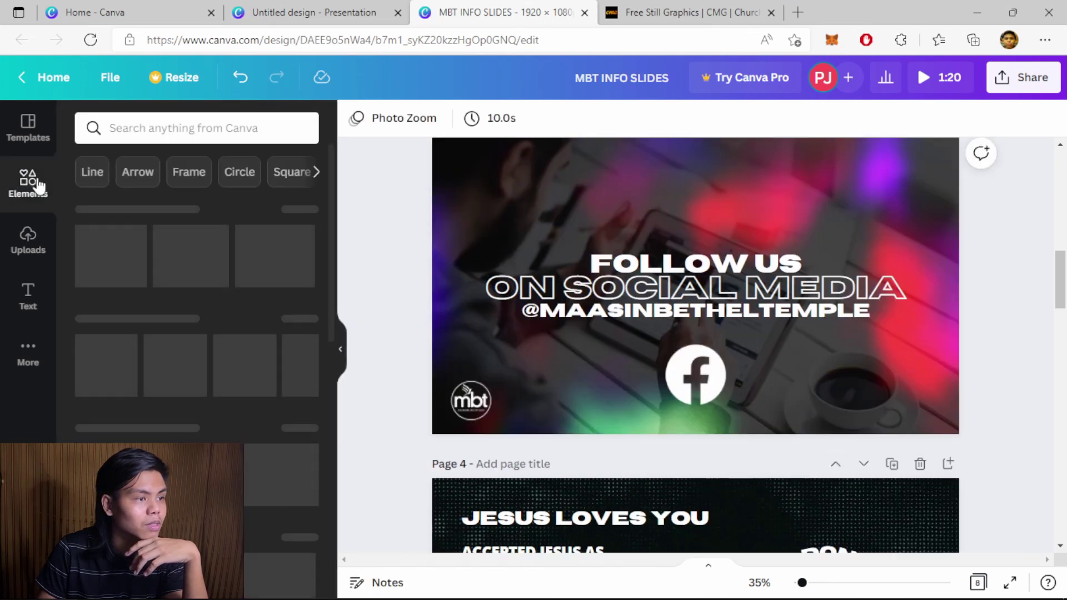
left_click(151, 124)
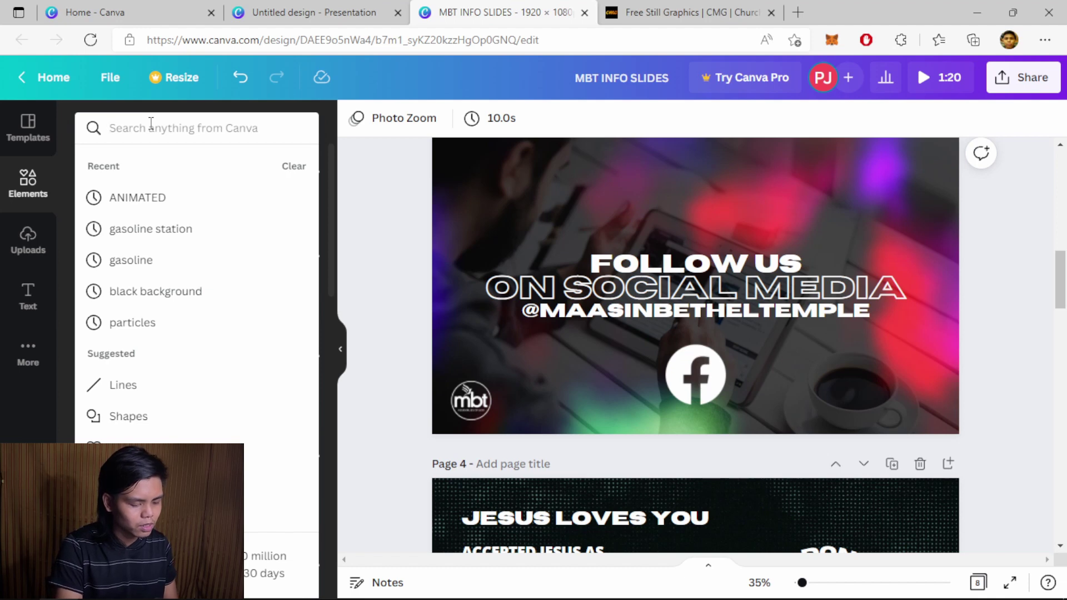
type("laptop")
key("Return")
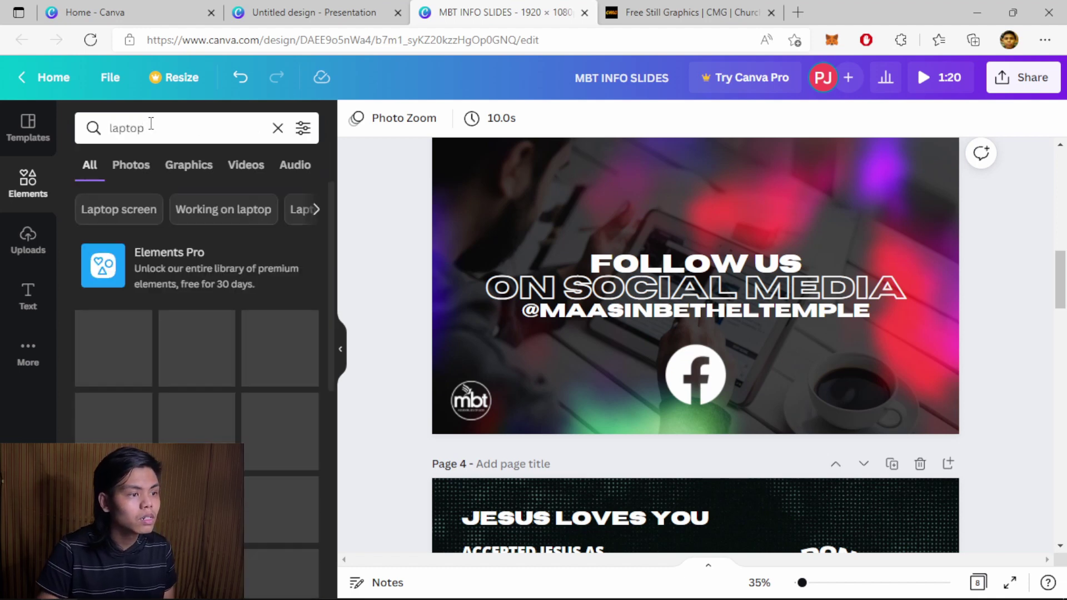
Step: Look through the laptop photos and graphics among the element search results
scroll(158, 278, "down", 4)
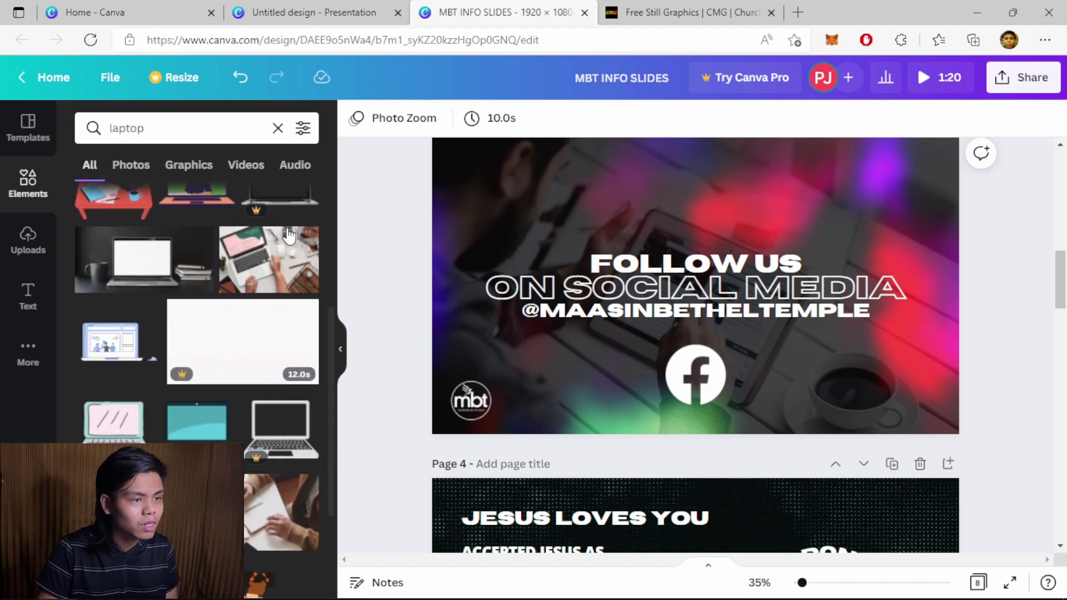
scroll(268, 270, "down", 3)
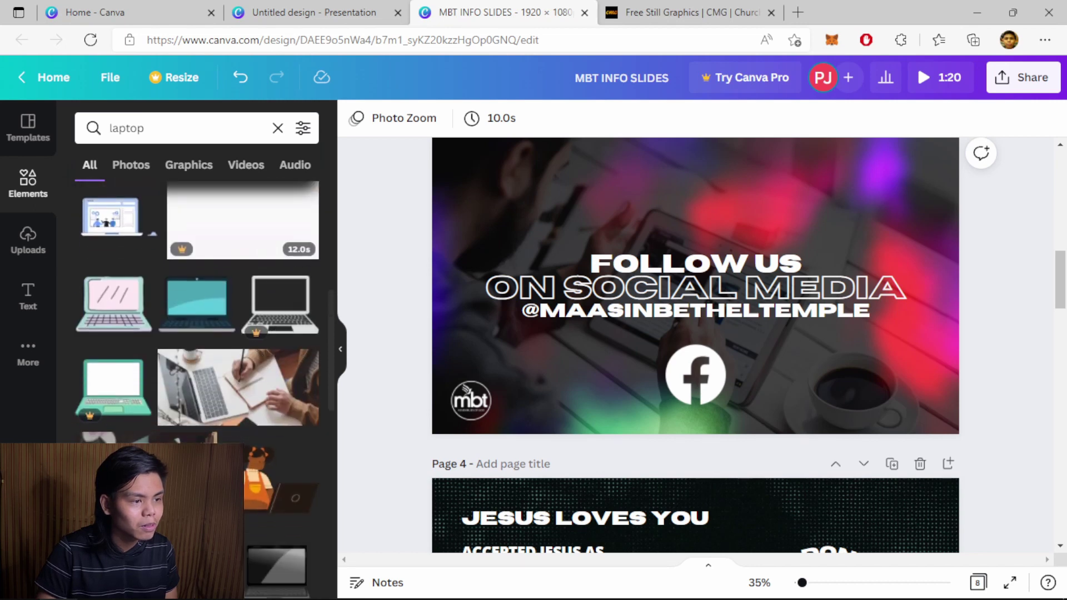
scroll(118, 408, "down", 2)
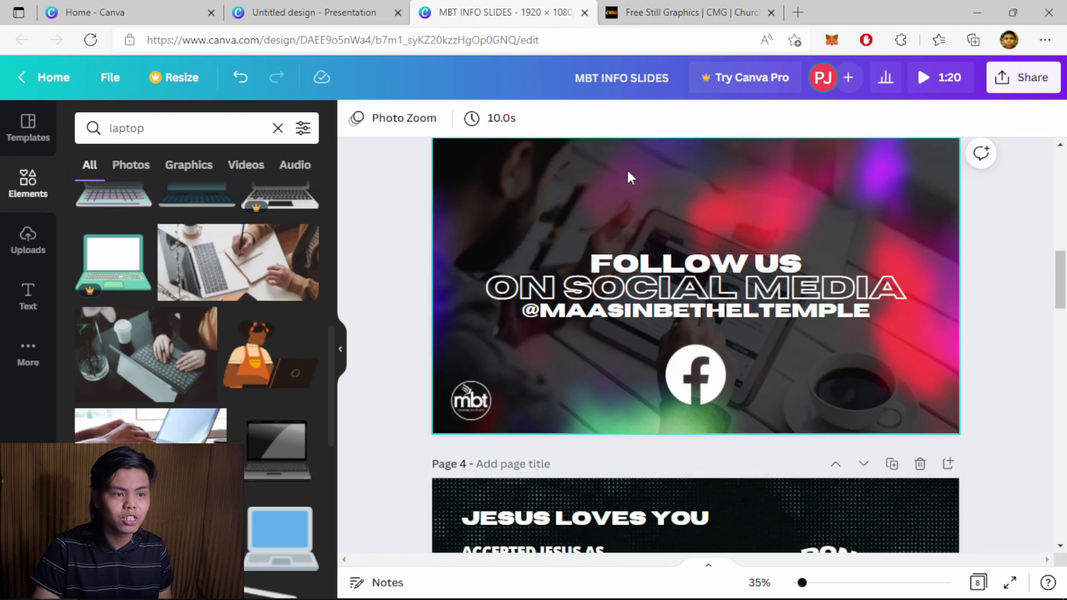
Step: Examine the remaining MBT INFO SLIDES pages, collapsing the element results, and briefly check the Pro Titles on the Free Still Graphics page
scroll(1024, 324, "down", 15)
scroll(1024, 326, "up", 4)
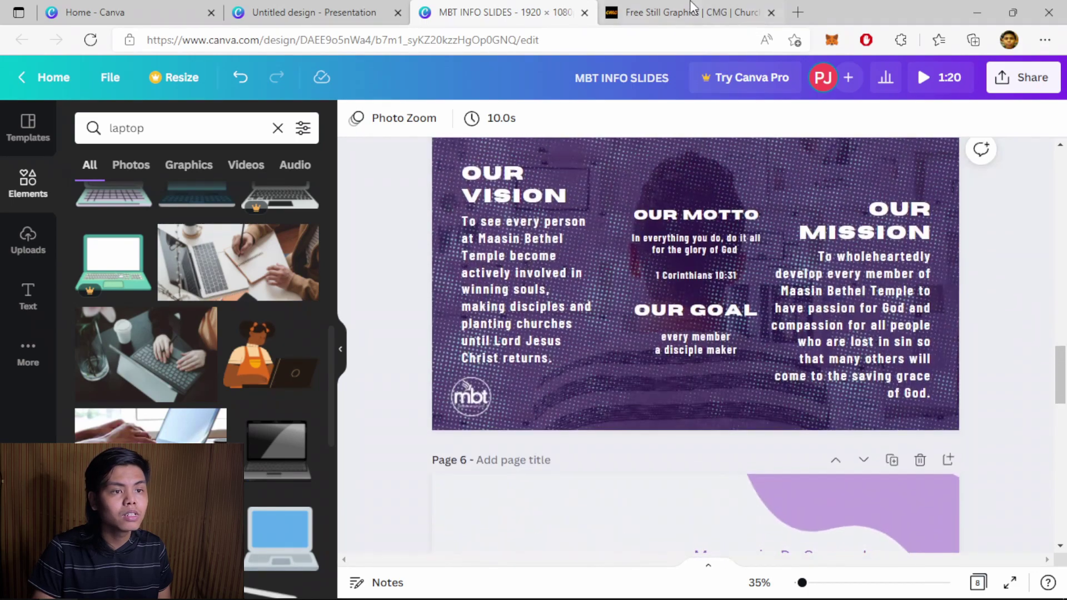
scroll(1028, 305, "up", 3)
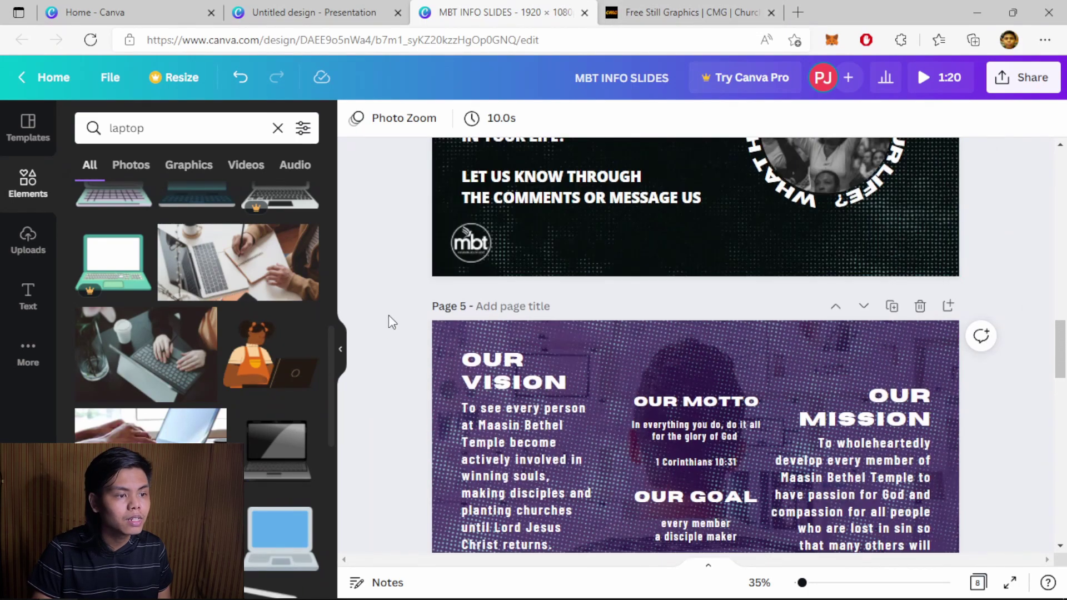
left_click(343, 353)
scroll(978, 307, "up", 12)
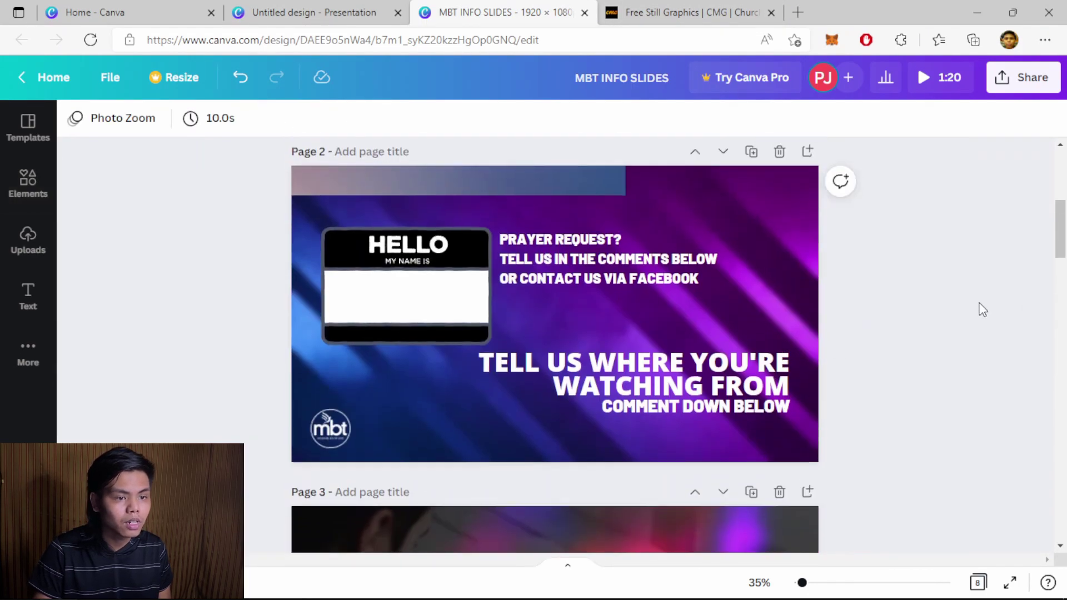
scroll(978, 322, "down", 20)
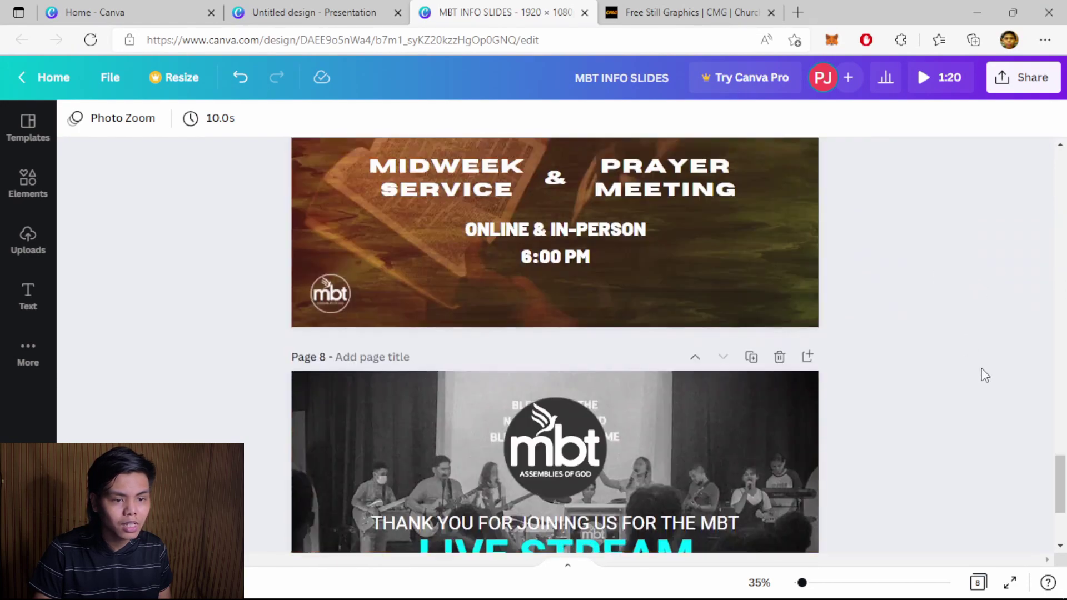
scroll(981, 368, "down", 3)
left_click(689, 12)
scroll(610, 360, "down", 10)
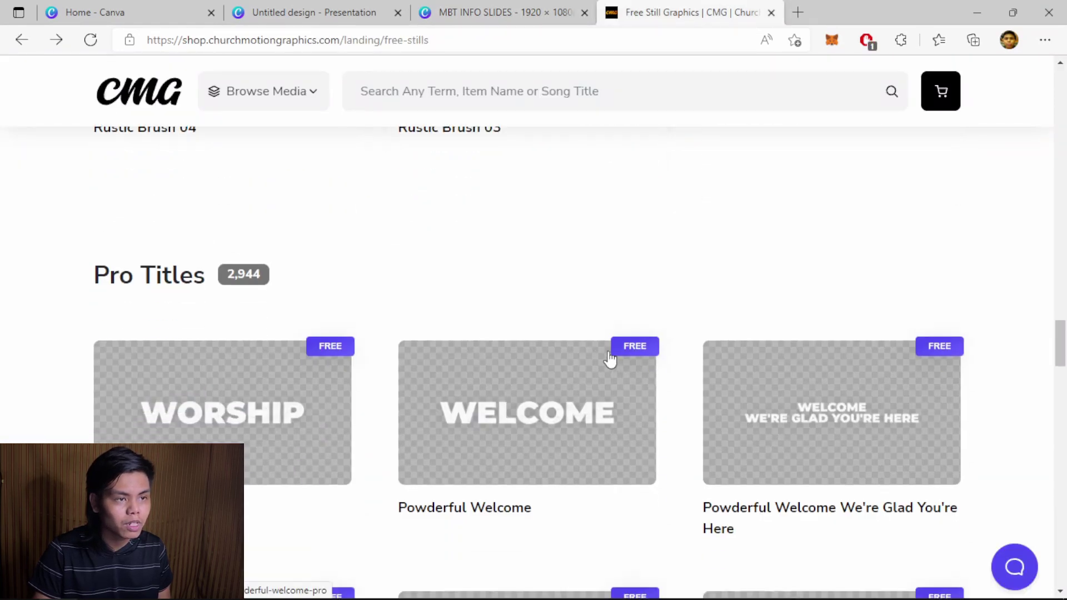
left_click(499, 13)
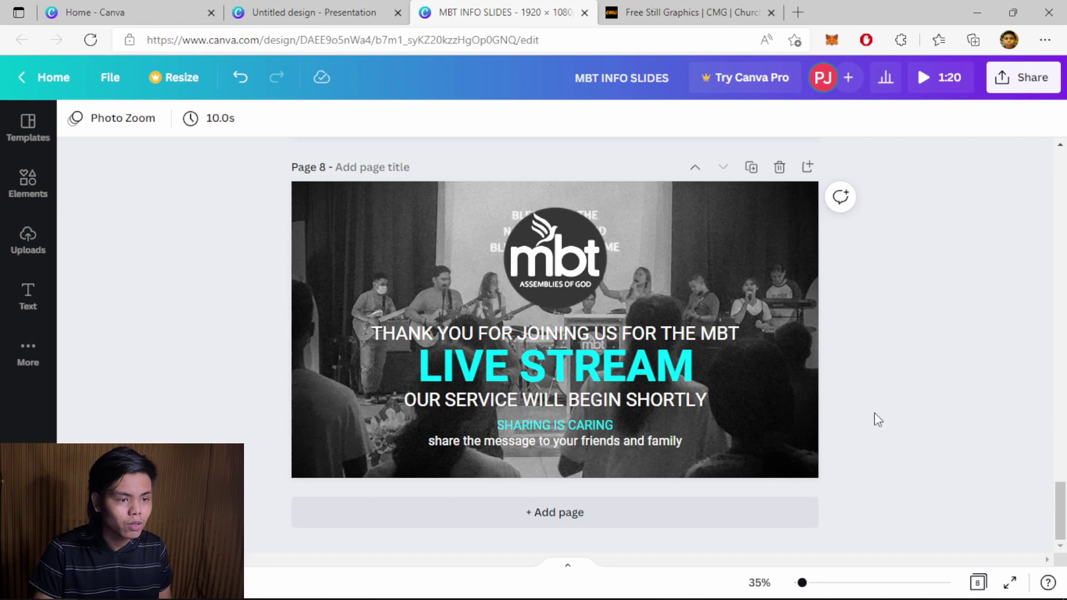
Step: Switch to the untitled presentation and delete the "WELCOME WE'RE GLAD YOU'RE HERE" title image, keeping the single orange background page
left_click(350, 13)
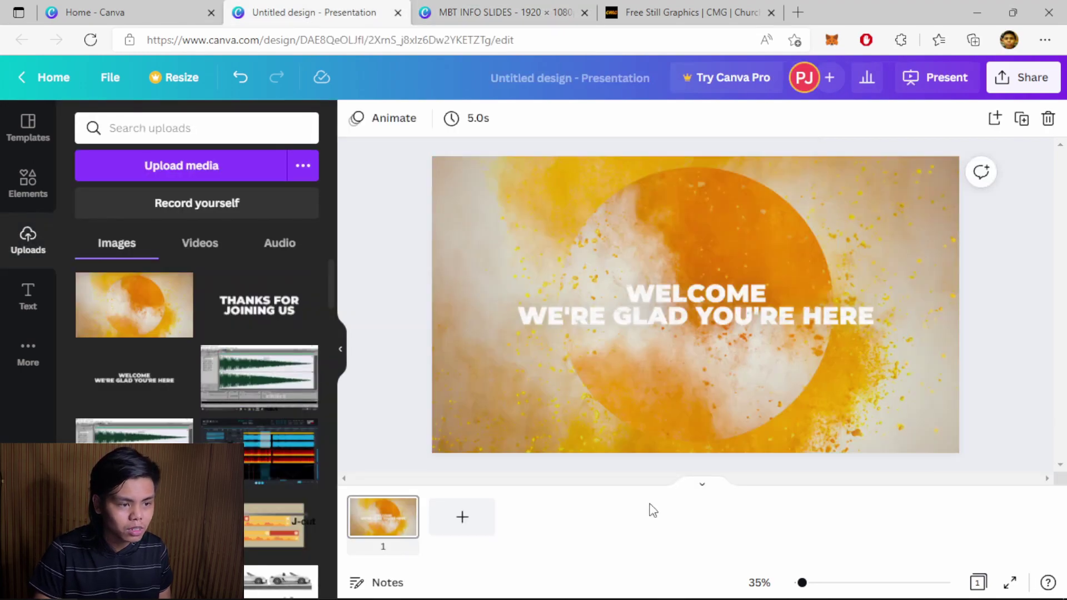
left_click(483, 523)
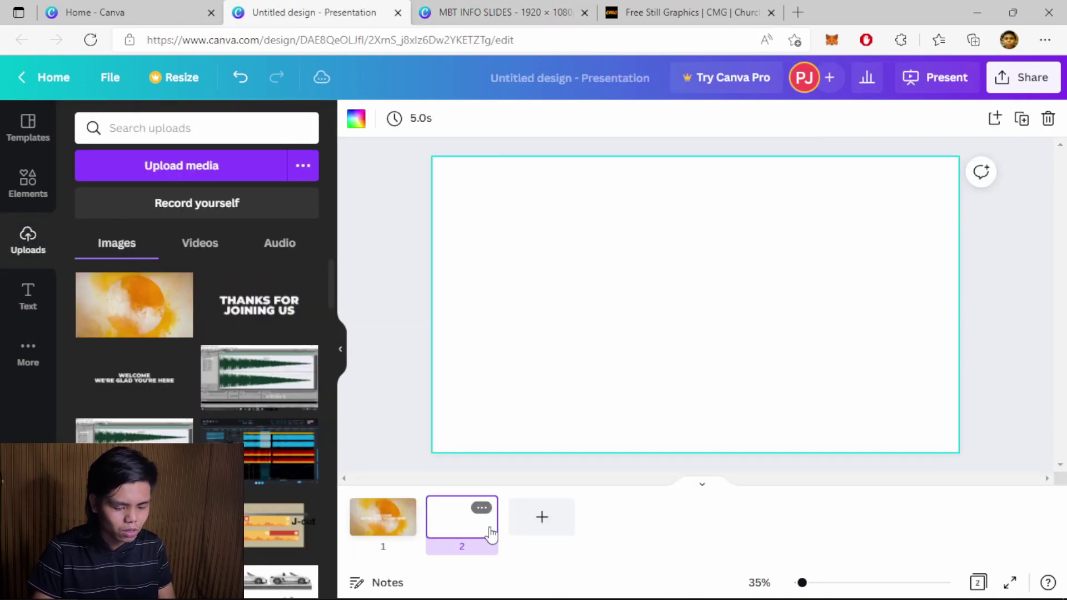
key("ctrl+z")
left_click(669, 292)
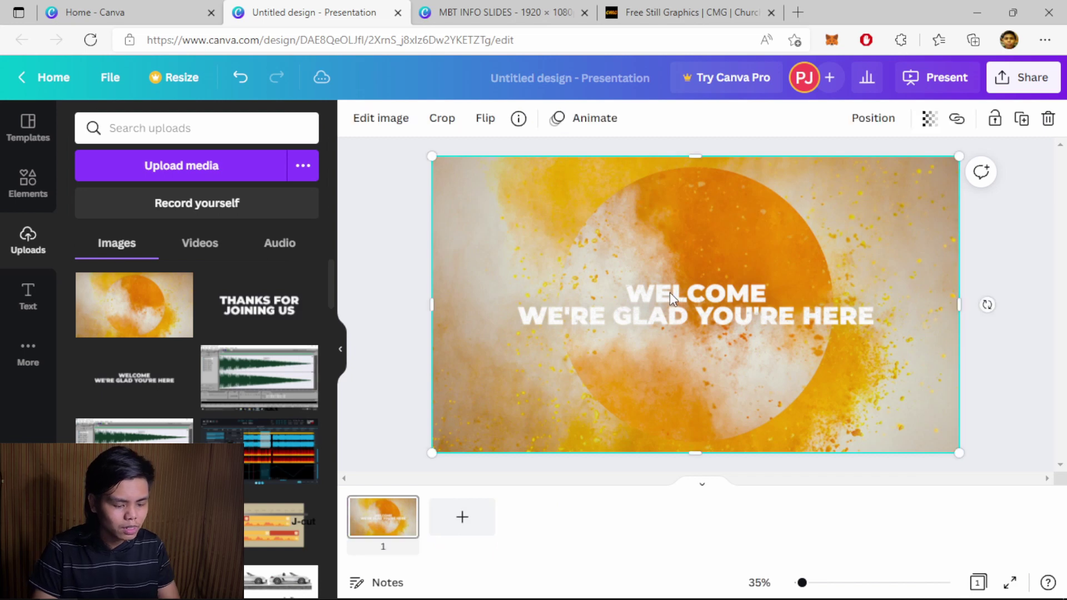
key("Delete")
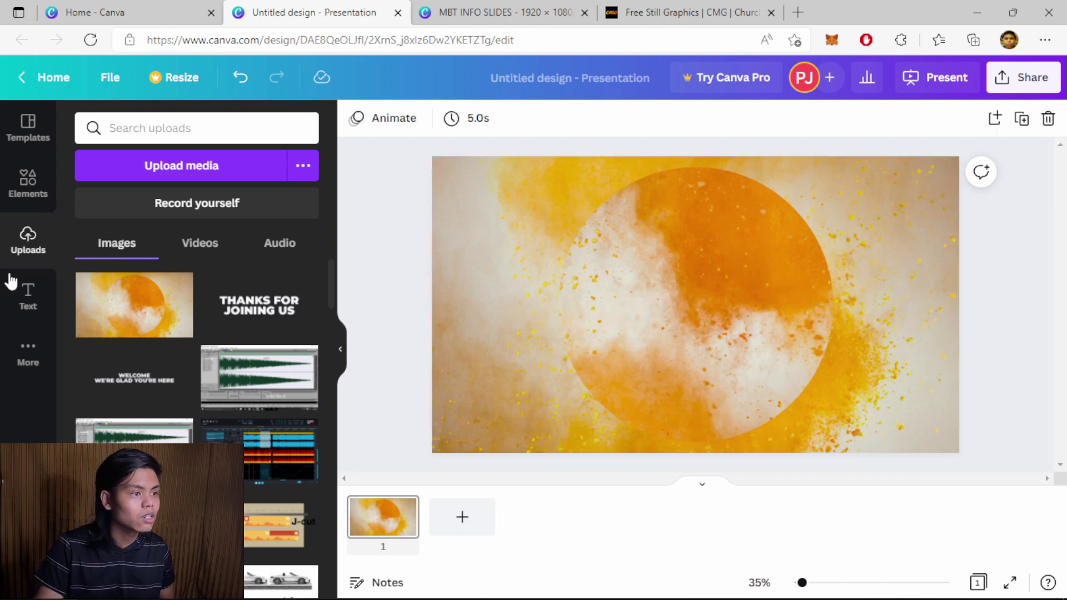
Step: Look through the ready-made text styles and font combinations available for the page
left_click(28, 295)
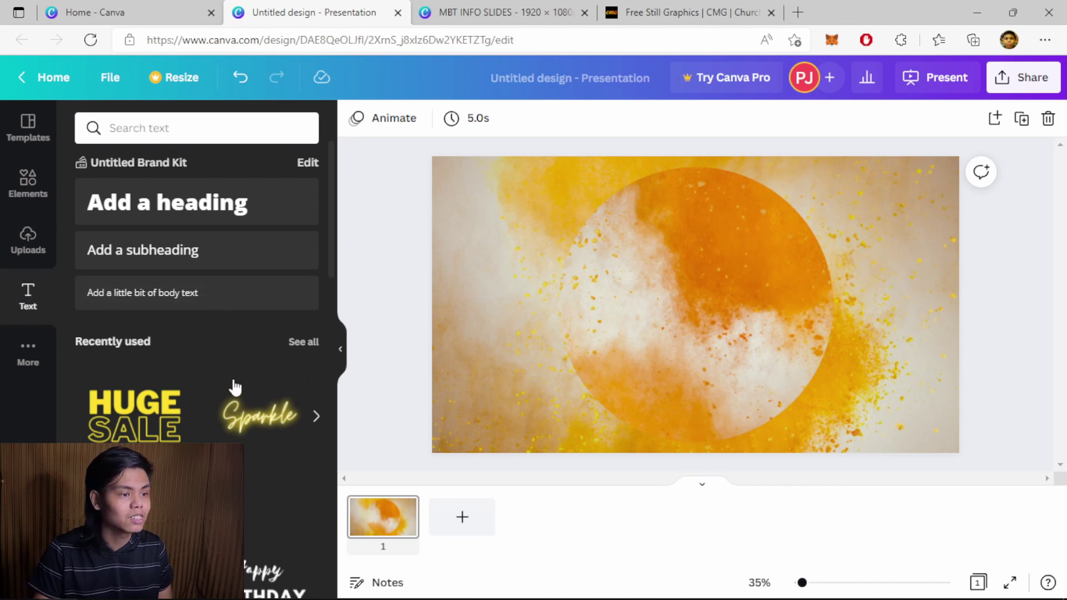
scroll(233, 411, "down", 10)
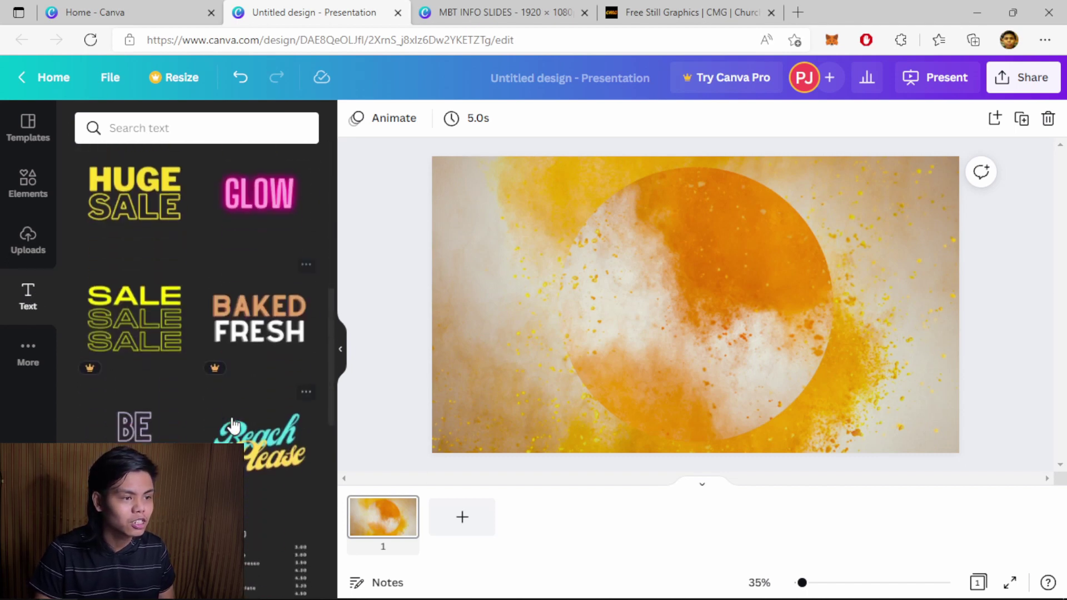
scroll(233, 427, "down", 1)
scroll(232, 427, "down", 2)
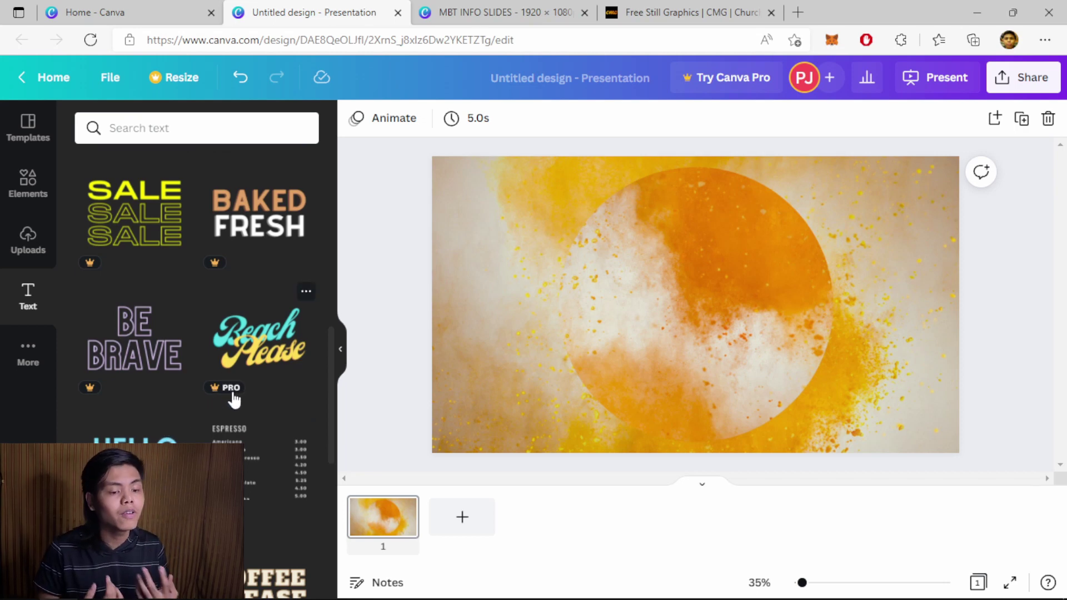
scroll(186, 209, "up", 6)
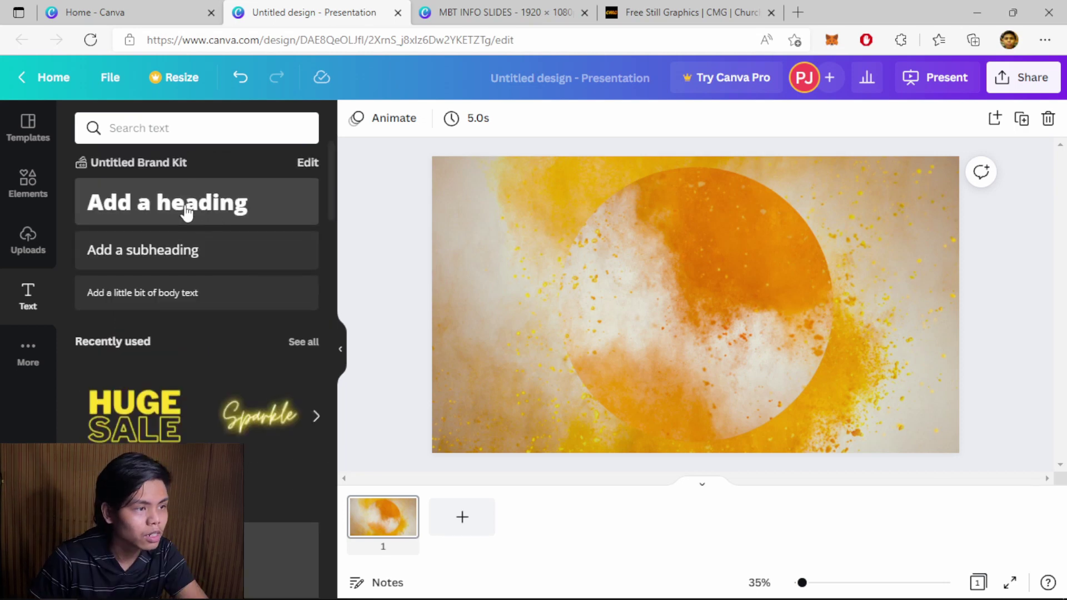
Step: Add a heading to the page and replace its text with "WELCOME!" and "THANKS FOR JOINING US" on two lines
left_click(185, 211)
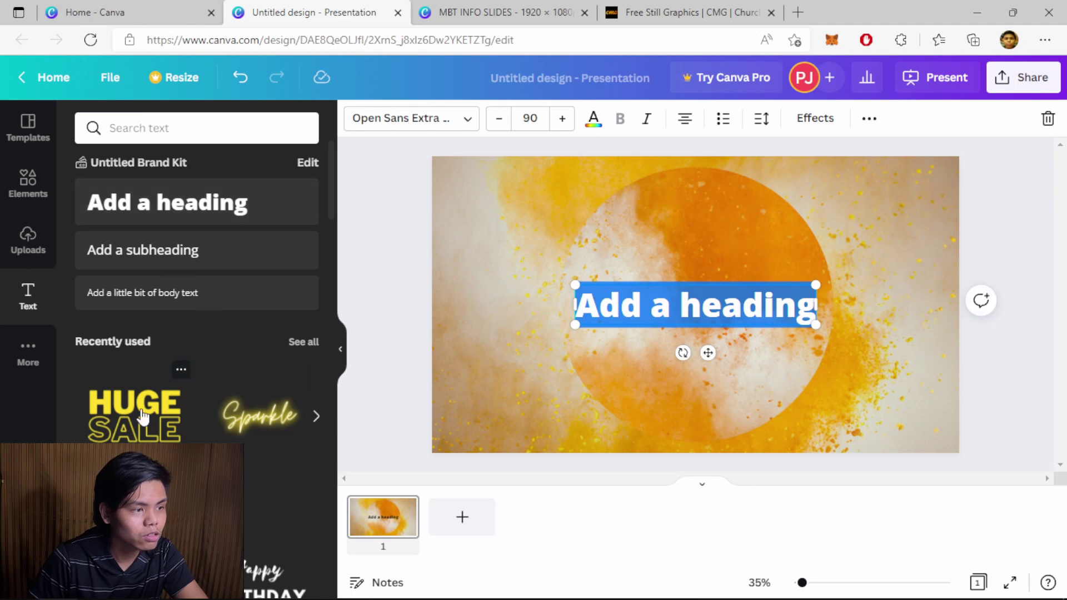
left_click(992, 374)
left_click(605, 300)
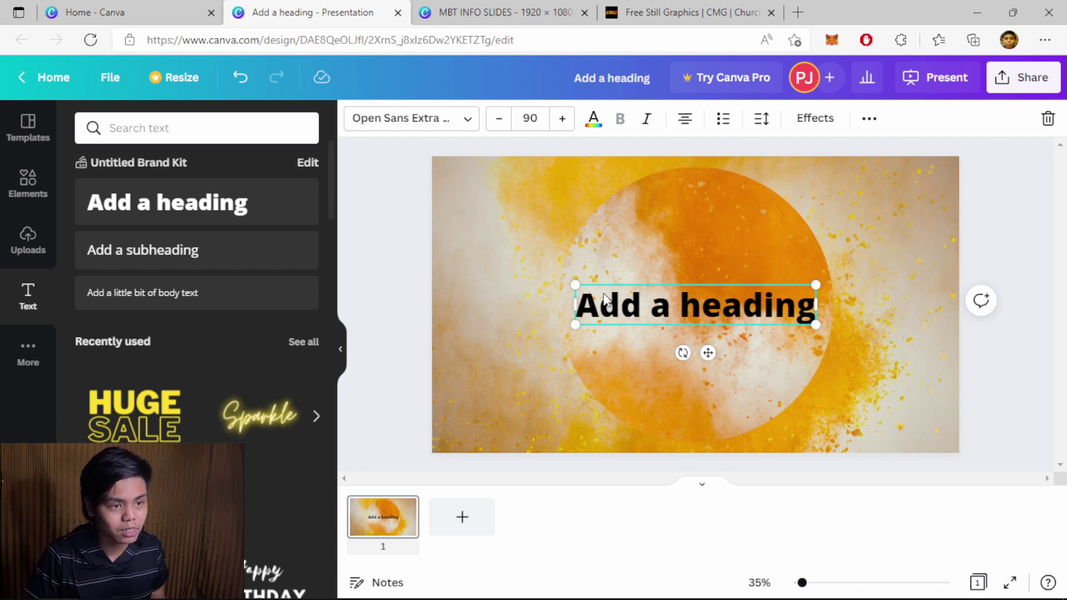
double_click(618, 303)
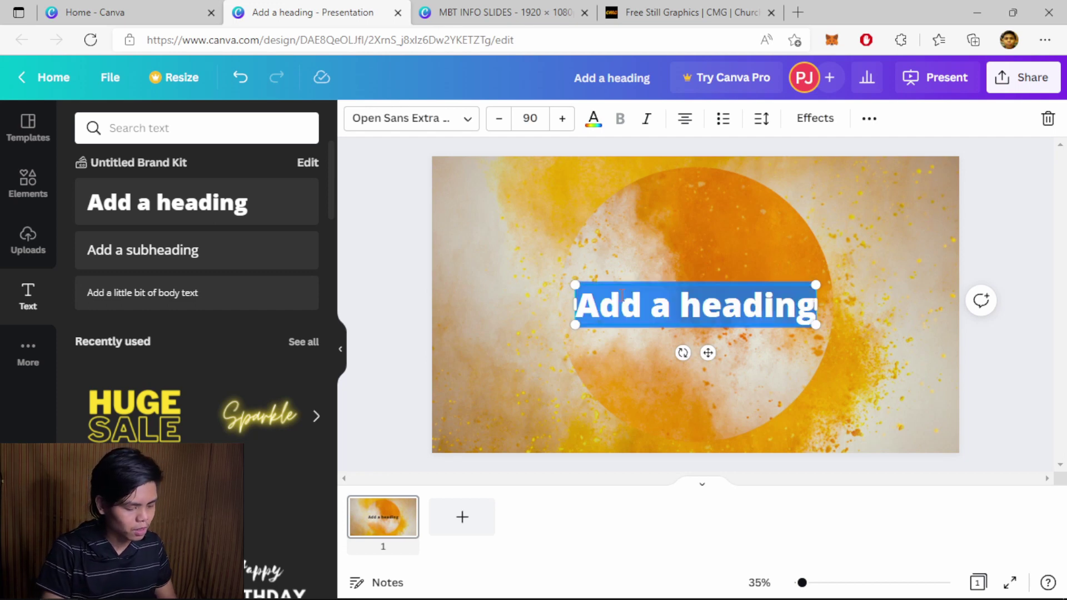
type("WELCOME")
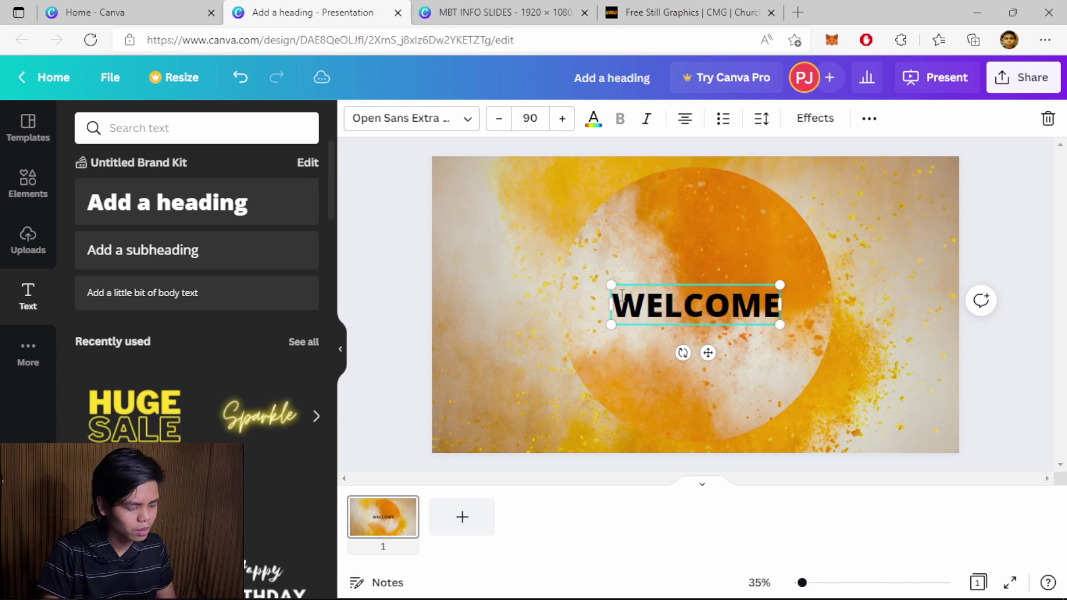
type("!")
key("Return")
type("THANKS FO")
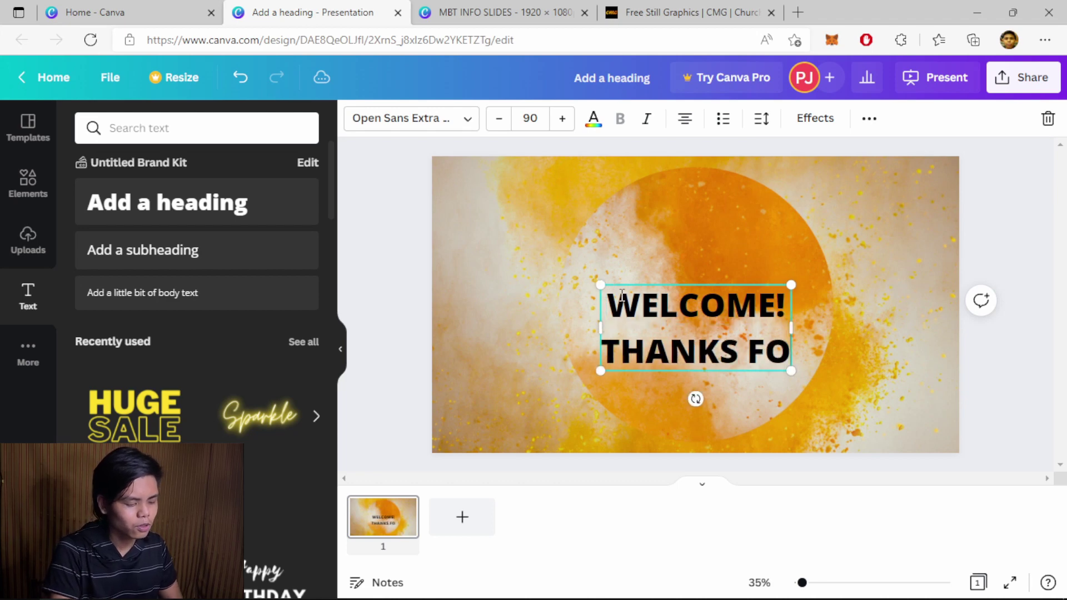
type("R JOINING US")
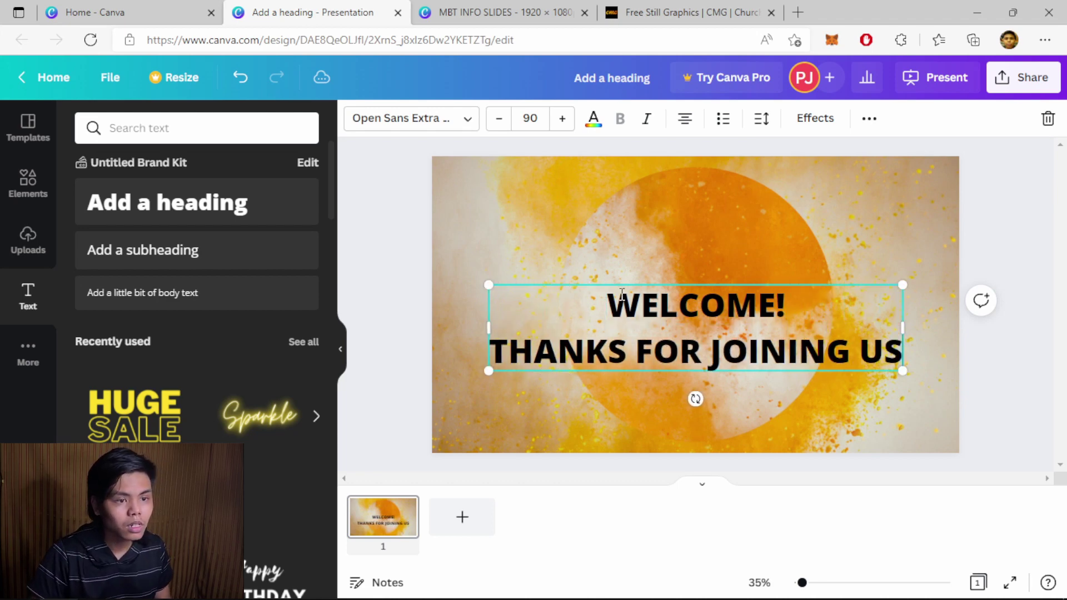
Step: Move the two-line welcome heading up to the exact center of the page
left_click(981, 340)
left_click(756, 339)
left_click_drag(756, 339, 752, 314)
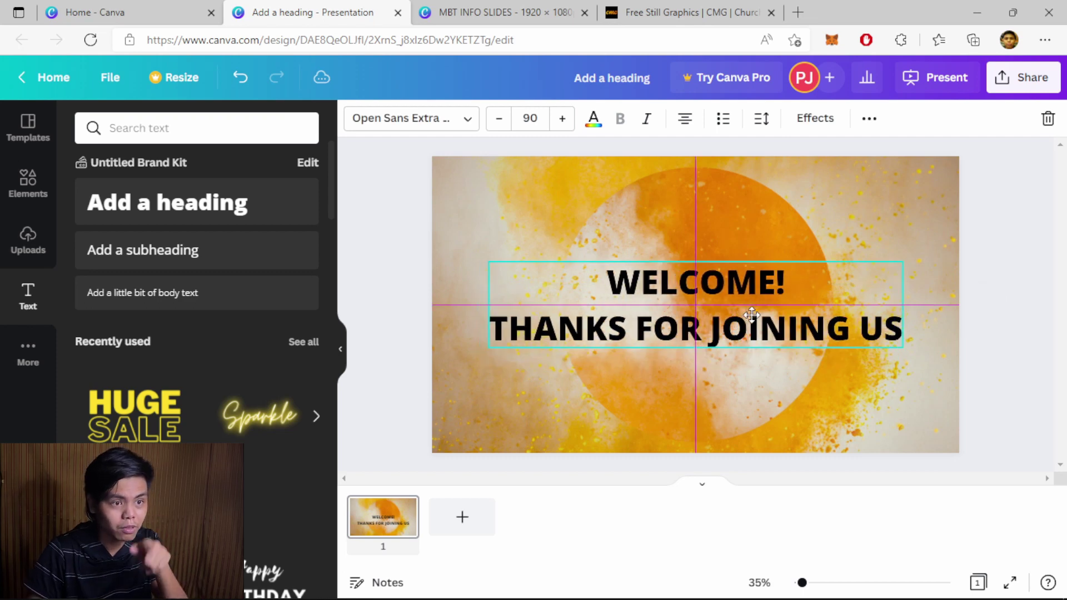
left_click_drag(751, 315, 751, 315)
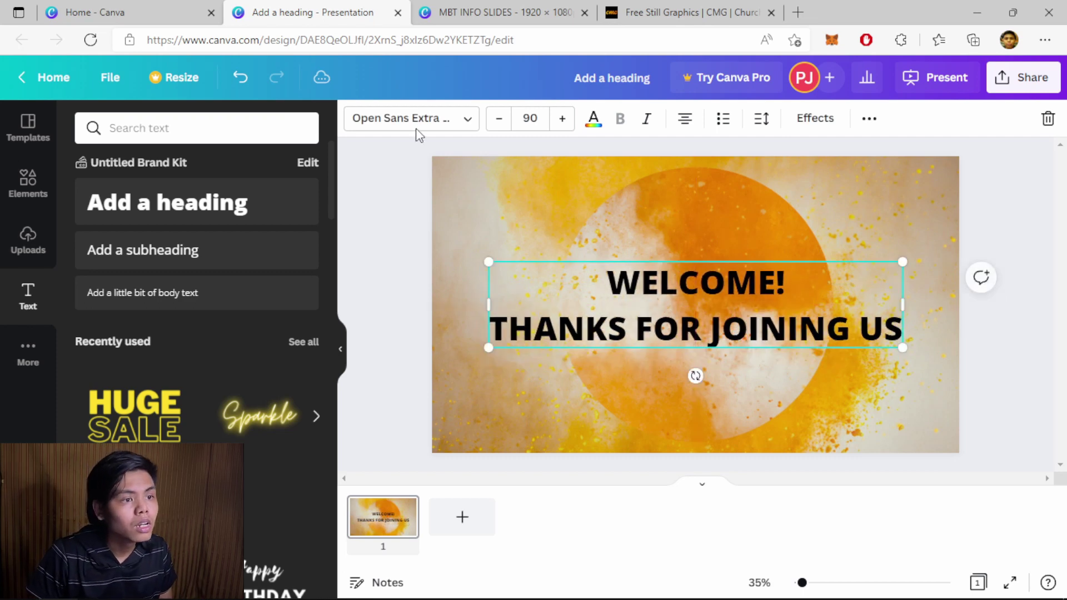
Step: Try white, purple and other default colors on the welcome heading, ending with black
left_click(594, 119)
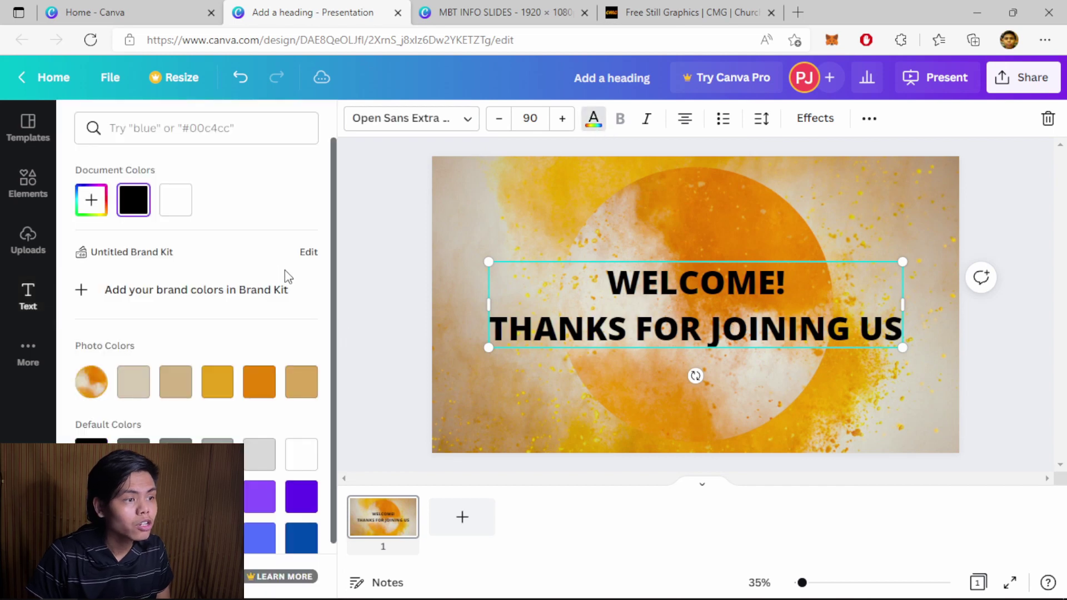
left_click(177, 204)
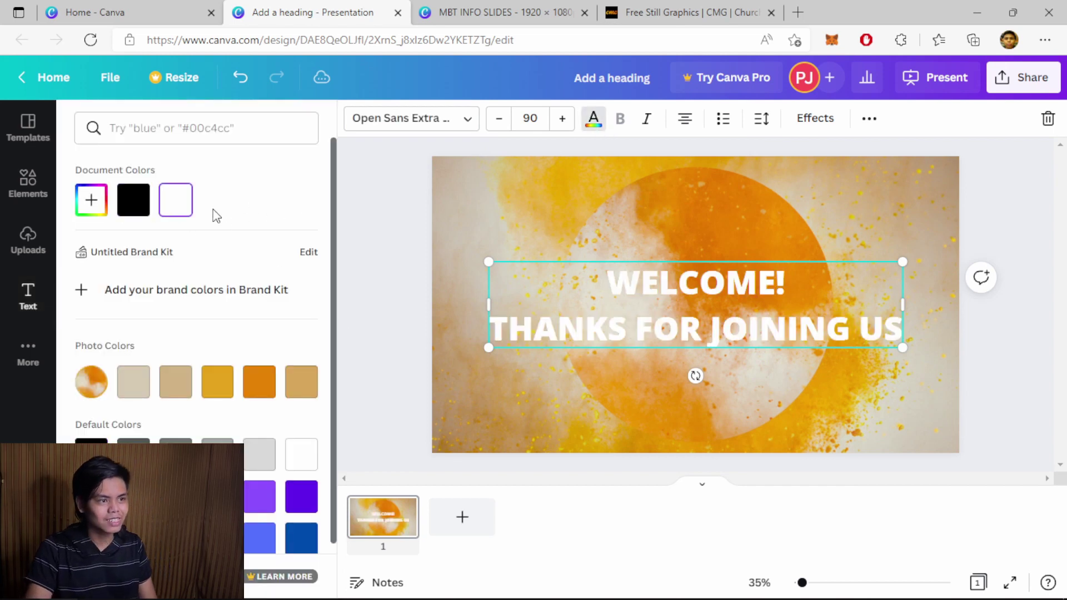
scroll(245, 288, "down", 1)
scroll(245, 289, "up", 1)
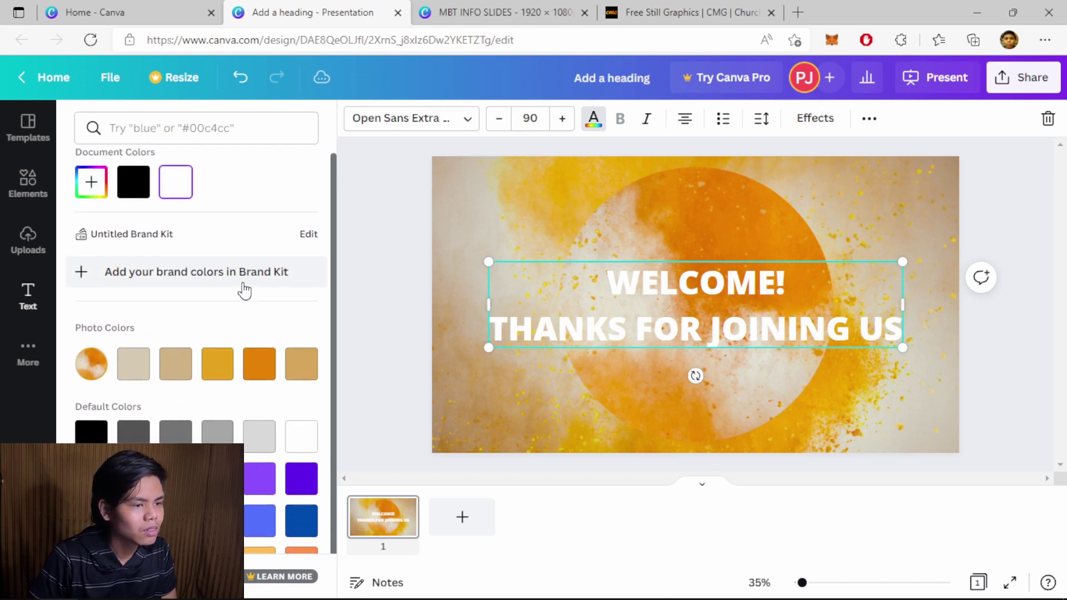
left_click(303, 497)
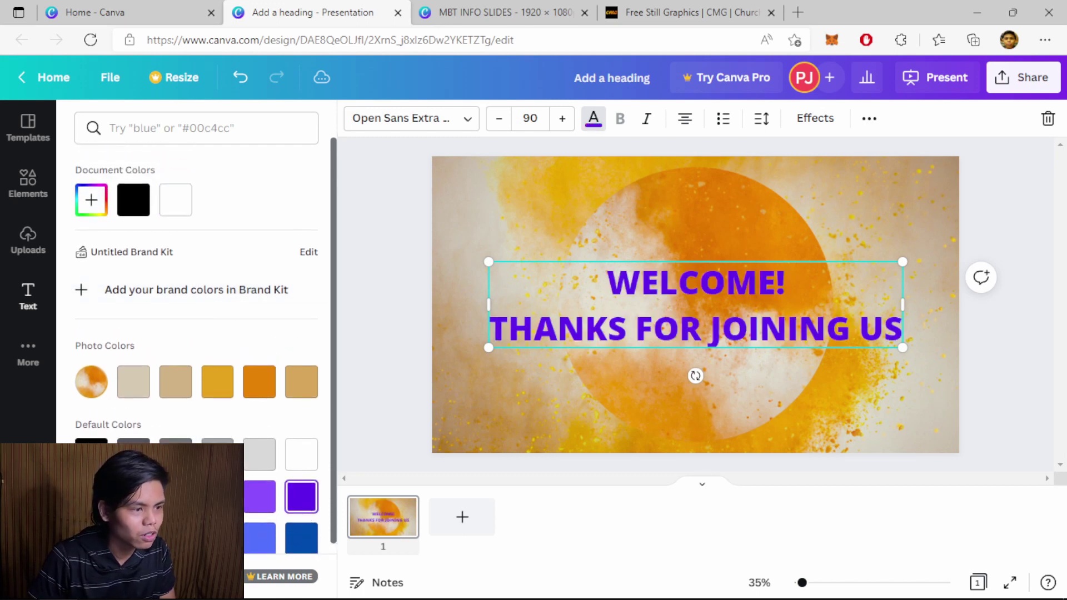
left_click(175, 496)
left_click(91, 454)
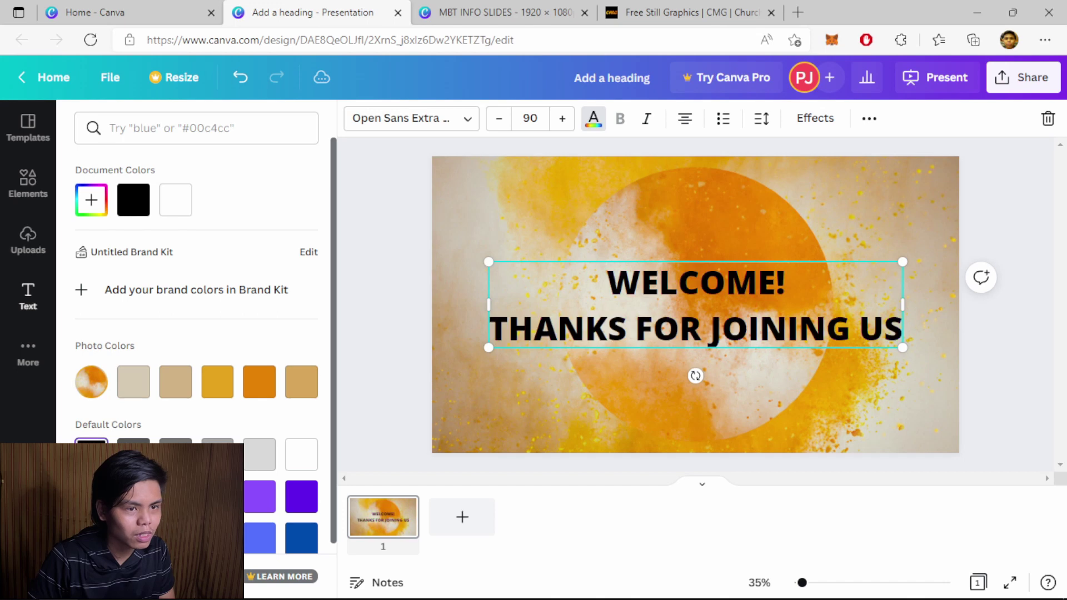
left_click(387, 364)
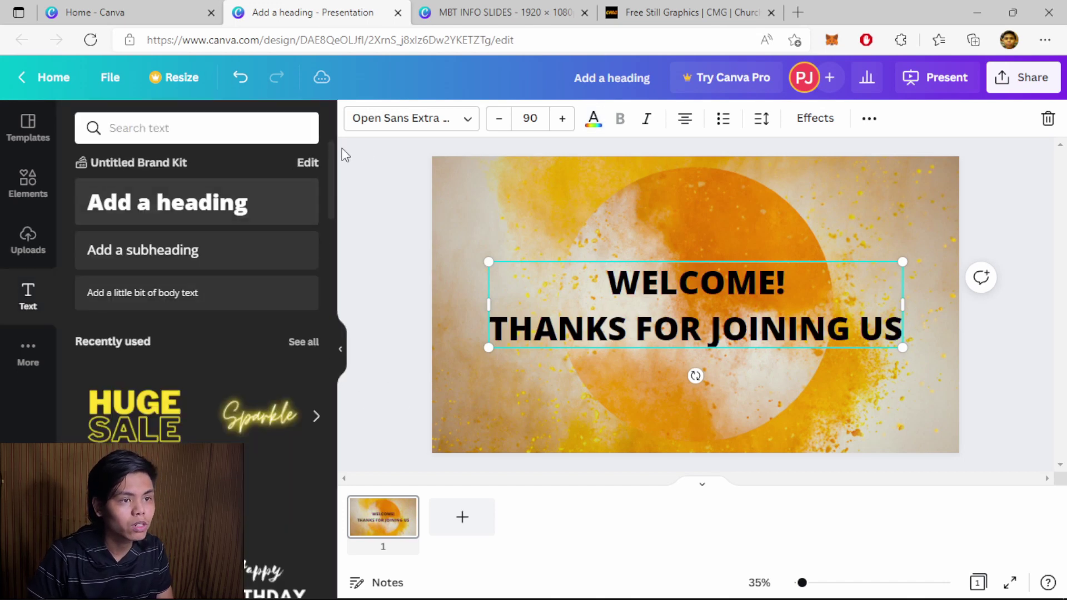
Step: Recolor the welcome heading from the background's photo colors, trying gold and tan and applying light beige
left_click(593, 120)
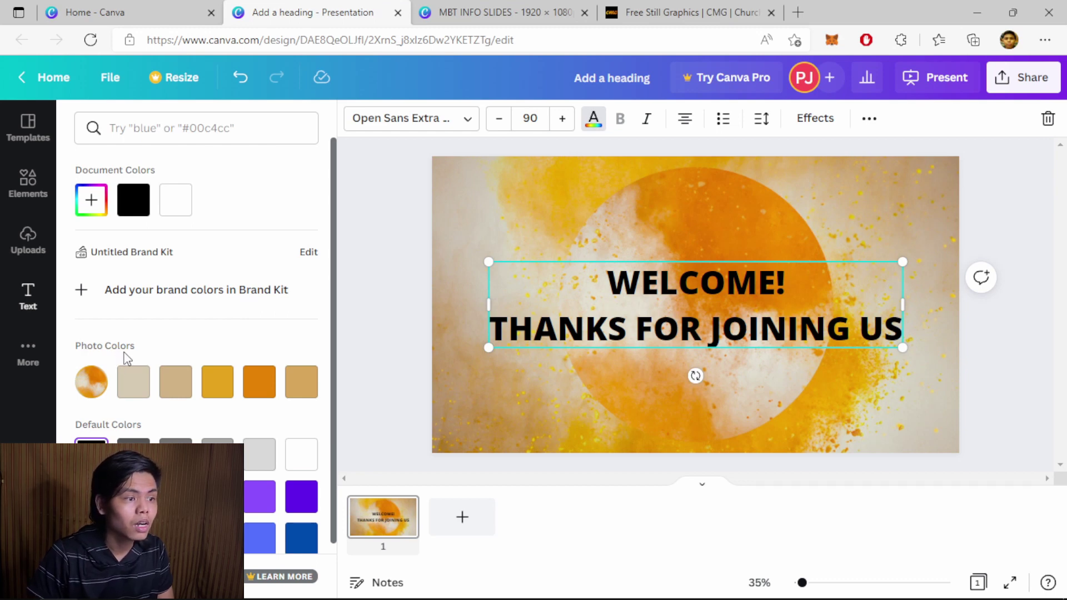
left_click(217, 383)
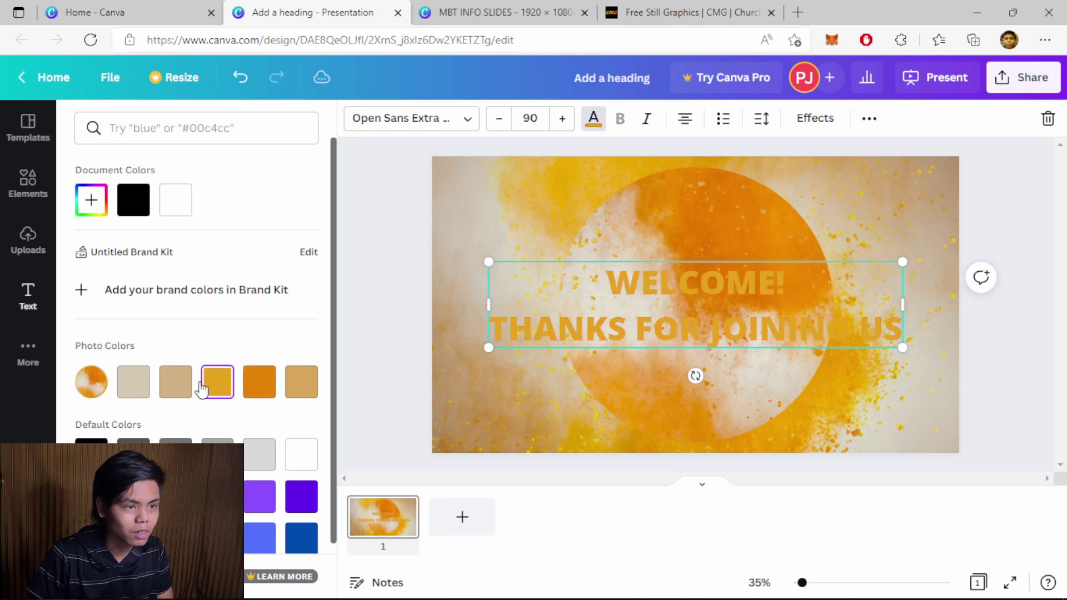
left_click(290, 384)
left_click(127, 382)
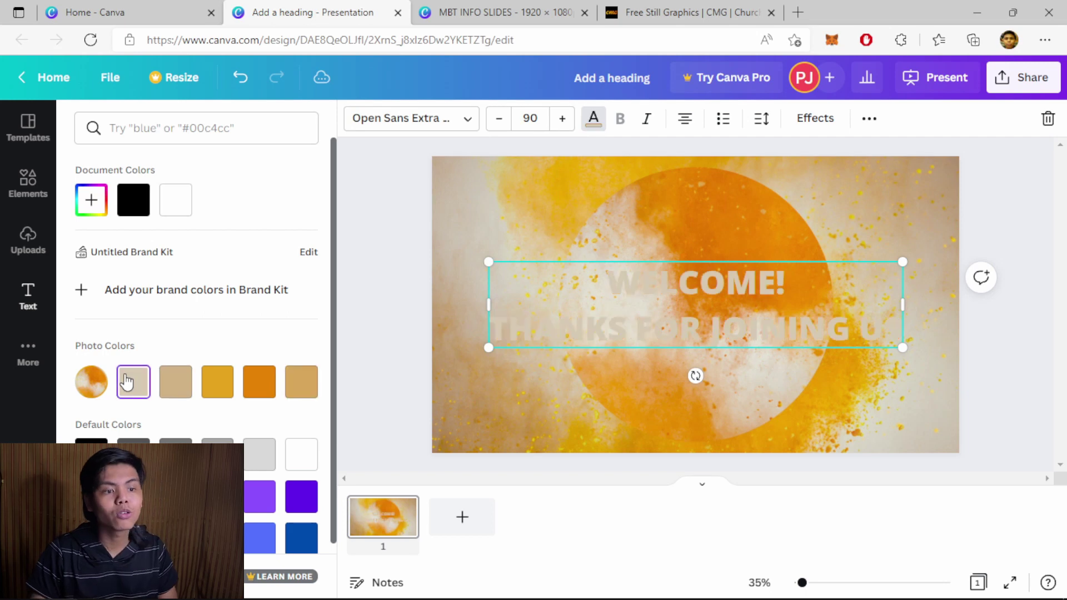
left_click(176, 383)
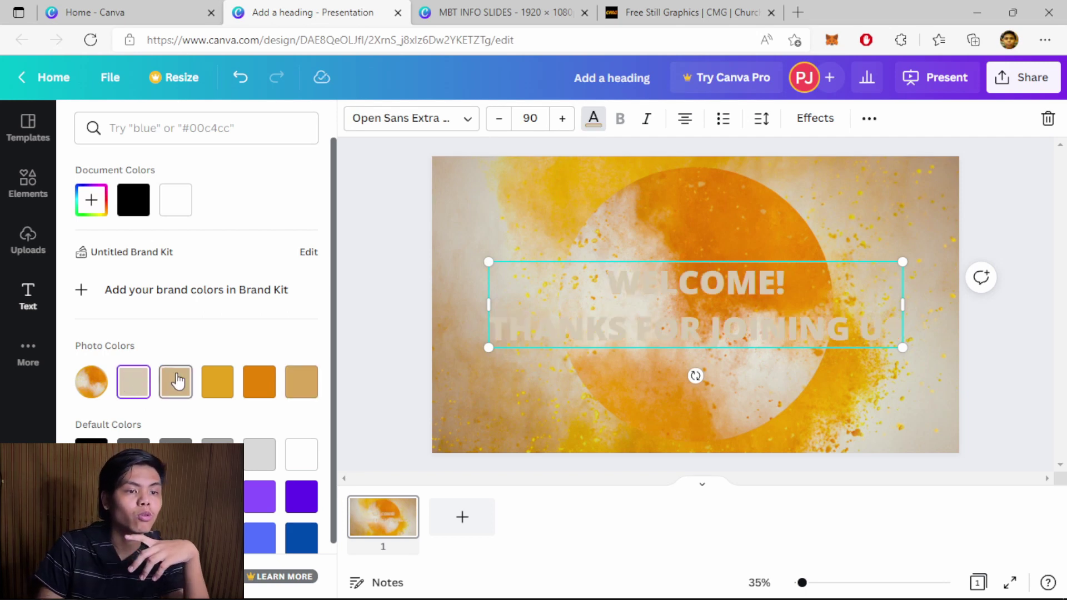
Step: Try gold, dark blue and orange on the two-line welcome heading
left_click(220, 389)
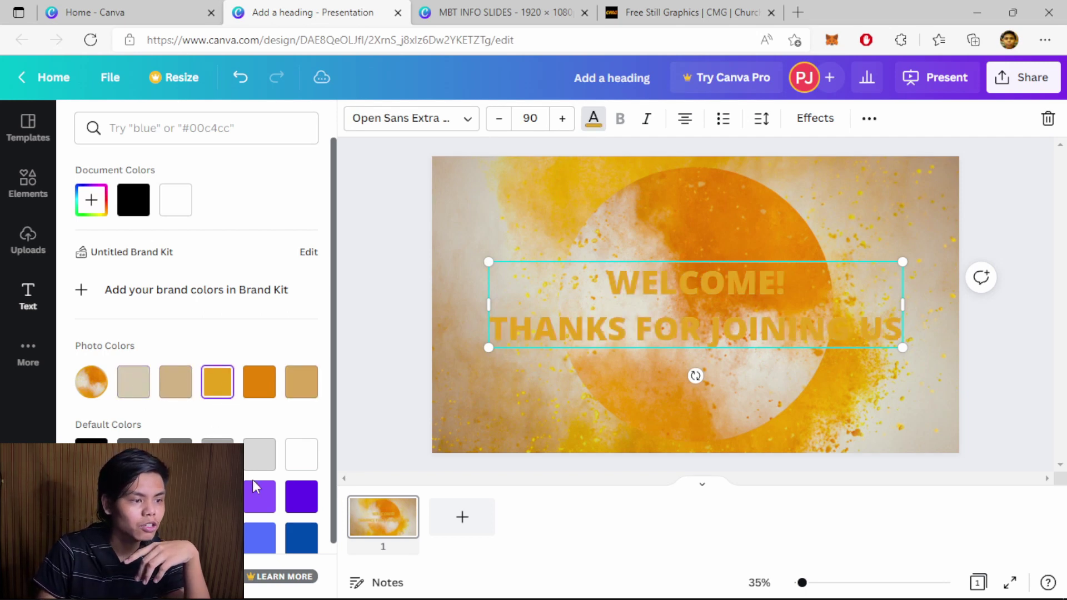
left_click(303, 538)
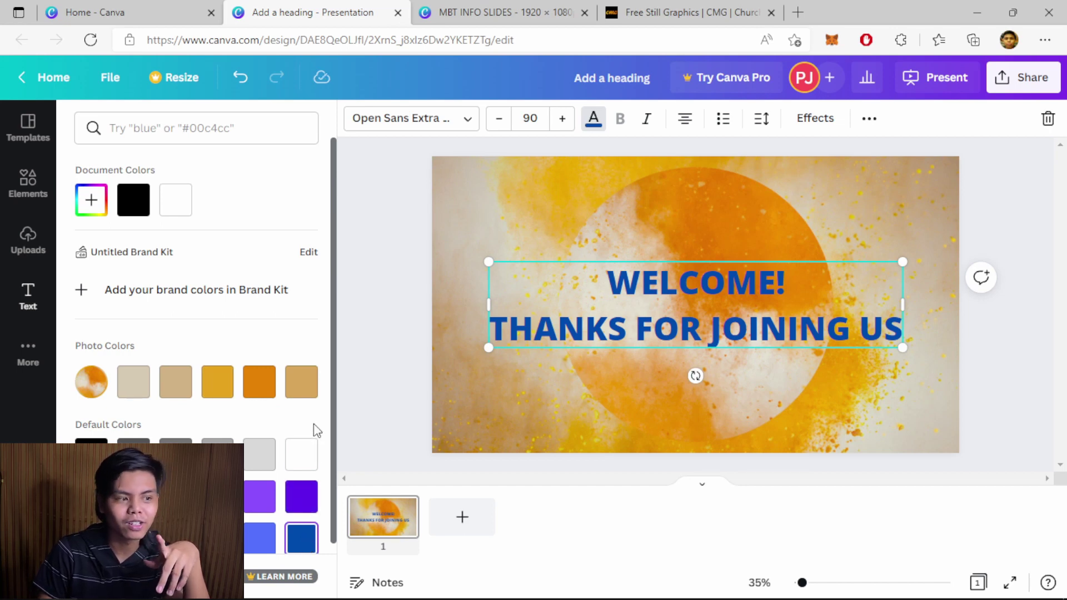
scroll(317, 431, "down", 1)
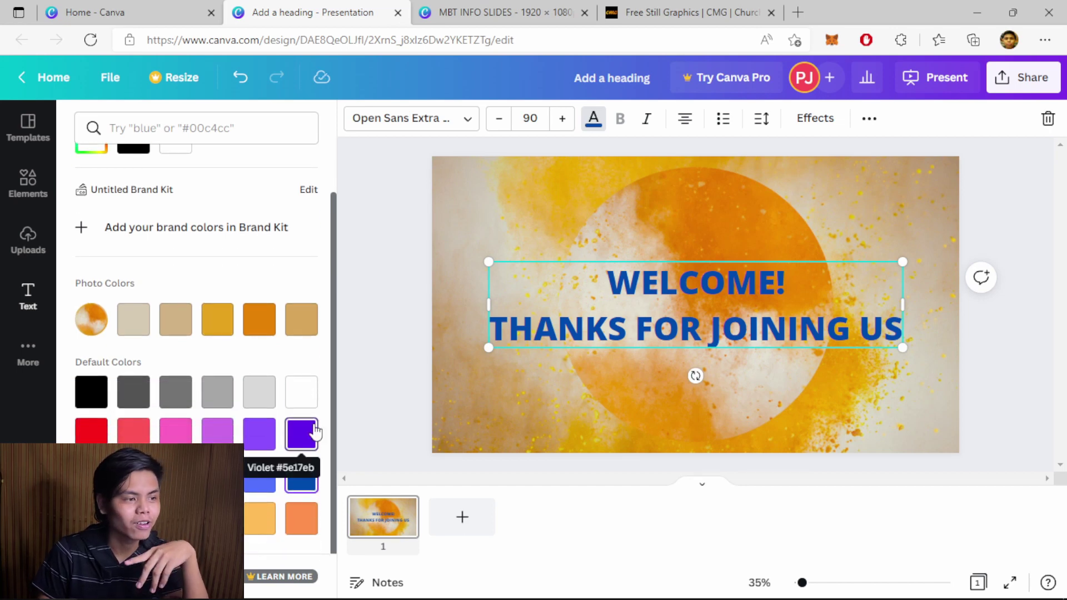
left_click(227, 316)
left_click(258, 325)
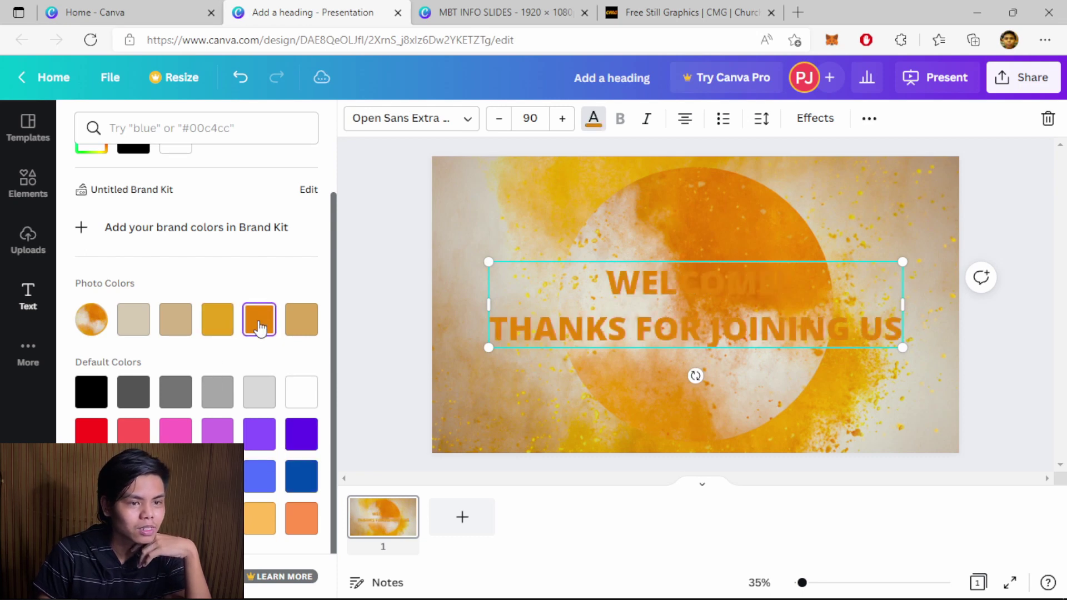
left_click(228, 333)
scroll(211, 364, "up", 1)
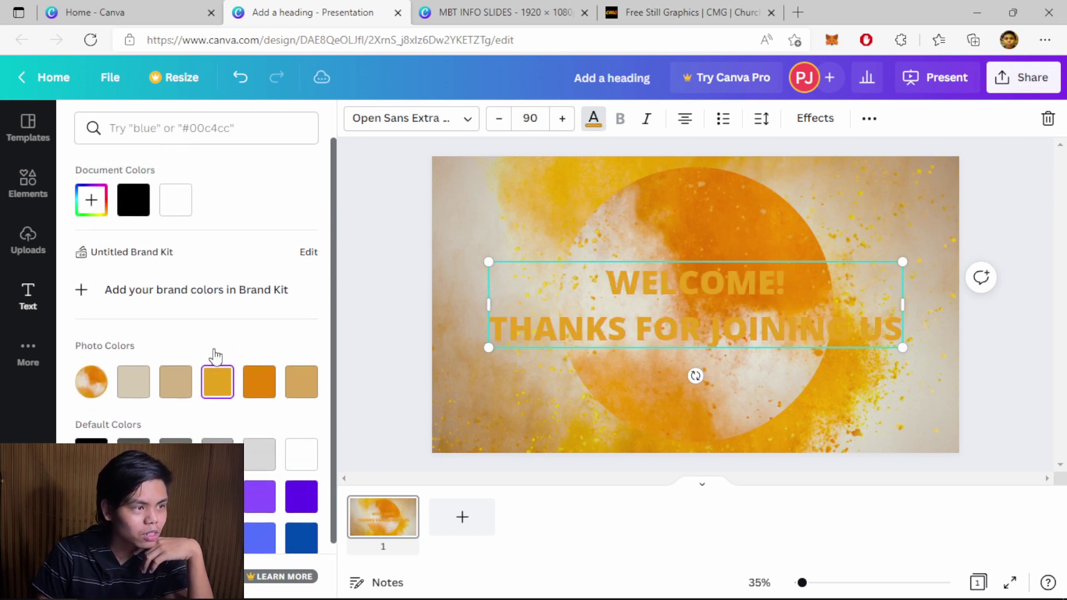
Step: Recolor the welcome heading white using the existing document color
left_click(180, 205)
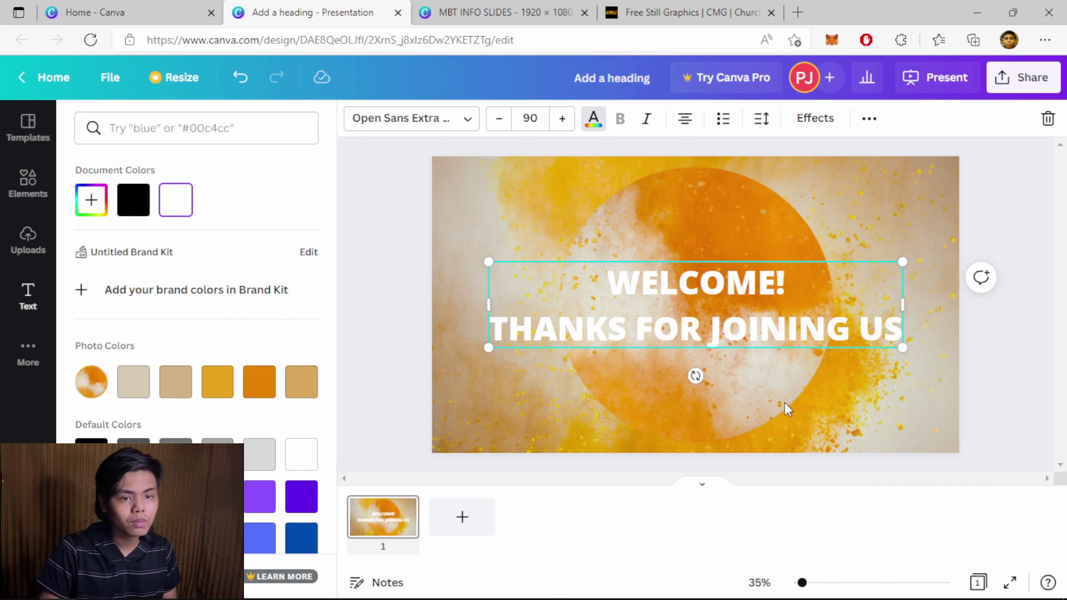
key("Escape")
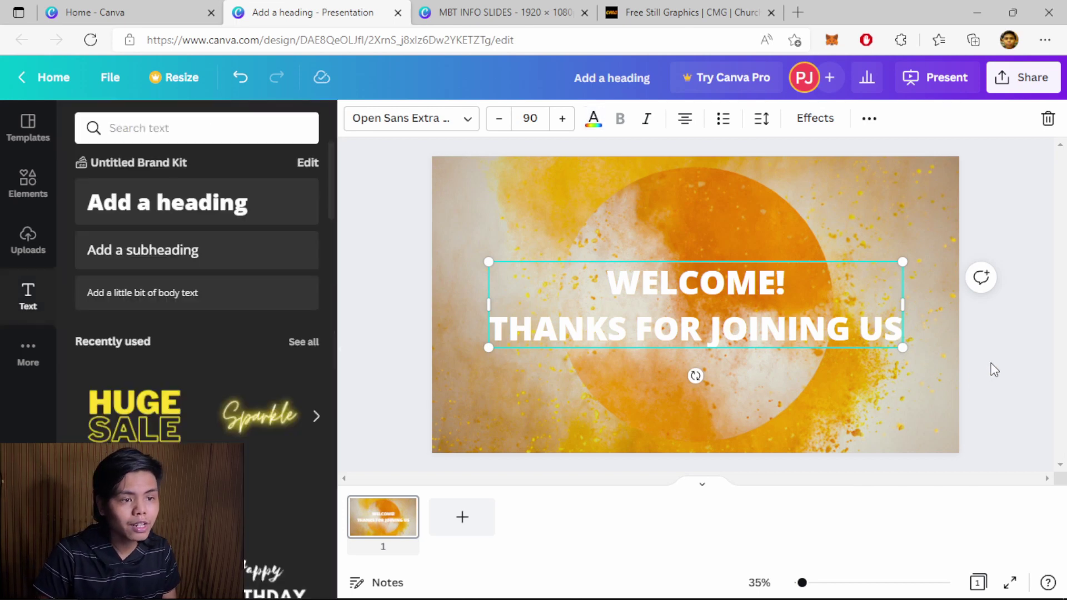
Step: Darken the background image by setting its contrast to -46 and its brightness to -34
left_click(550, 221)
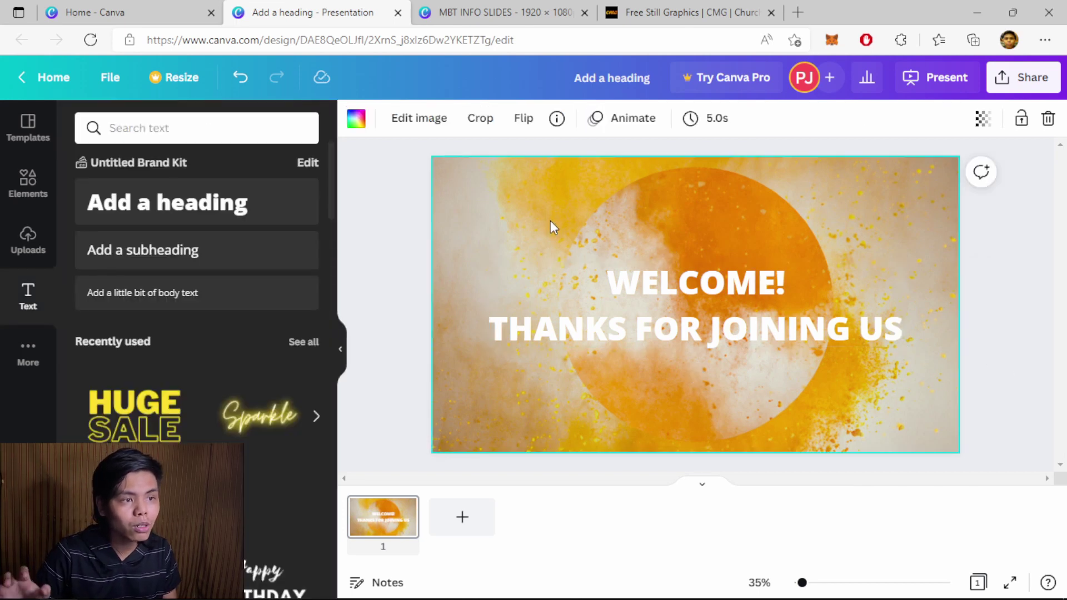
left_click(440, 126)
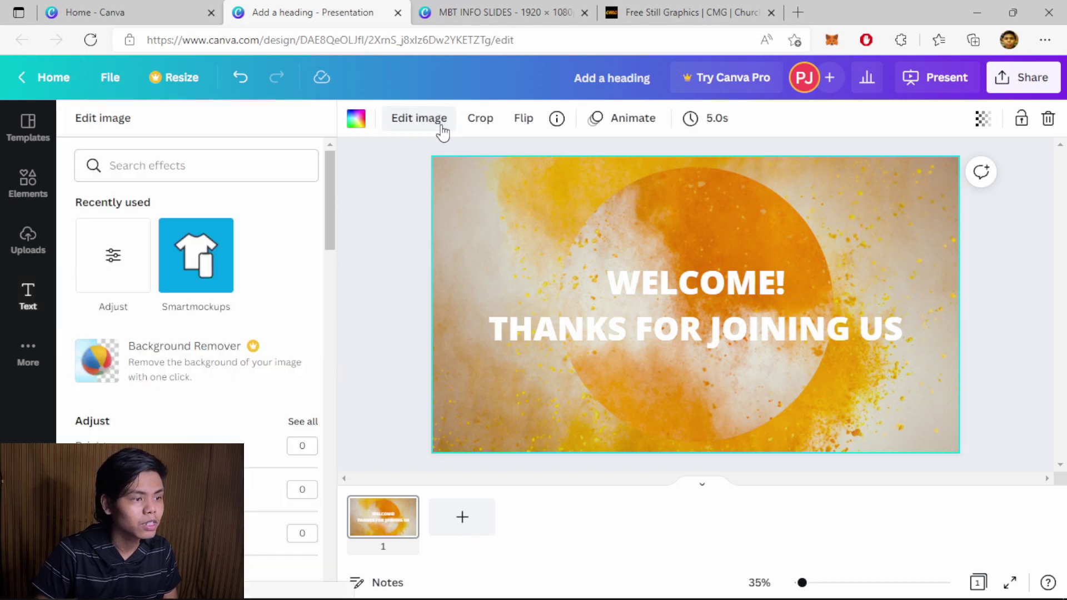
scroll(278, 311, "down", 3)
left_click_drag(197, 305, 129, 320)
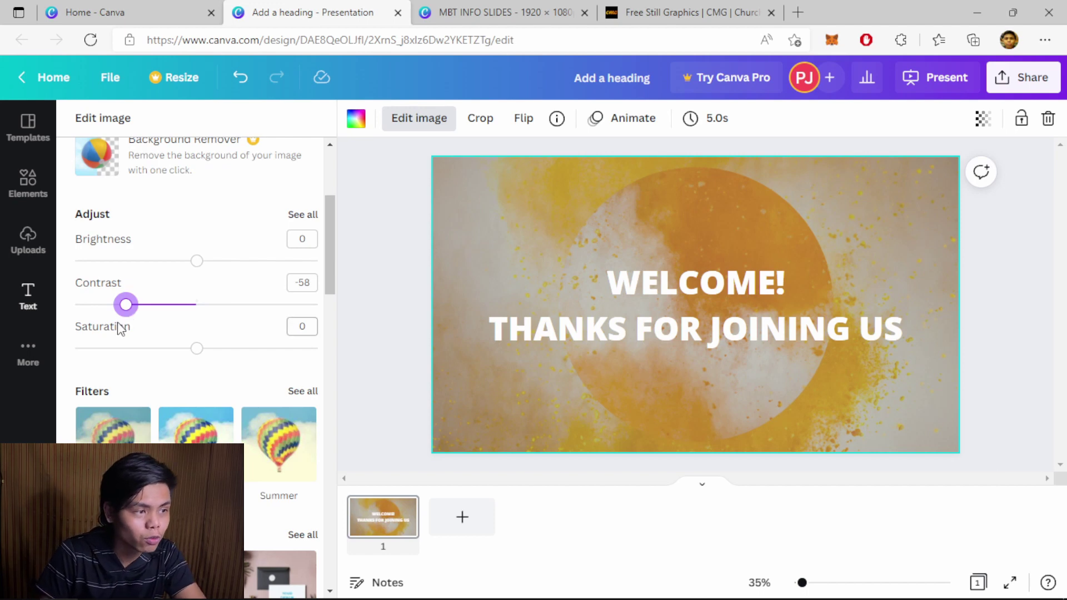
left_click_drag(124, 314, 143, 314)
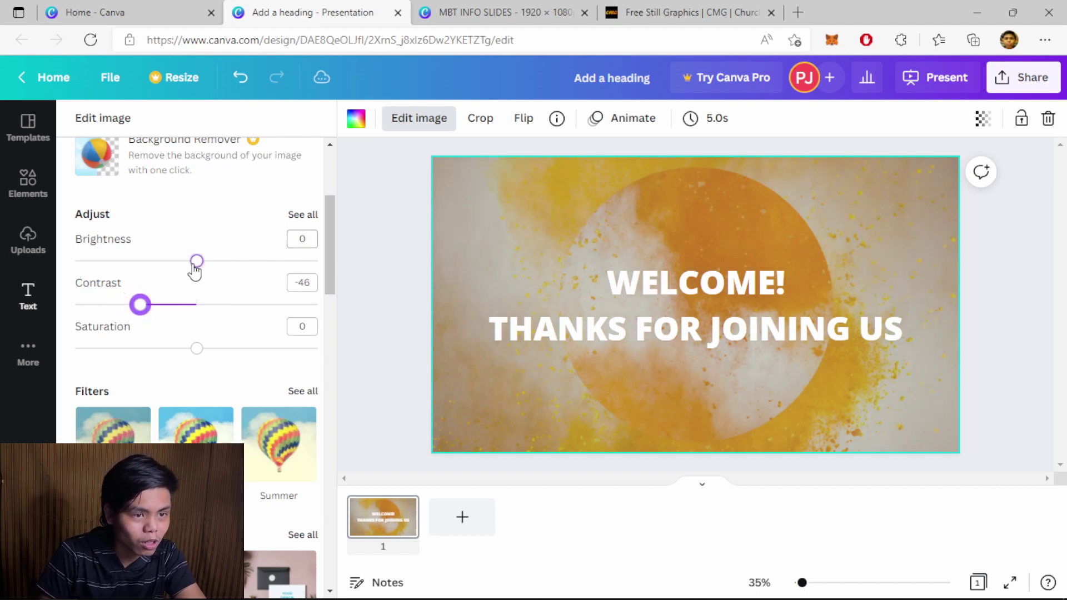
left_click_drag(195, 261, 137, 259)
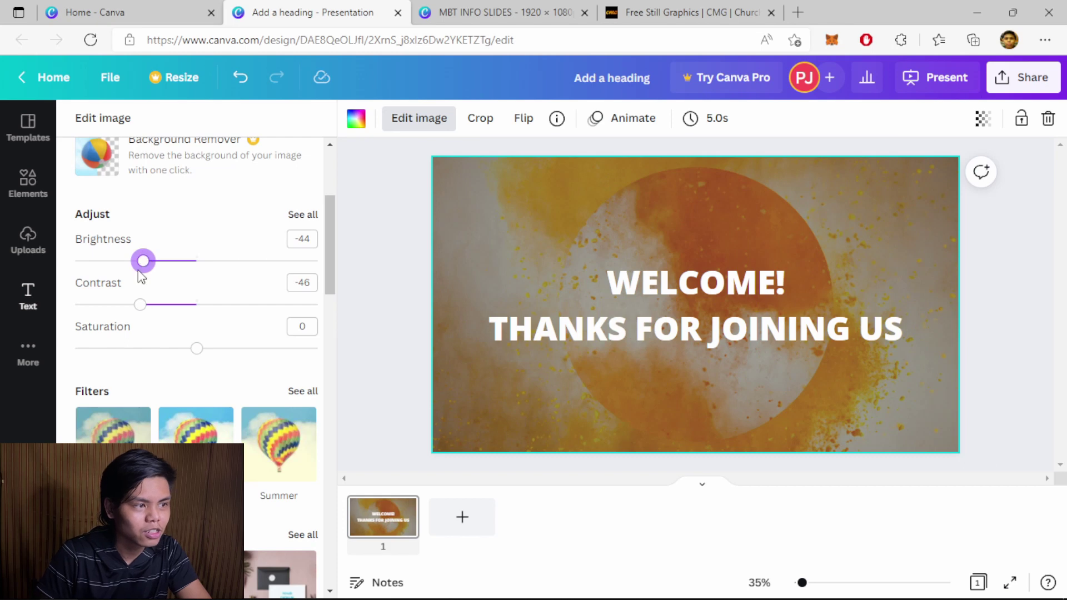
left_click_drag(143, 272, 158, 275)
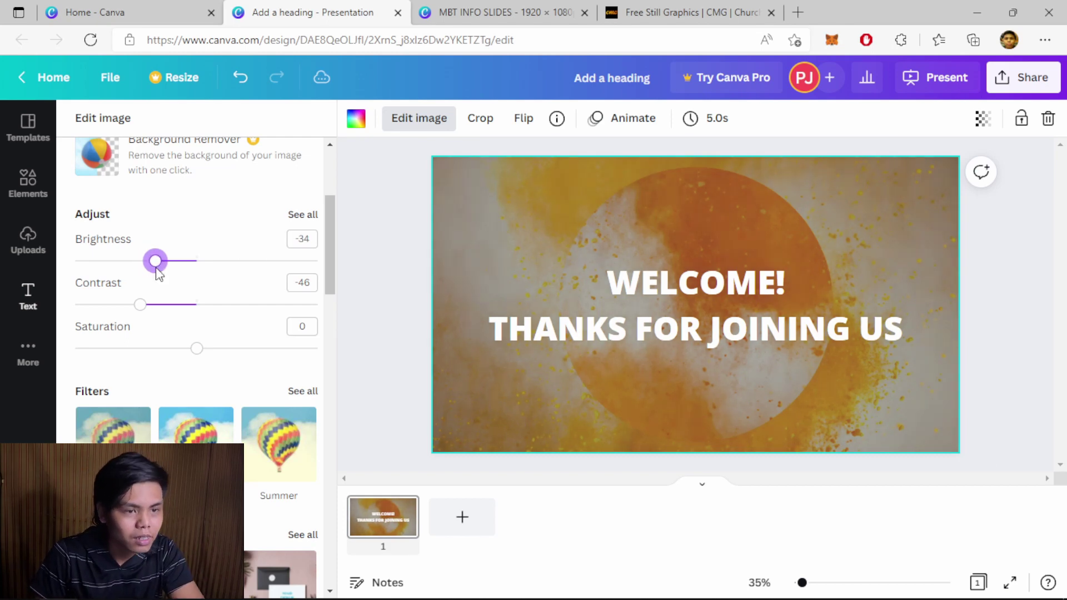
left_click(364, 300)
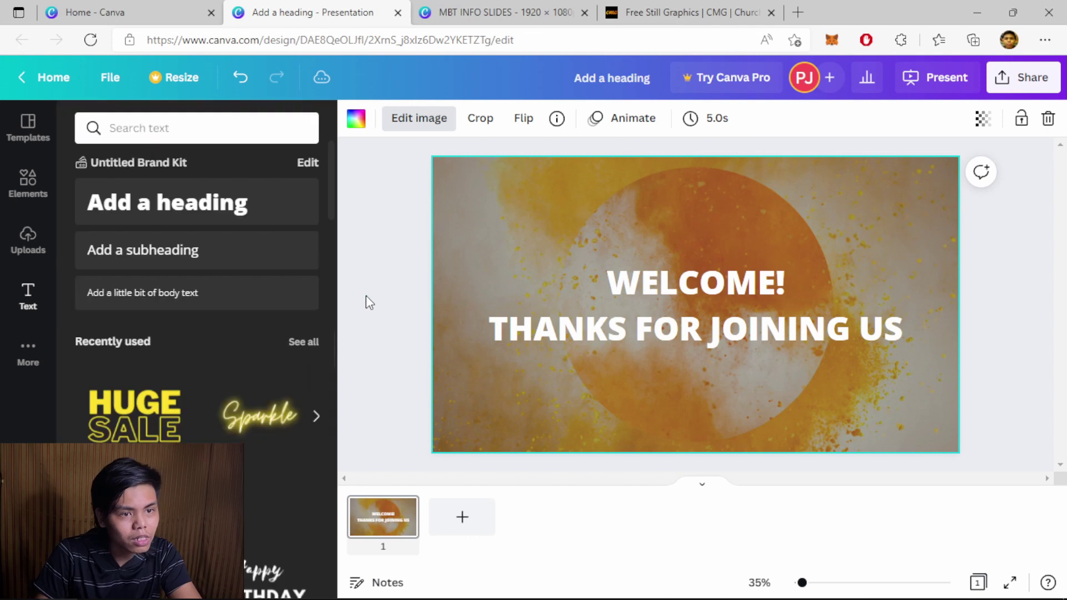
Step: Change the welcome heading's font to Bernoru Ultra and center the three-line text on the page again
left_click(736, 305)
left_click(421, 122)
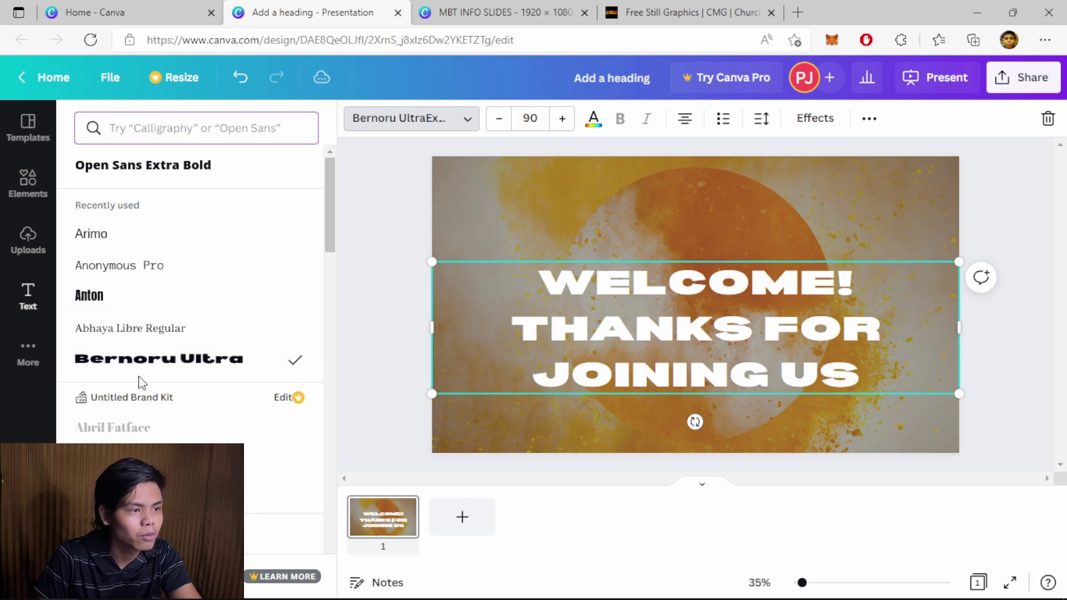
left_click_drag(765, 333, 759, 312)
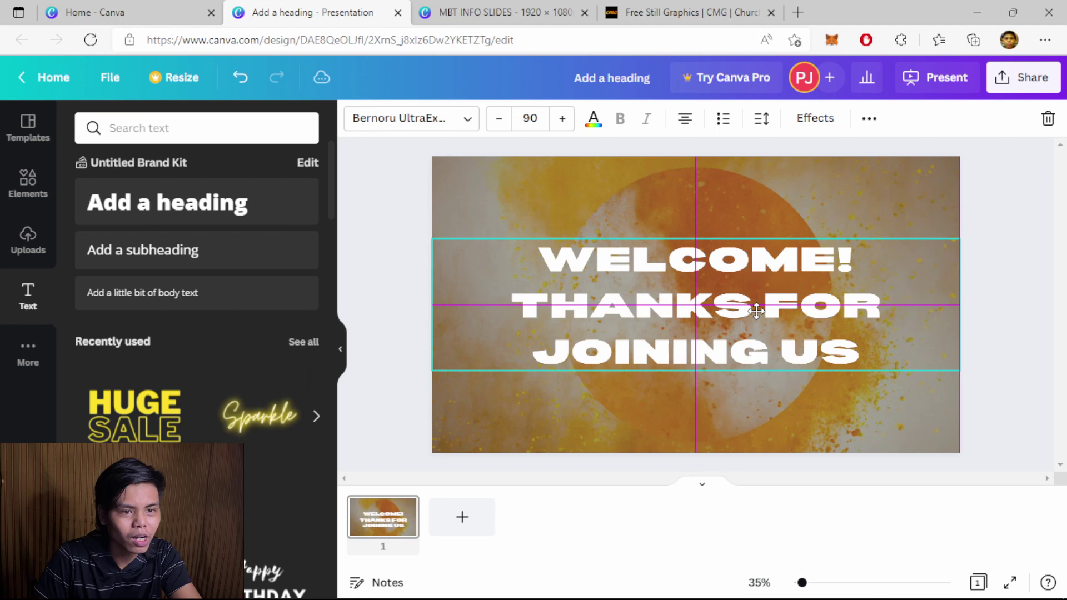
left_click(992, 345)
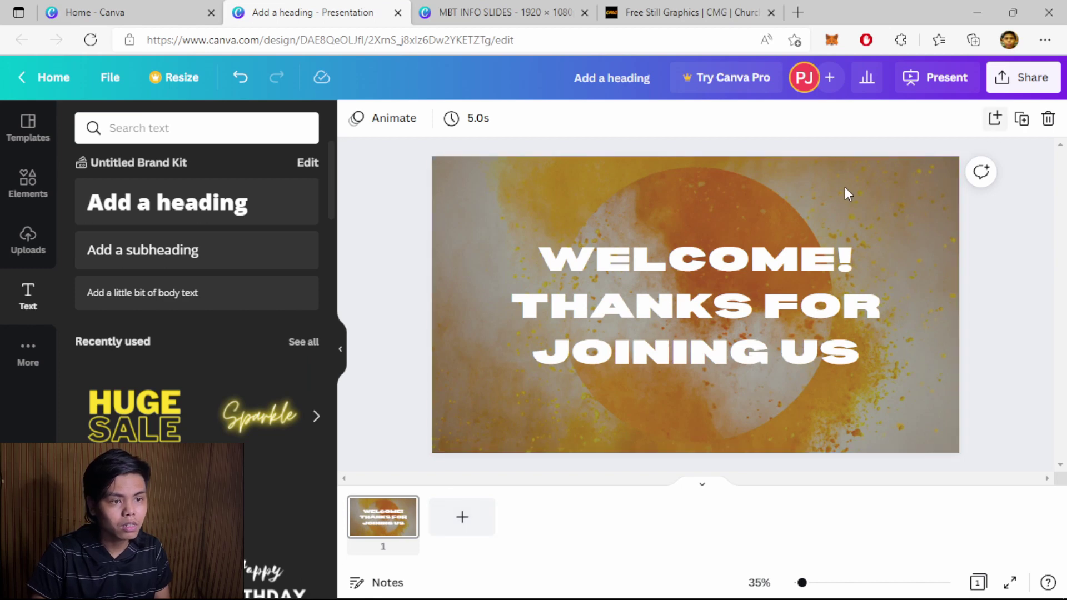
Step: Duplicate the finished welcome page to create a second page
left_click(779, 296)
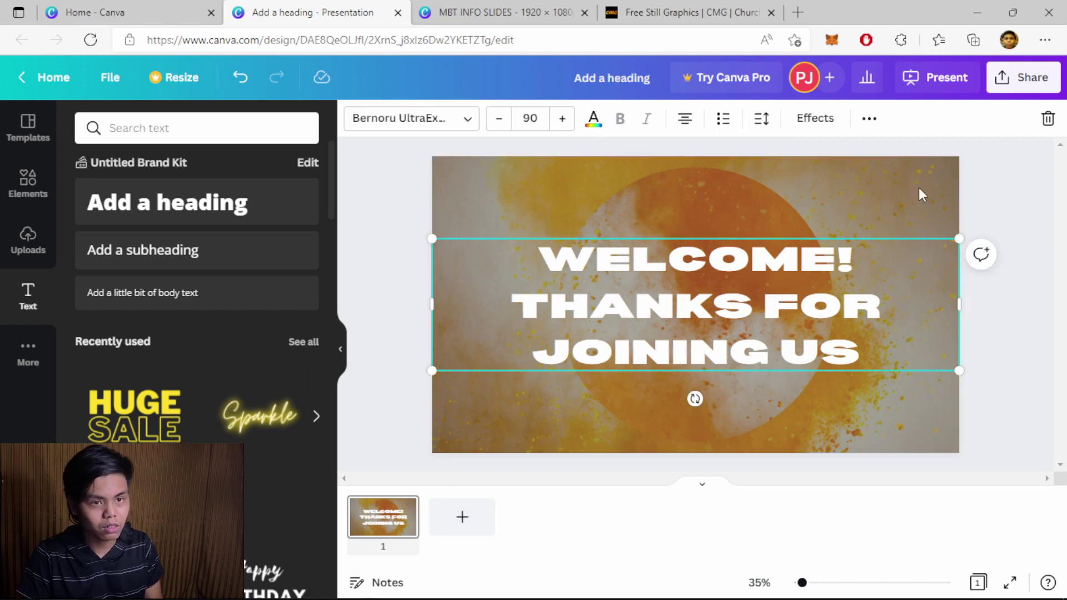
left_click(372, 444)
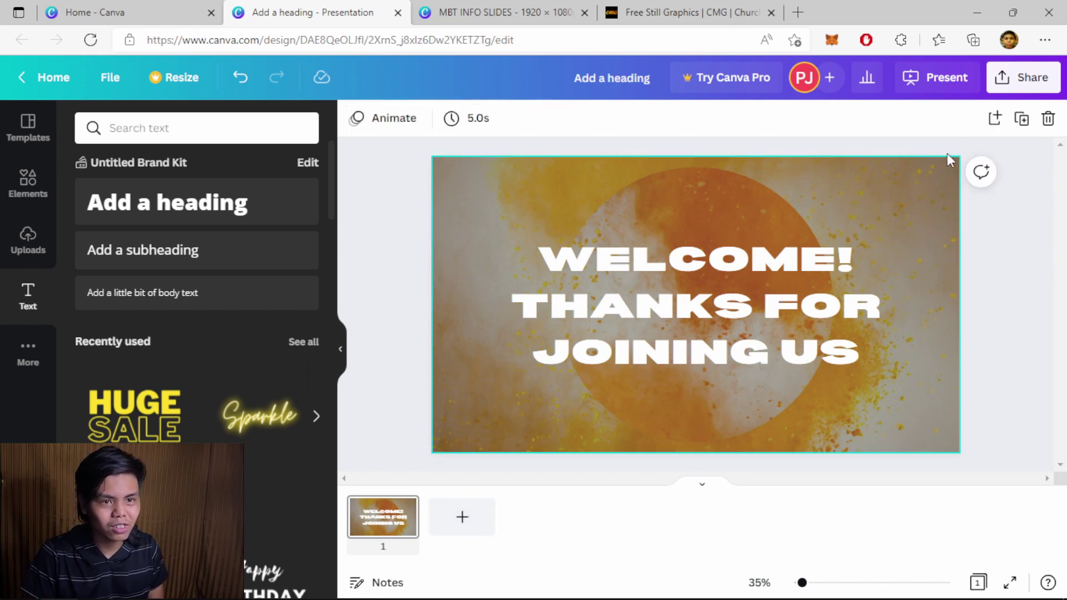
left_click(1019, 120)
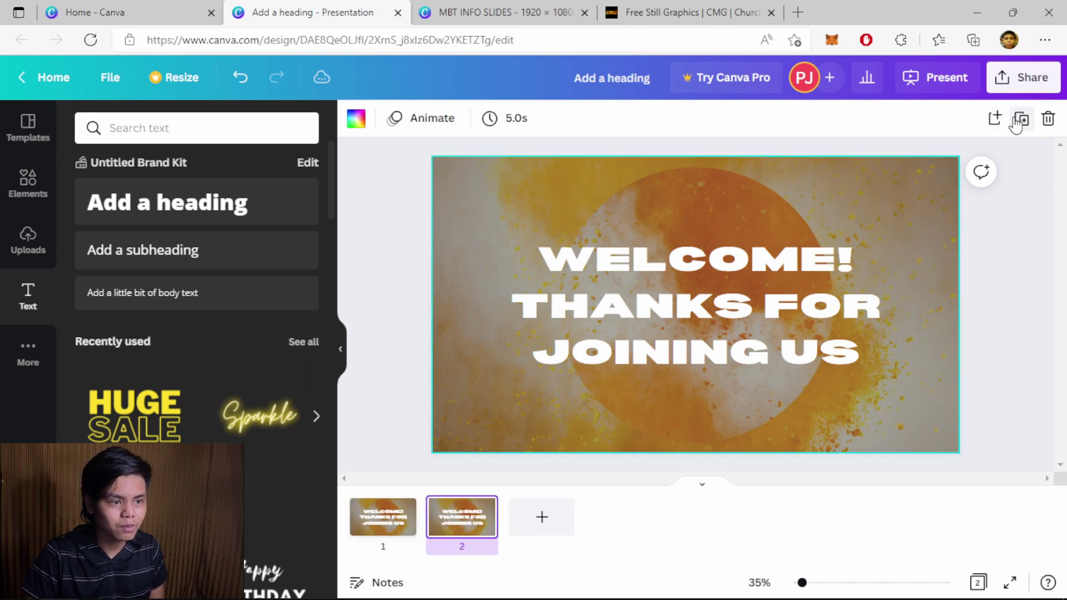
Step: On page 2, shrink the welcome heading to about size 65.2 and place it horizontally centered near the page's lower edge
left_click(660, 340)
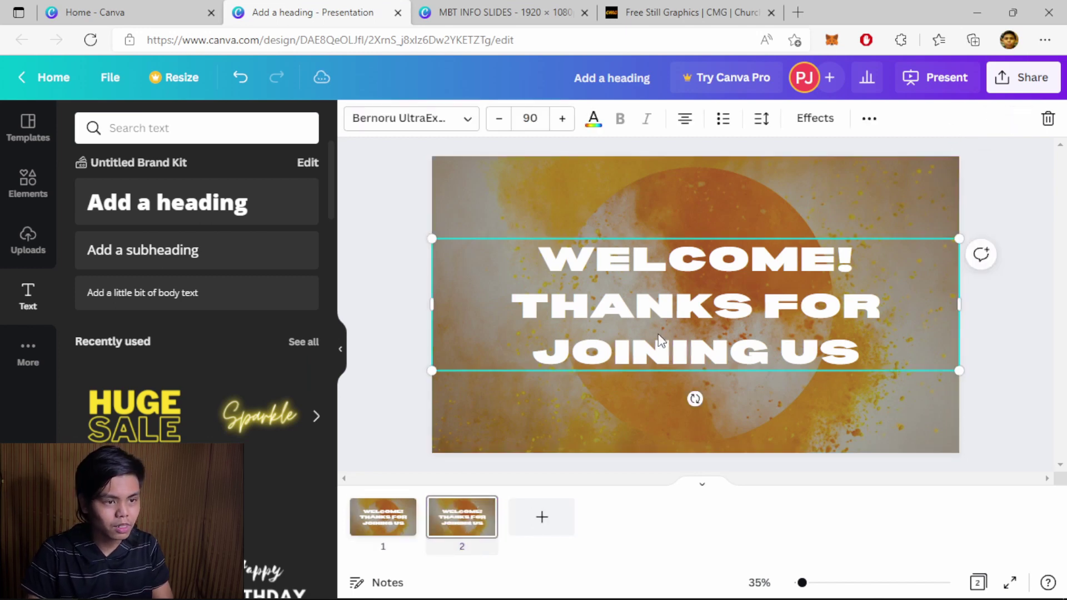
key("Delete")
key("ctrl+z")
left_click_drag(666, 322, 657, 386)
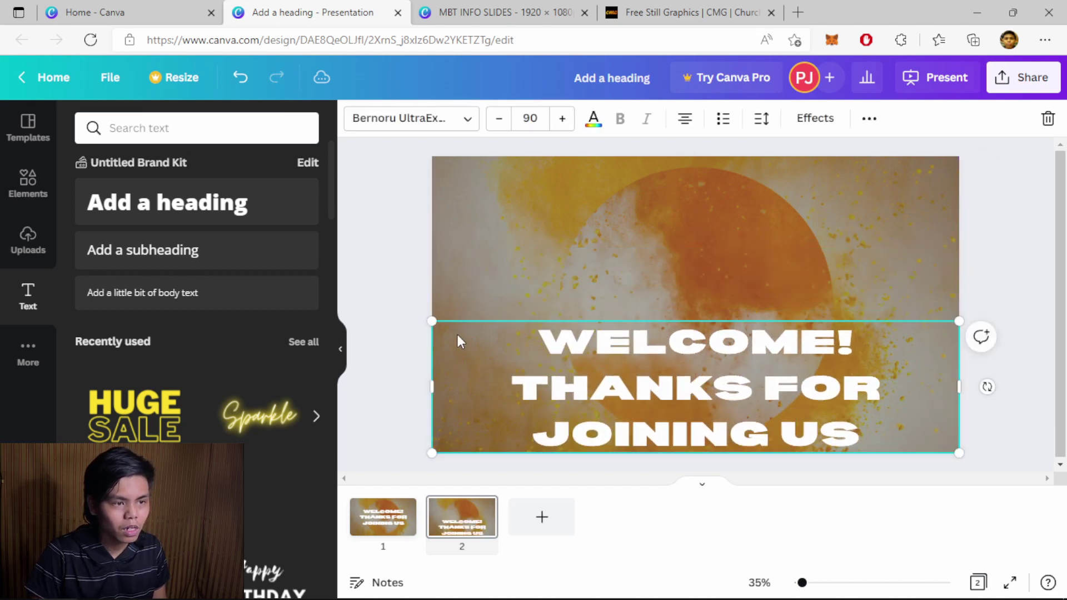
left_click_drag(435, 319, 578, 359)
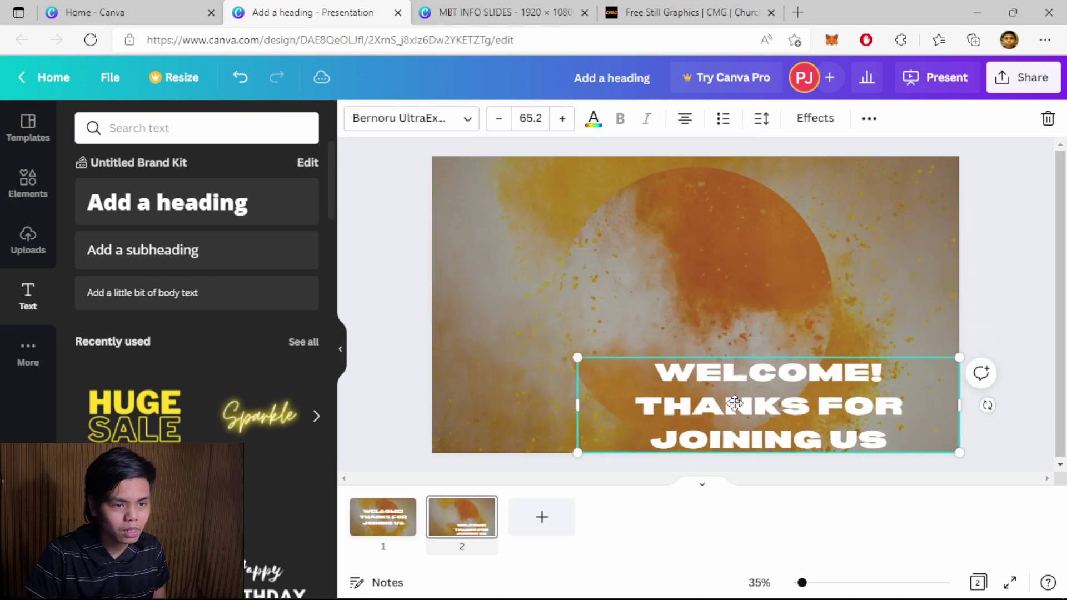
left_click_drag(767, 407, 692, 394)
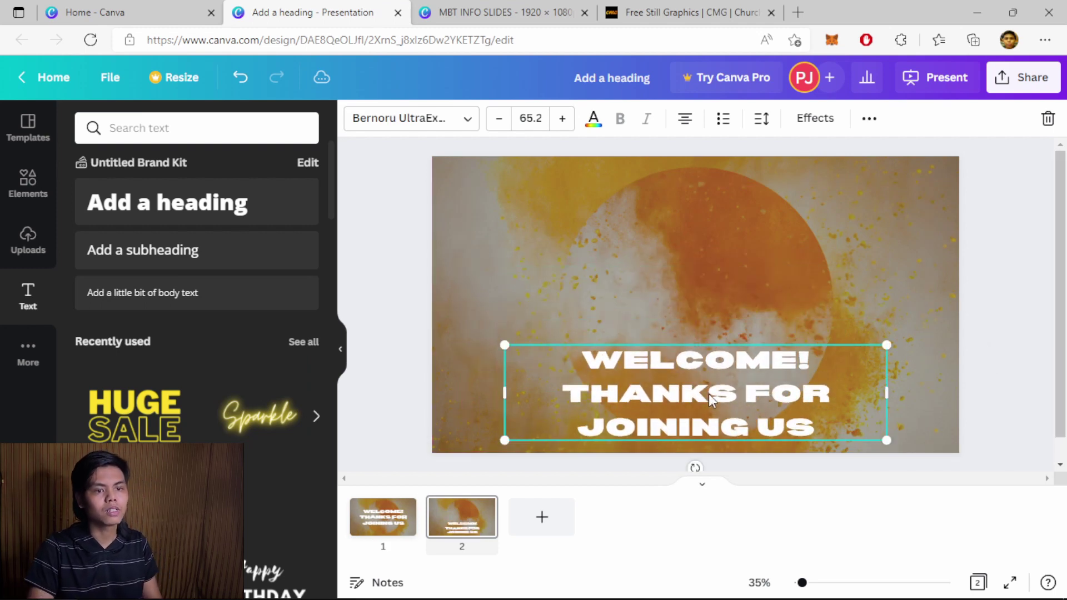
left_click(1018, 408)
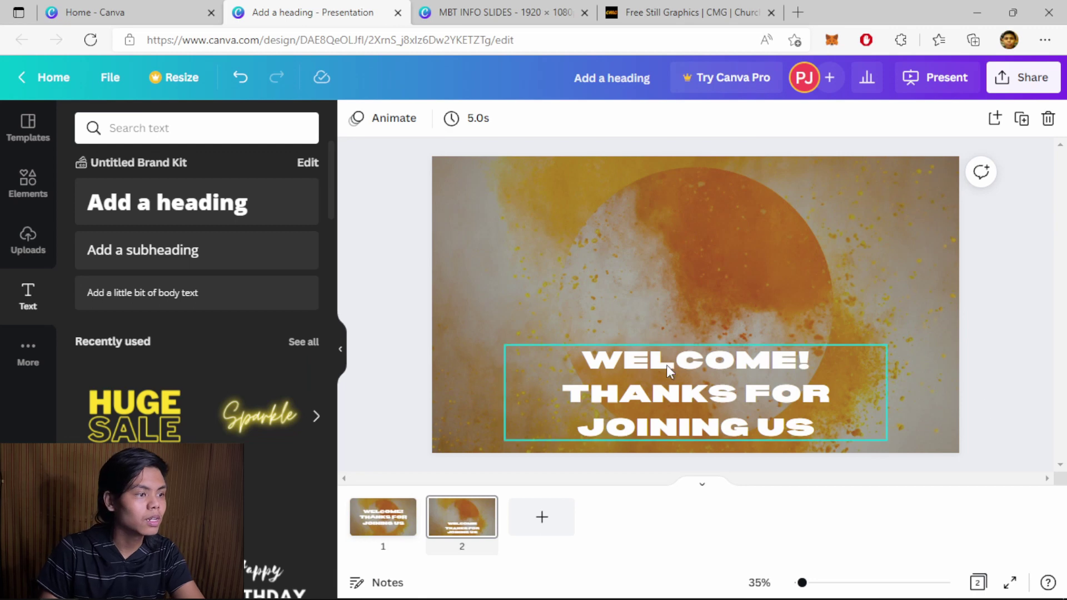
Step: Add the slanted brush-stroke frame from the Frames elements to page 2, centered above the welcome heading
left_click(25, 186)
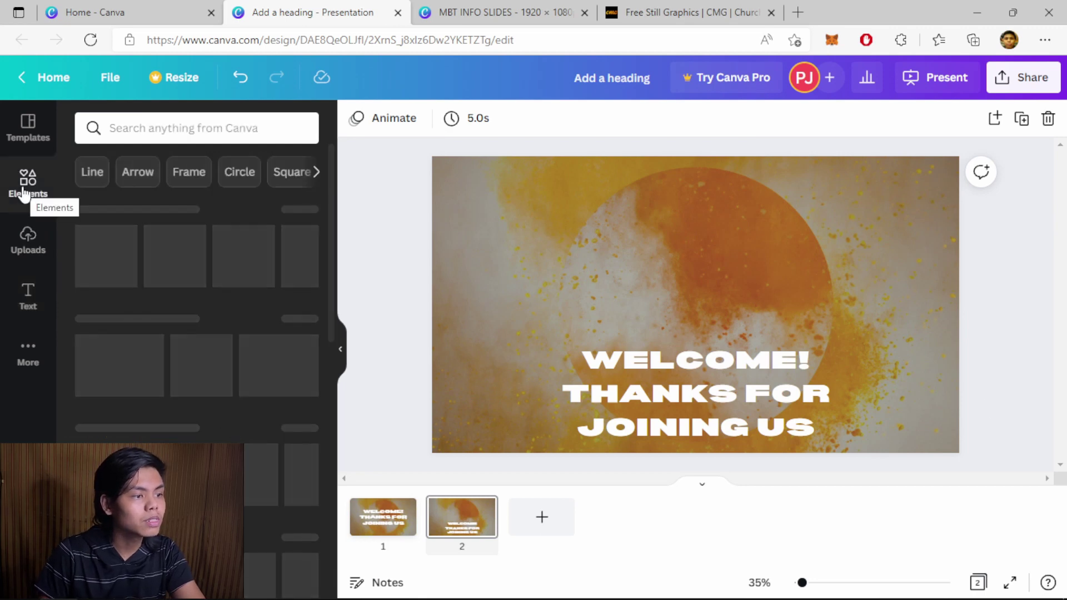
scroll(161, 308, "down", 2)
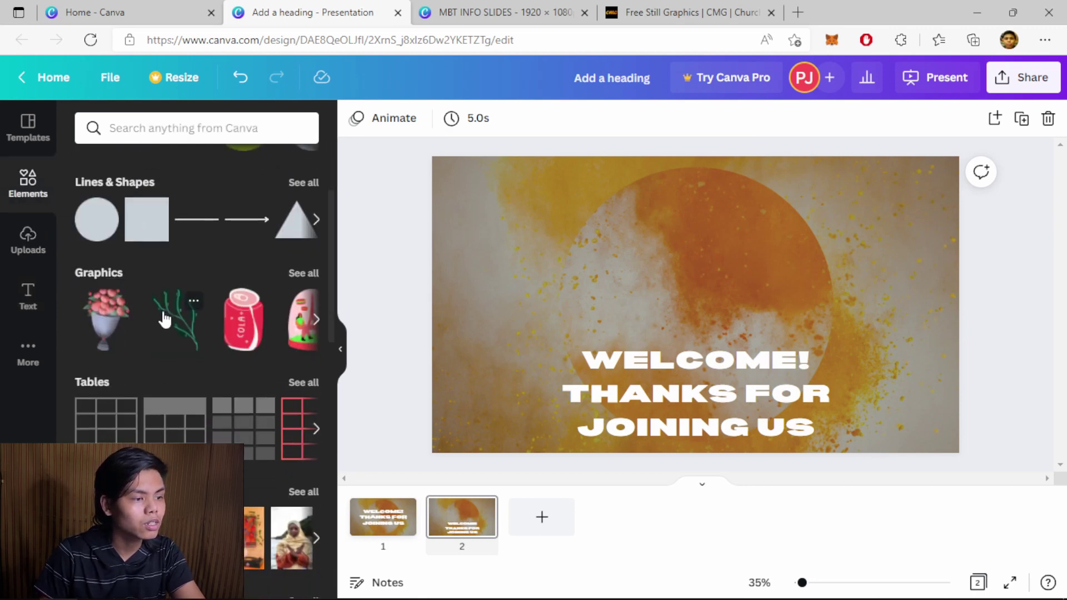
scroll(164, 318, "up", 2)
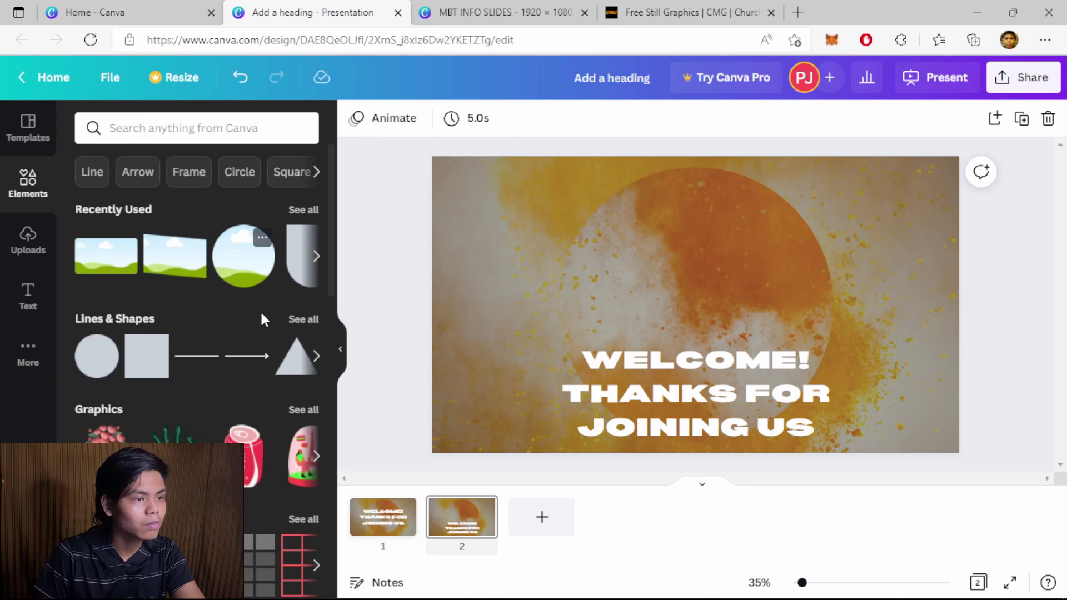
scroll(251, 387, "down", 10)
scroll(251, 386, "down", 2)
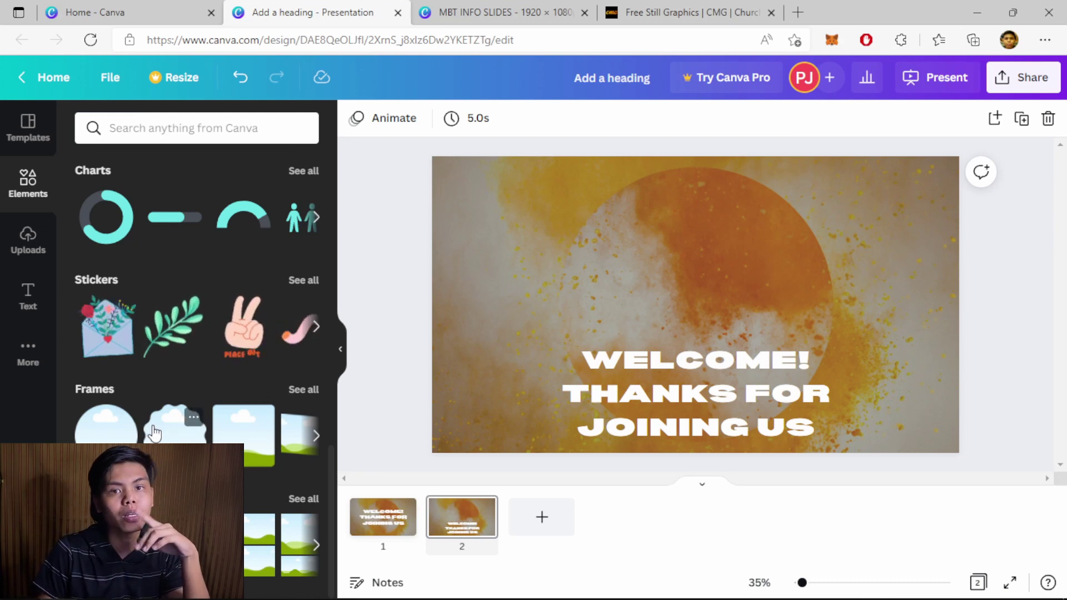
left_click(304, 390)
scroll(219, 333, "down", 2)
scroll(218, 353, "down", 5)
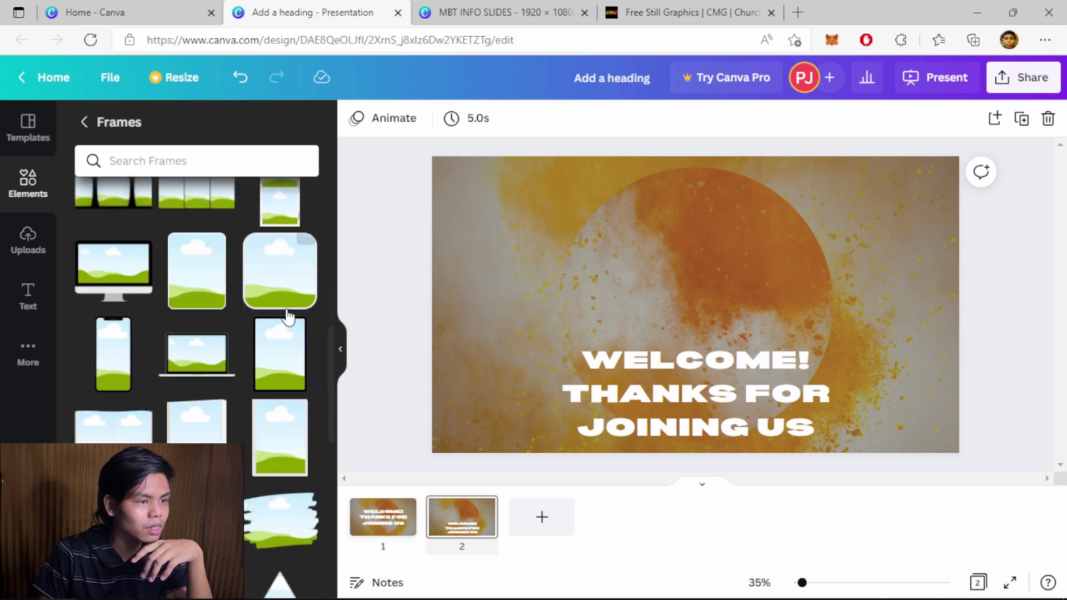
scroll(313, 328, "down", 3)
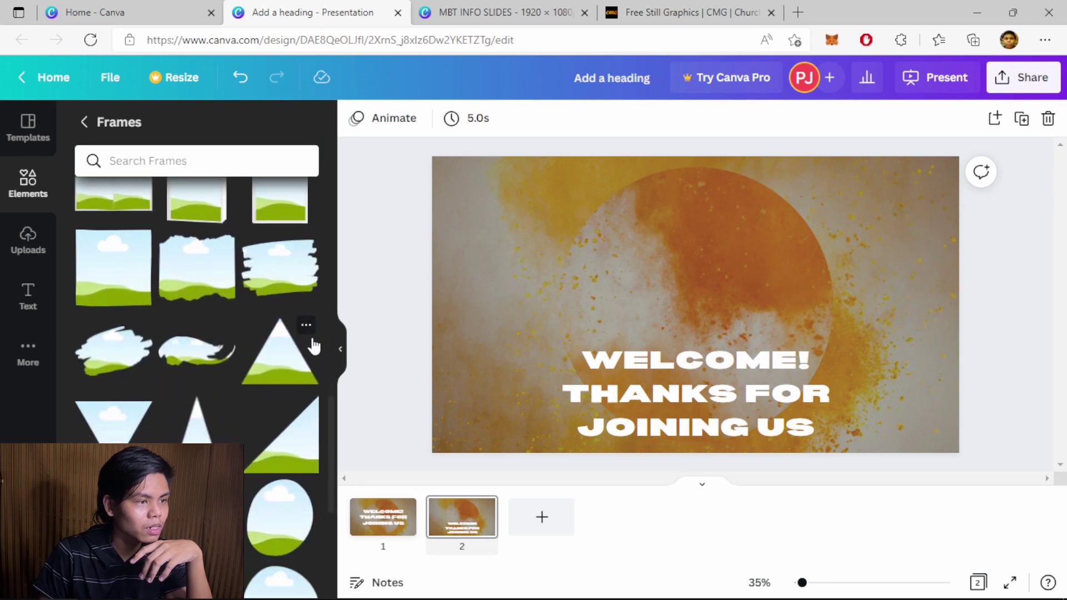
mouse_move(108, 368)
left_mouse_down()
mouse_move(595, 277)
mouse_move(595, 242)
mouse_move(679, 278)
mouse_move(698, 262)
left_mouse_up()
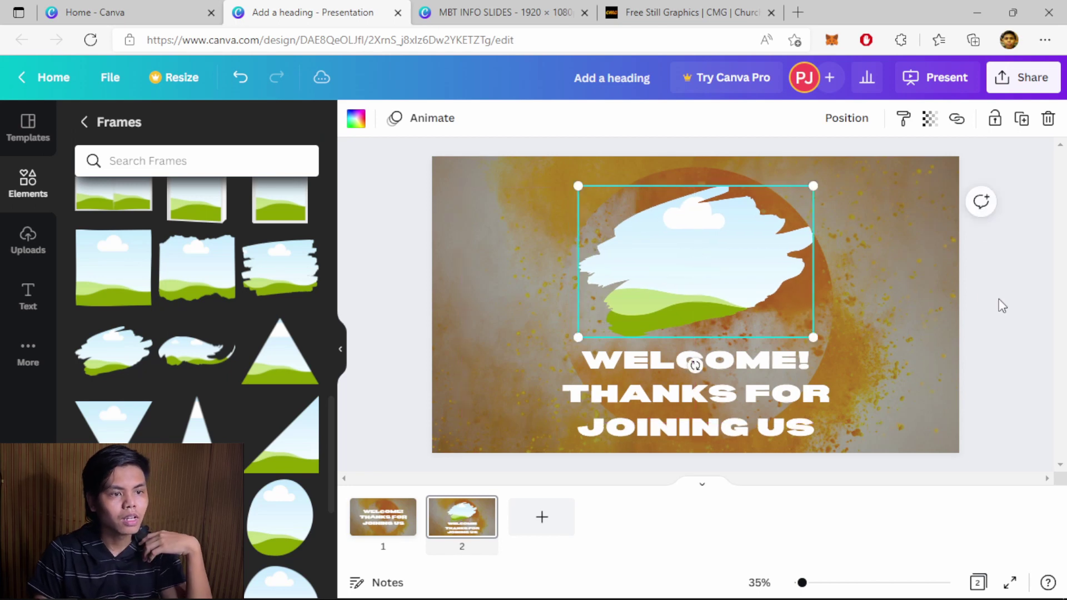
key("Escape")
Step: Fill the brush-stroke frame with the uploaded black-and-white photo of the church worship band
left_click(28, 255)
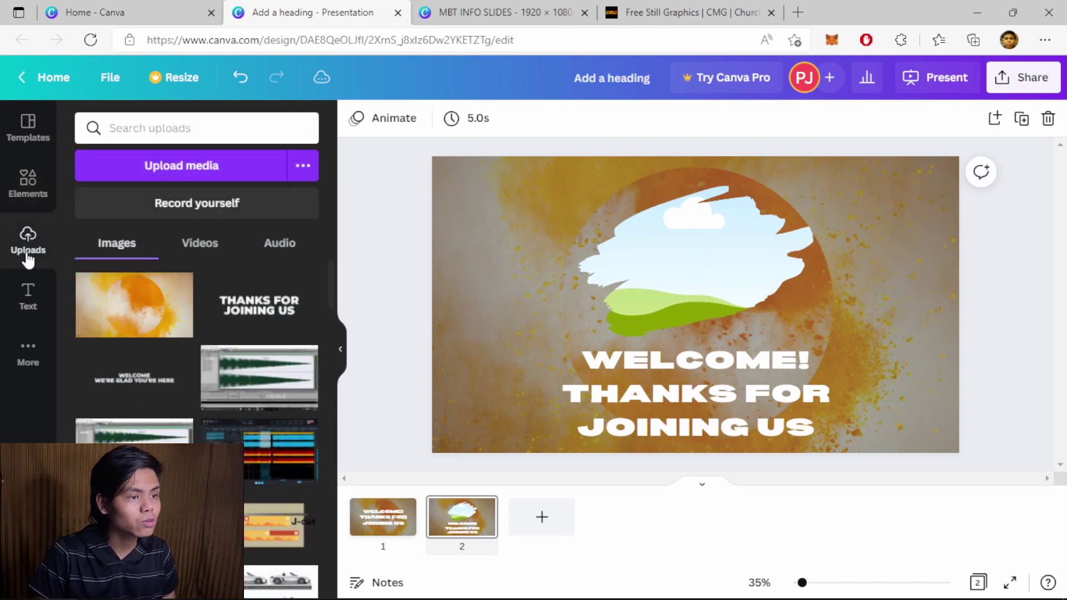
scroll(202, 350, "down", 10)
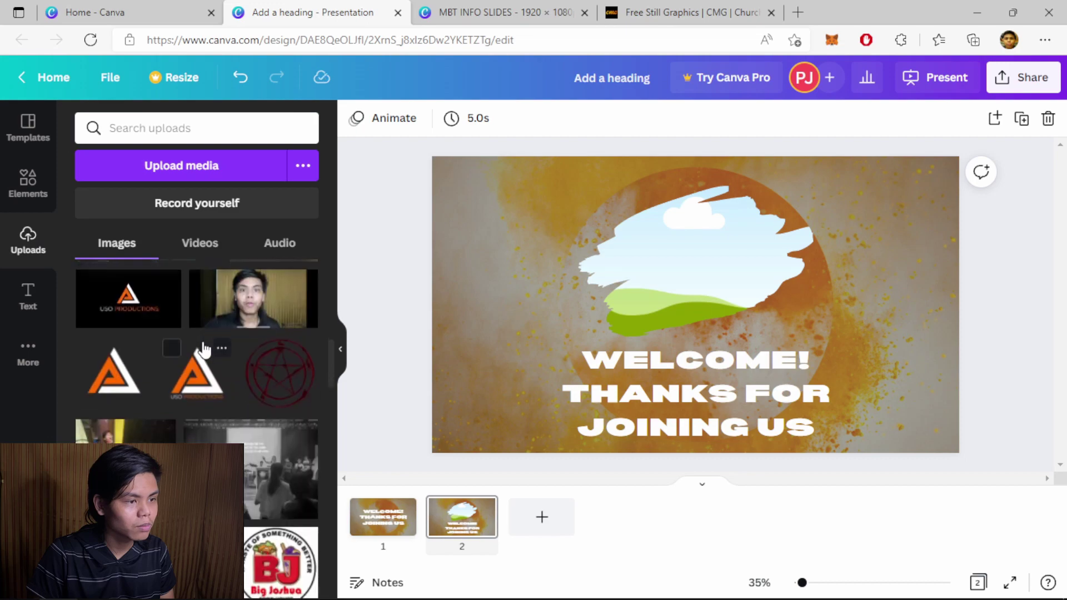
mouse_move(232, 348)
left_mouse_down()
mouse_move(632, 321)
mouse_move(633, 258)
left_mouse_up()
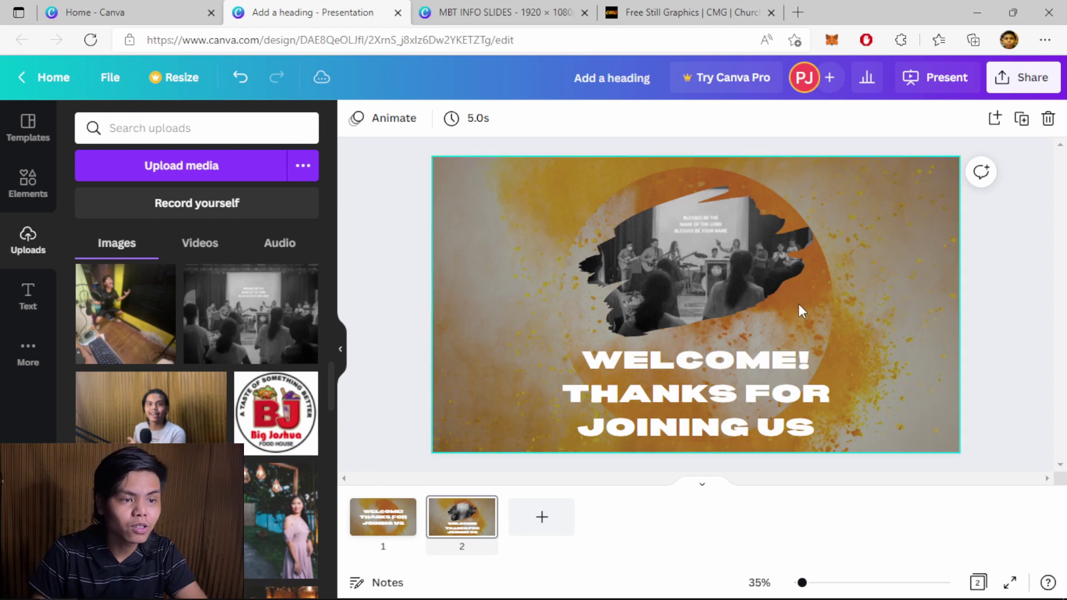
Step: Enlarge the brush-stroke photo frame to about 1,223 × 787 and move it to the left side of page 2, slightly past the page edge
right_click(702, 273)
left_click(592, 319)
left_click_drag(575, 342, 500, 393)
left_click(1023, 341)
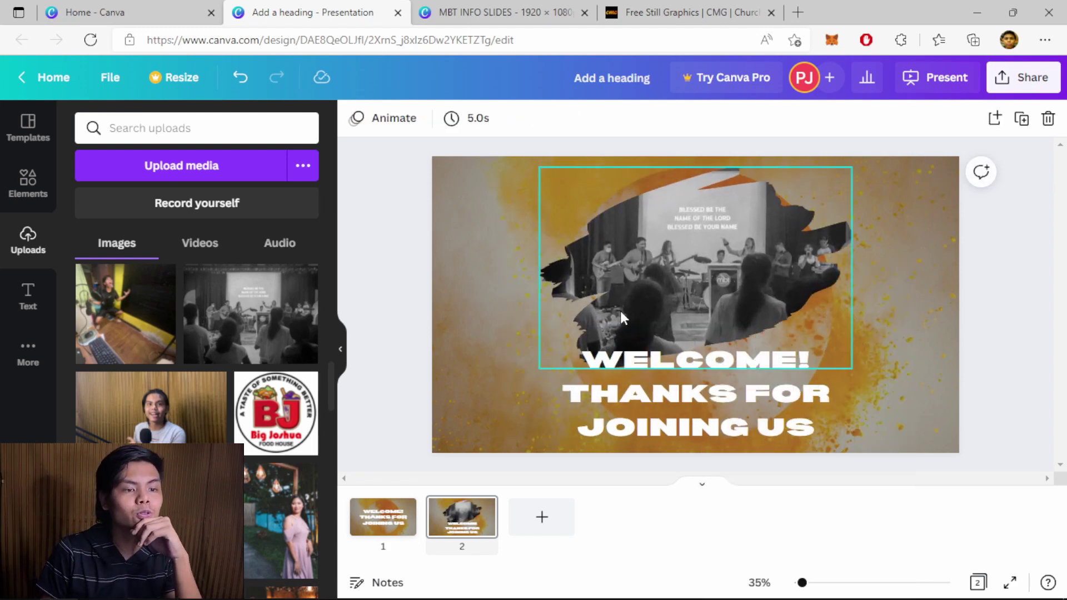
left_click_drag(620, 311, 520, 306)
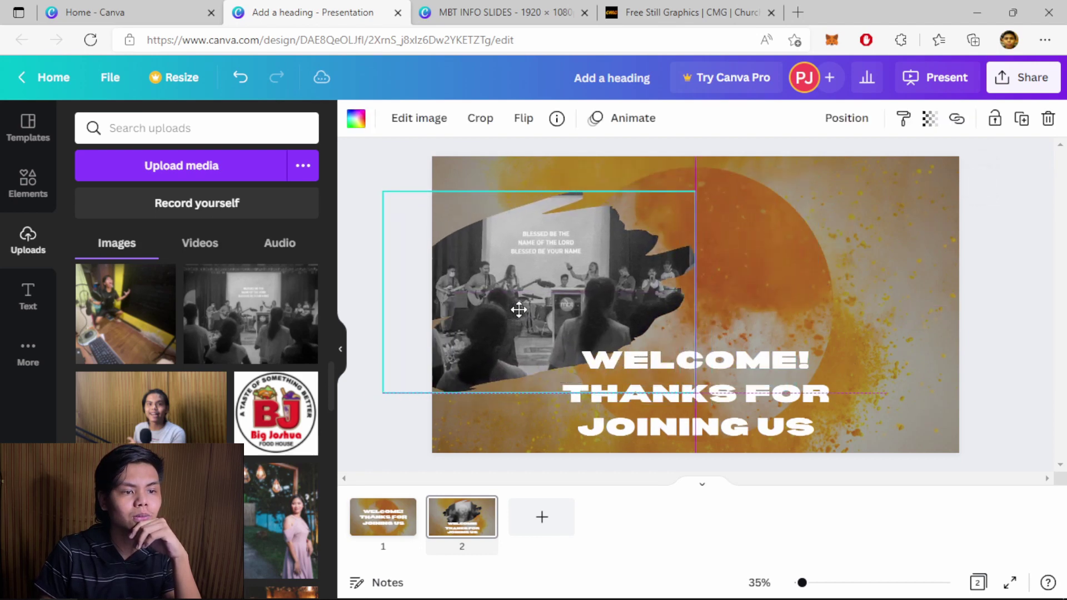
left_click_drag(694, 391, 767, 295)
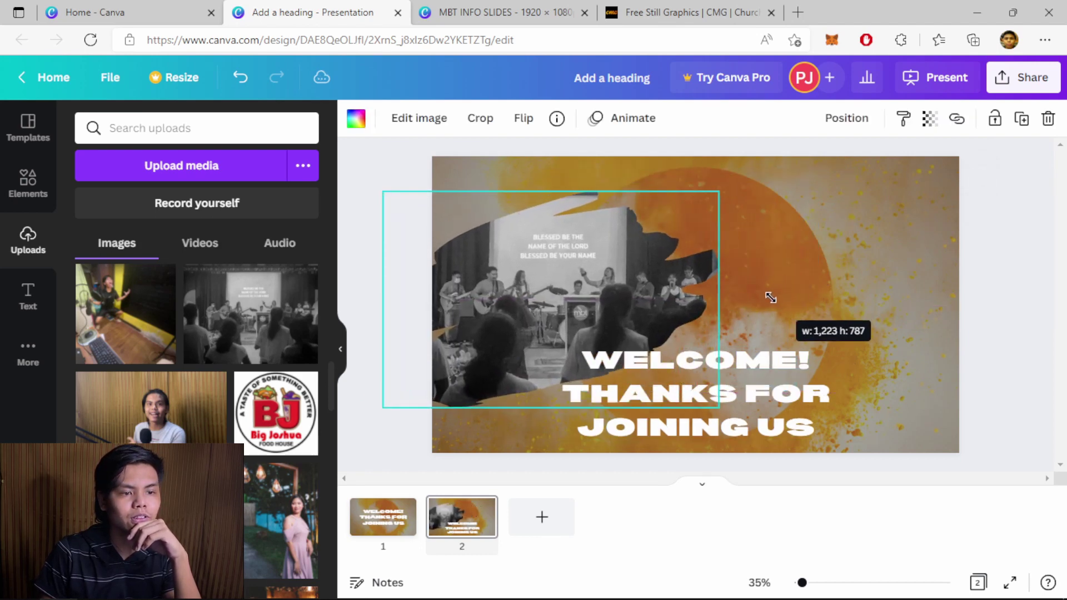
Step: Move the welcome heading on page 2 to the right side of the page, beside the photo at mid-height
left_click(751, 402)
left_click_drag(752, 402, 858, 312)
left_click(1003, 419)
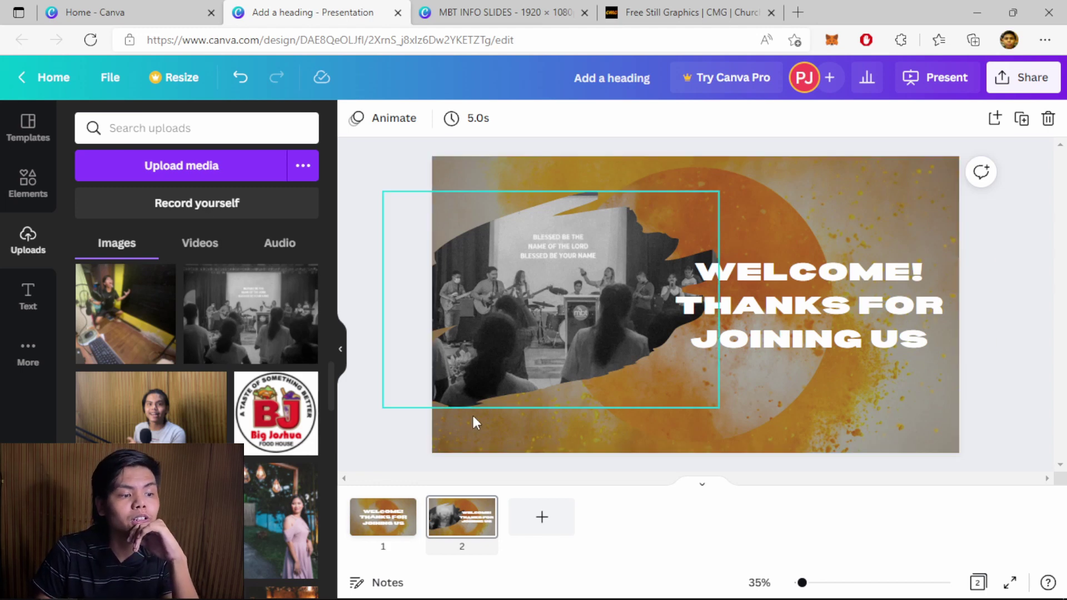
Step: Open the design's download settings and try selecting only page 2, only page 1, and all pages (1–2)
left_click(375, 533)
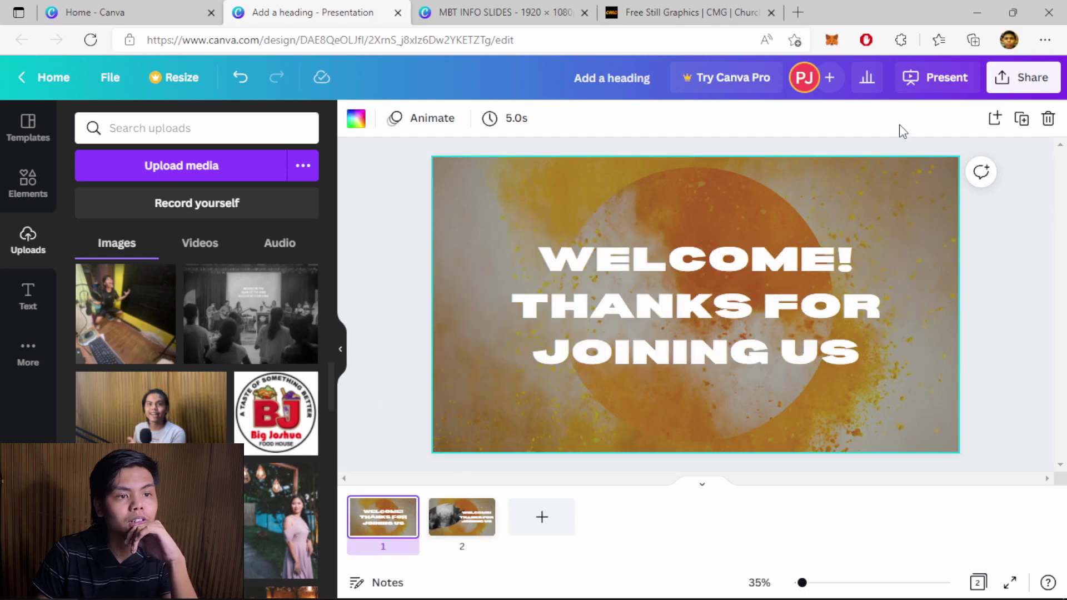
left_click(1026, 82)
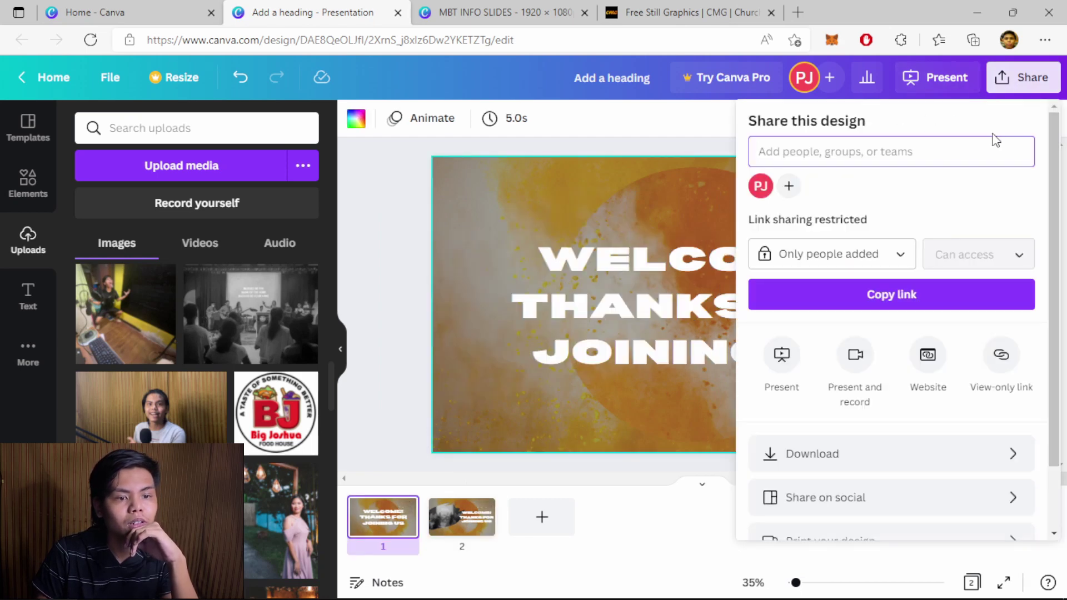
left_click(1012, 462)
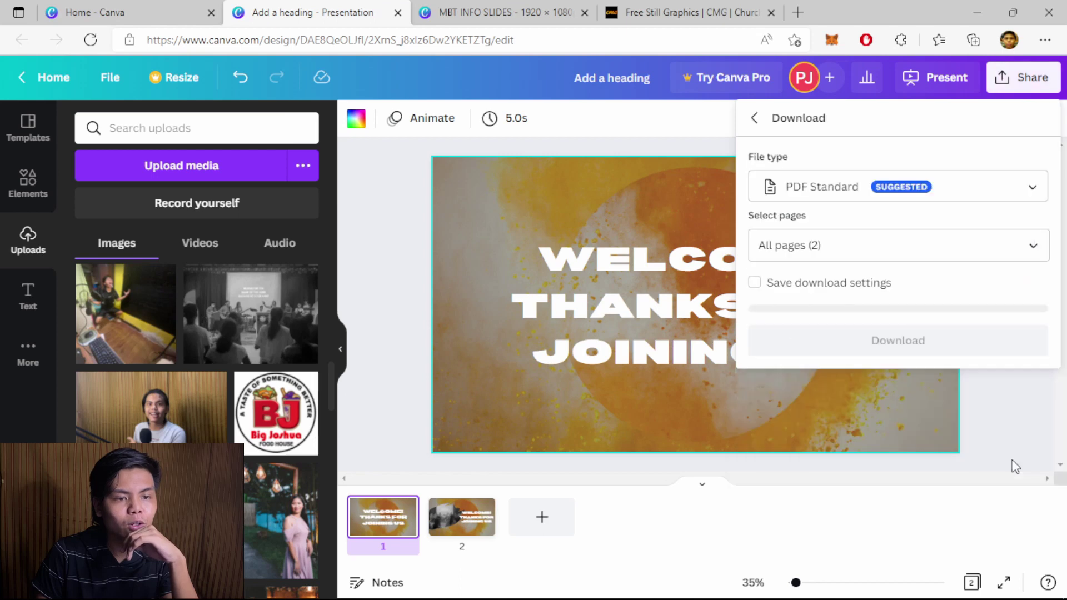
left_click(805, 255)
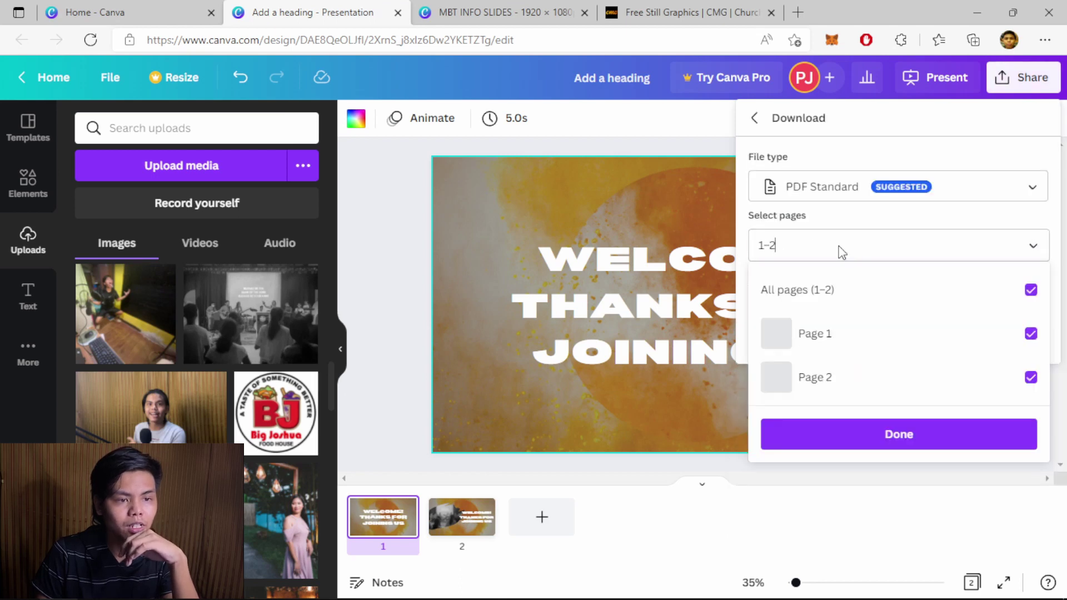
left_click(911, 338)
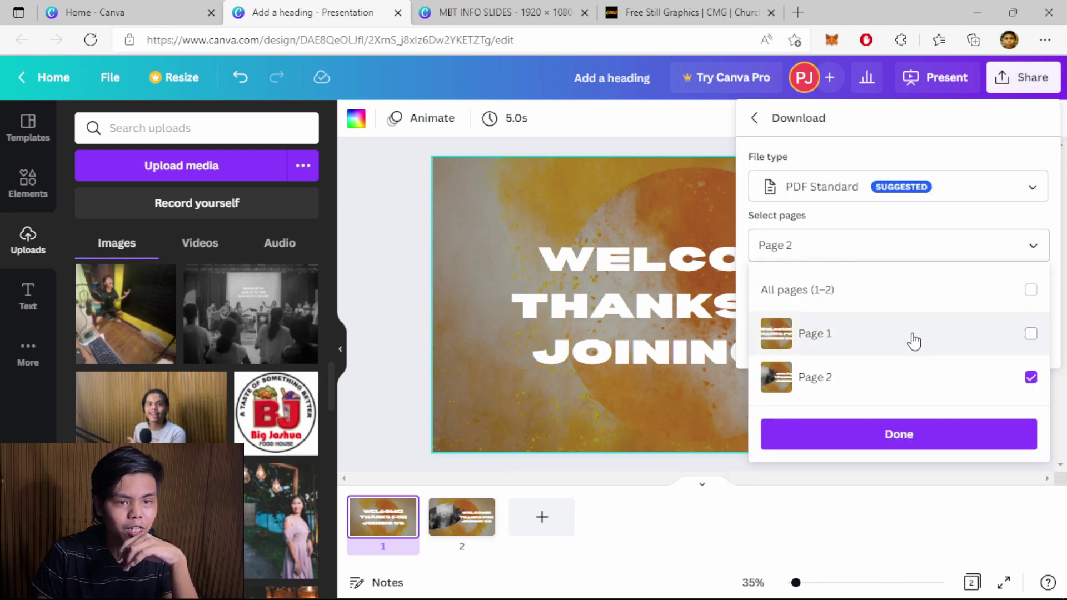
left_click(879, 339)
left_click(897, 383)
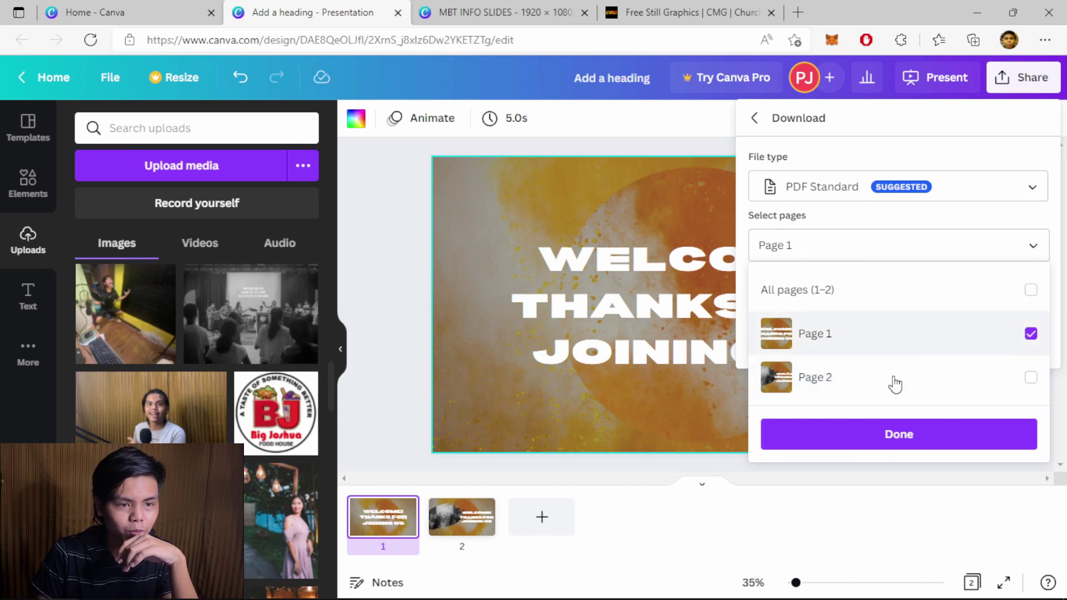
left_click(901, 288)
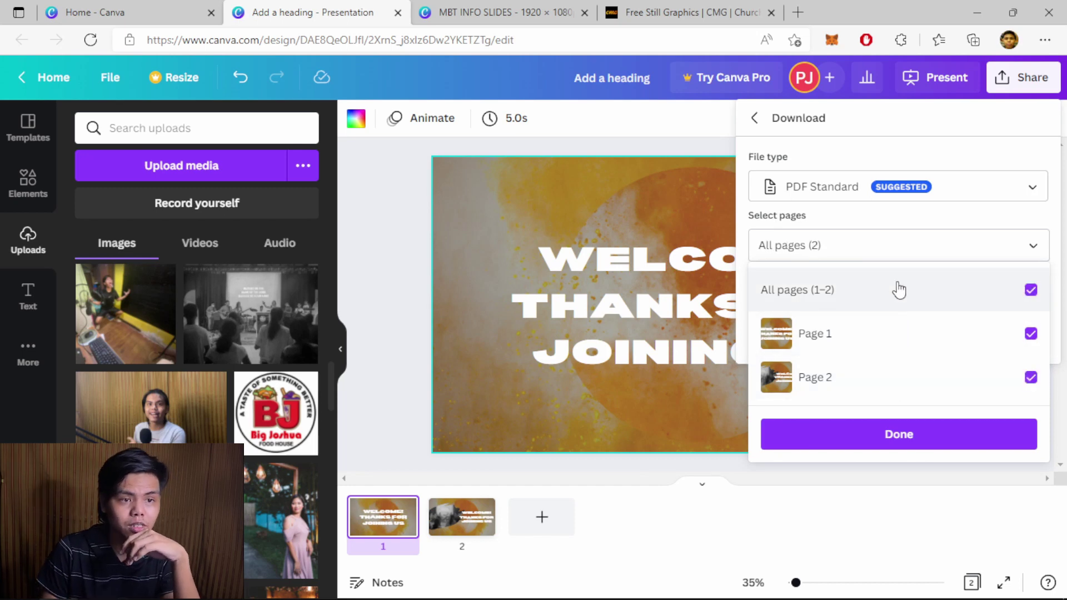
Step: Examine the file types offered for the download and leave the choice at PDF Standard
left_click(953, 189)
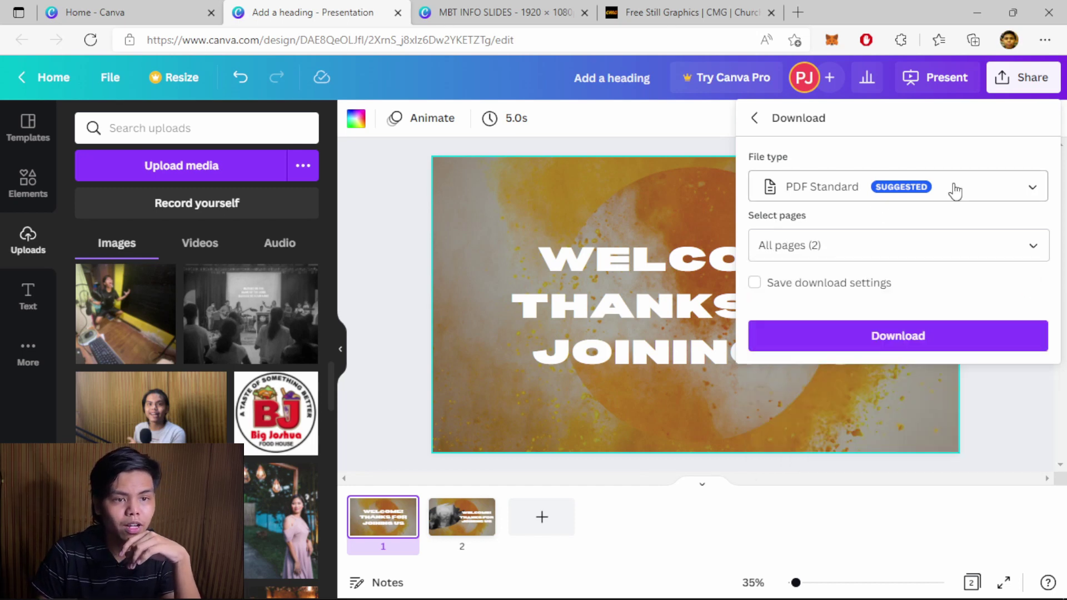
left_click(955, 191)
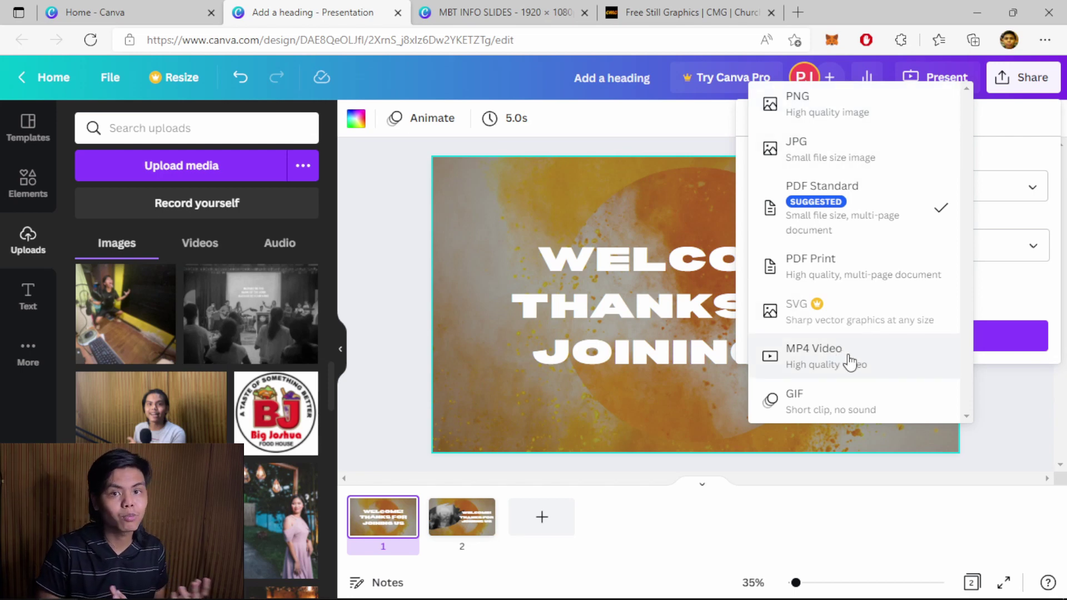
left_click(383, 281)
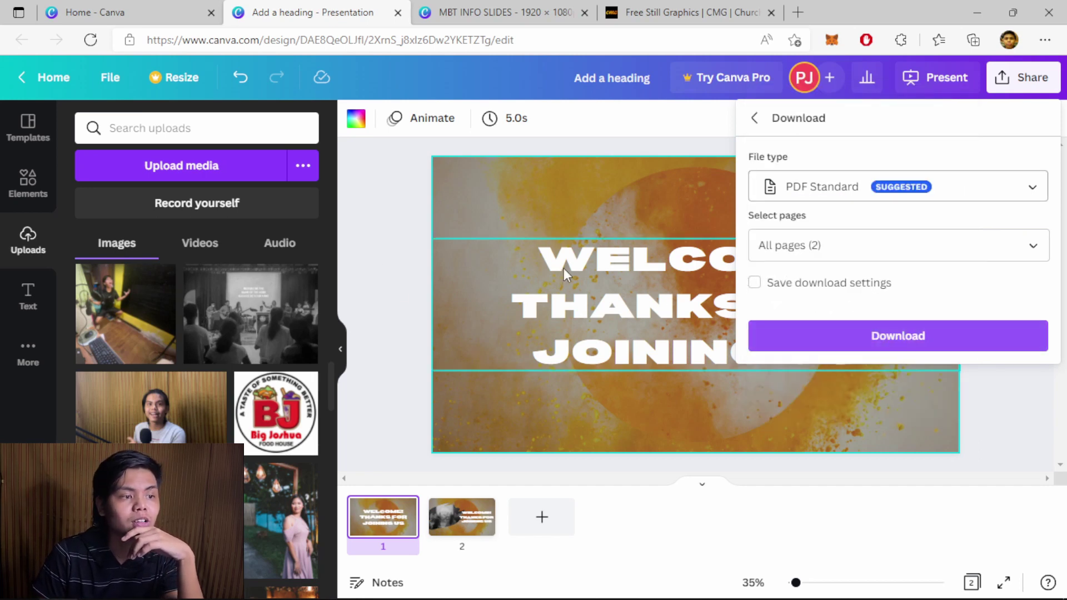
left_click(392, 222)
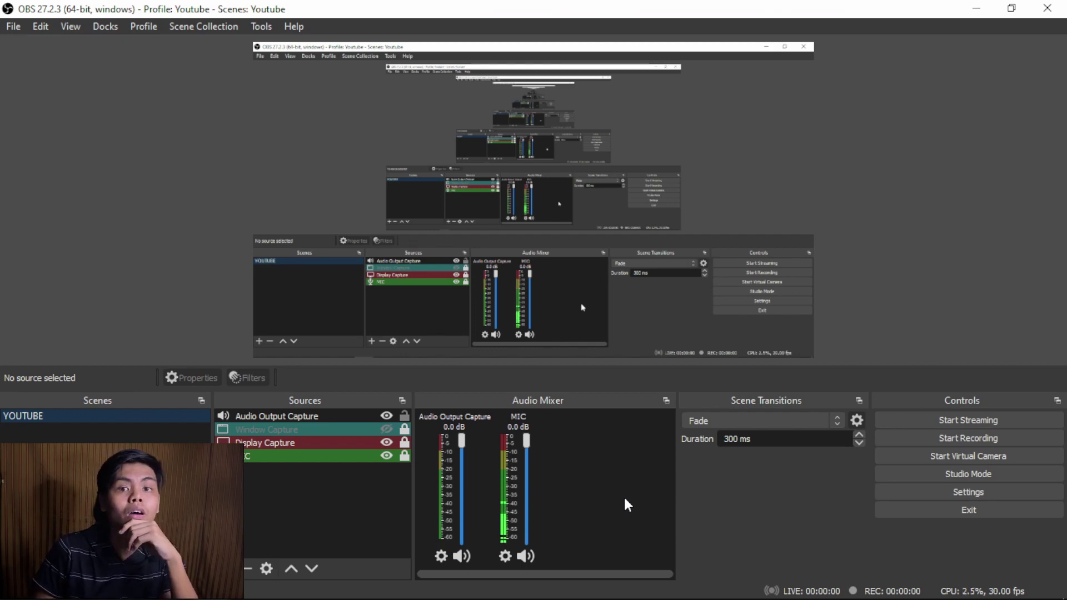
Step: Switch to OBS with the MBT scenes, view the OPENING scene, and make the Image source visible in the STILL scene
left_click(91, 431)
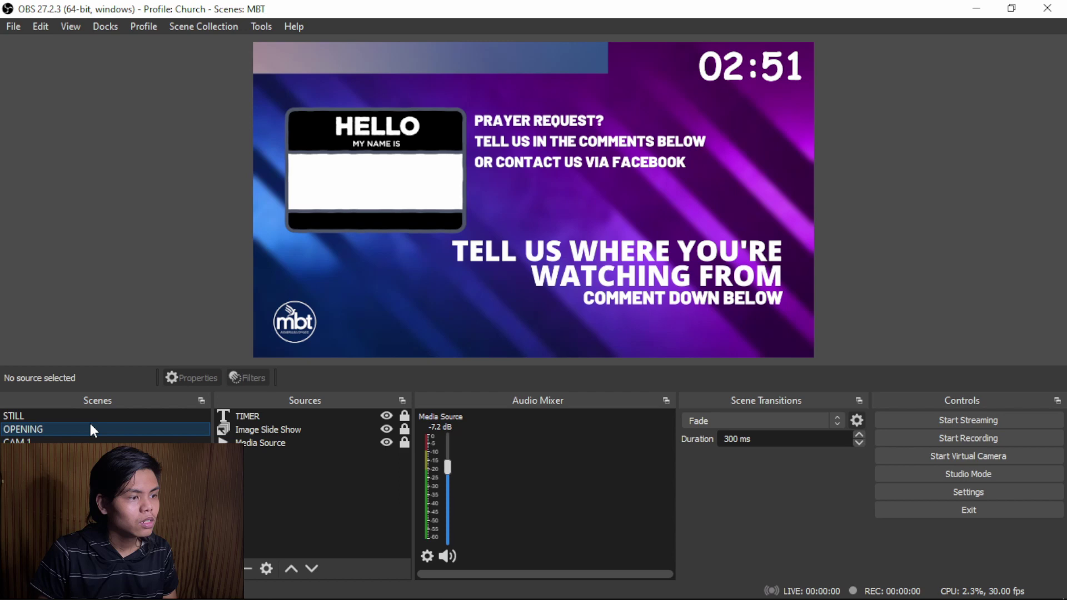
left_click(91, 416)
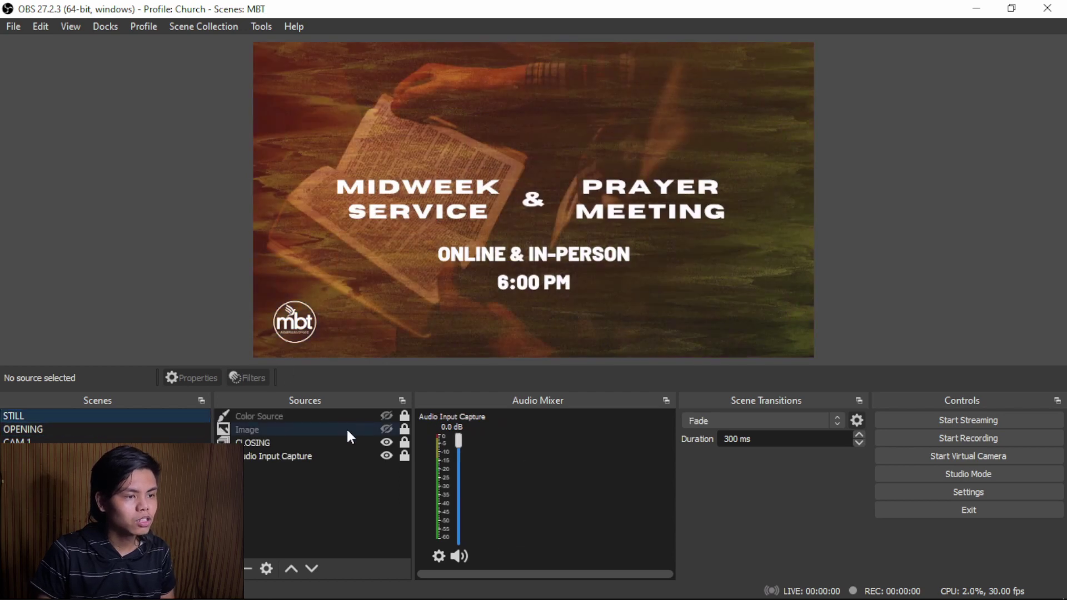
left_click(386, 429)
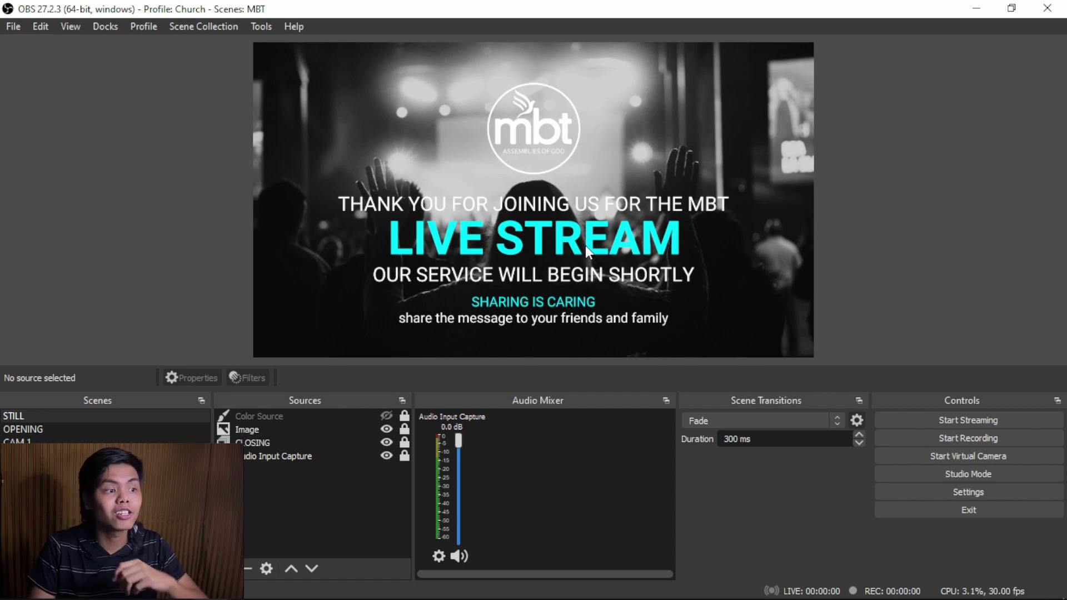
Step: Return to the OPENING scene, hide its TIMER source, and check which source types can be added
left_click(36, 428)
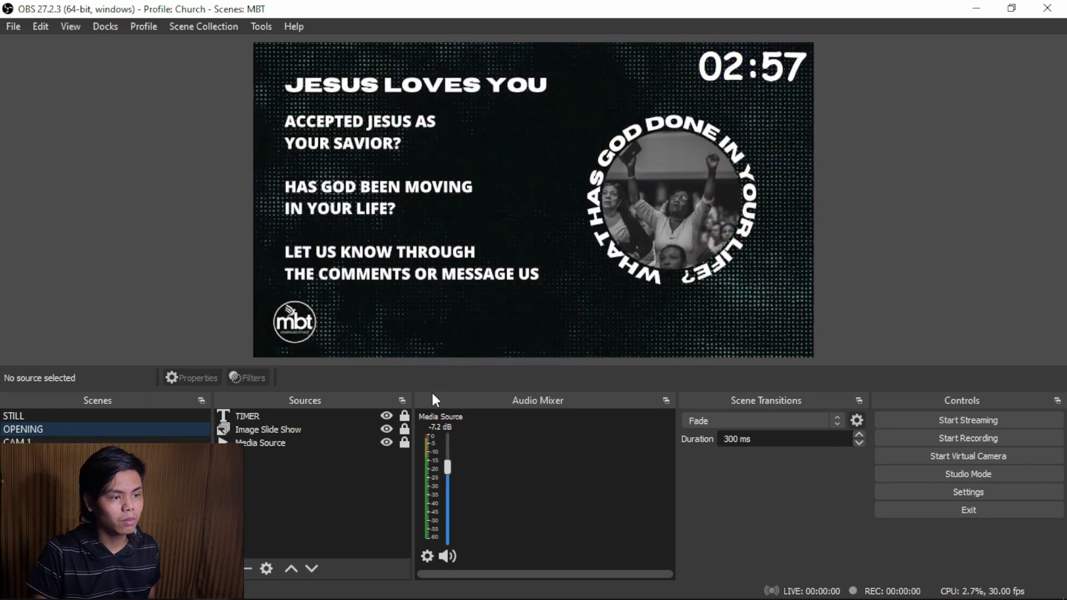
left_click(387, 415)
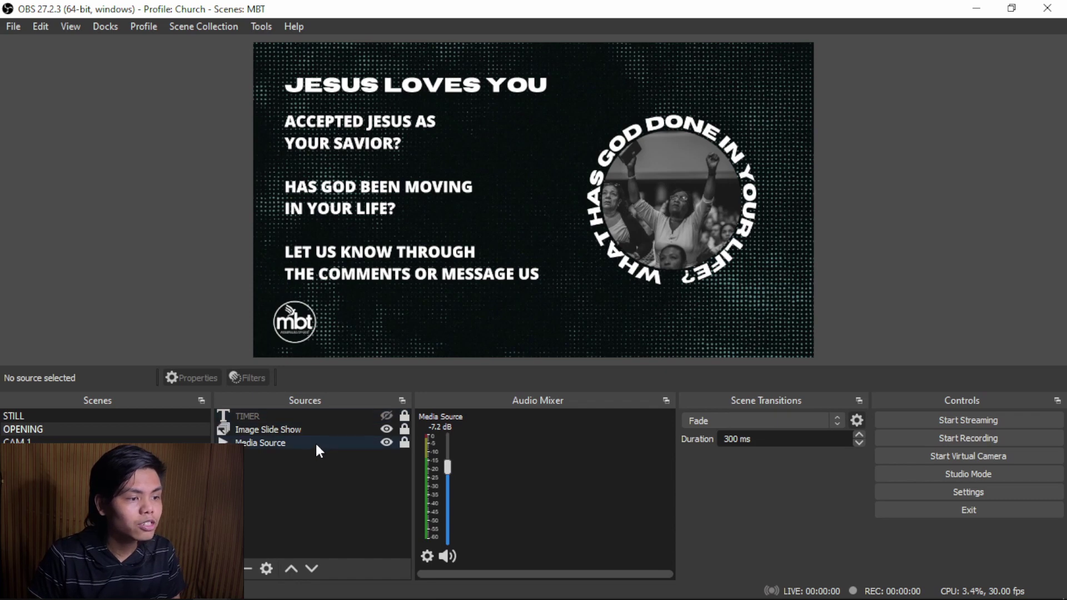
left_click(232, 561)
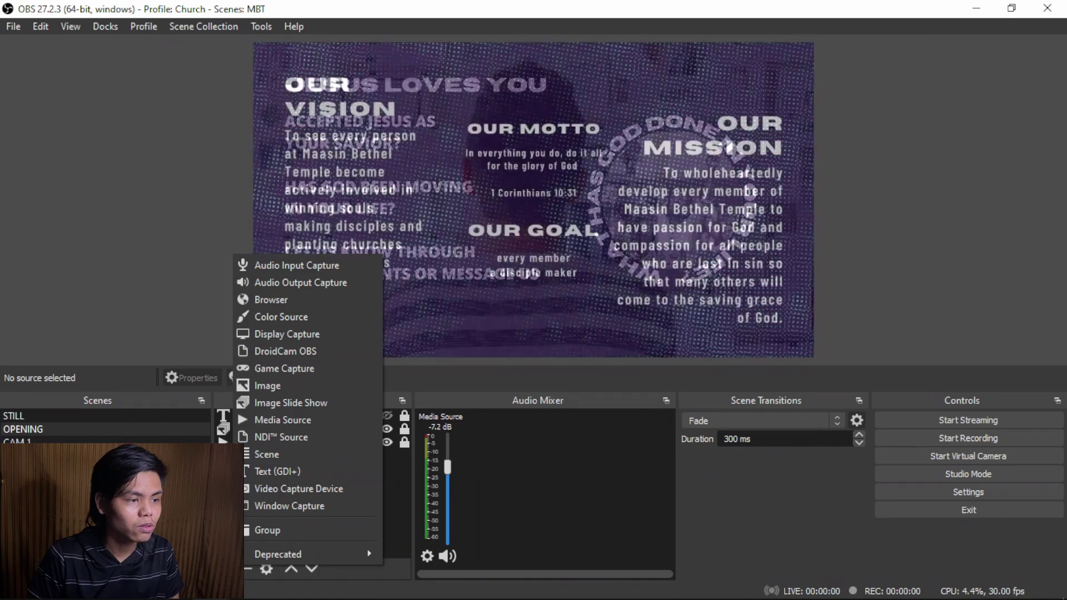
key("Escape")
Step: Open the Image Slide Show properties and set Visibility Behavior to "Pause when not visible, unpause when visible"
double_click(252, 430)
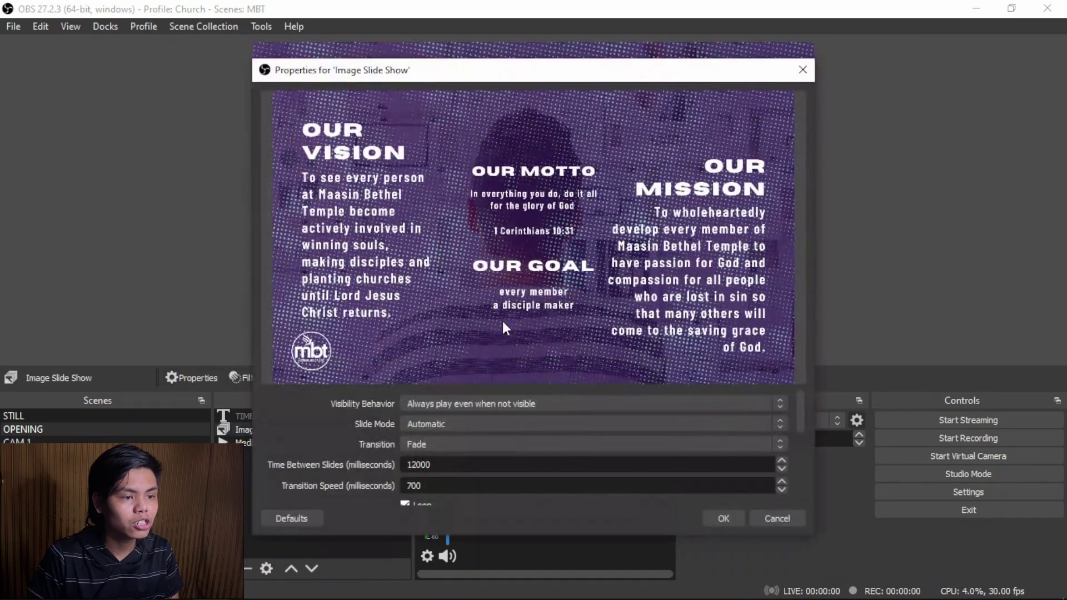
scroll(506, 399, "down", 2)
scroll(506, 399, "up", 2)
left_click(498, 401)
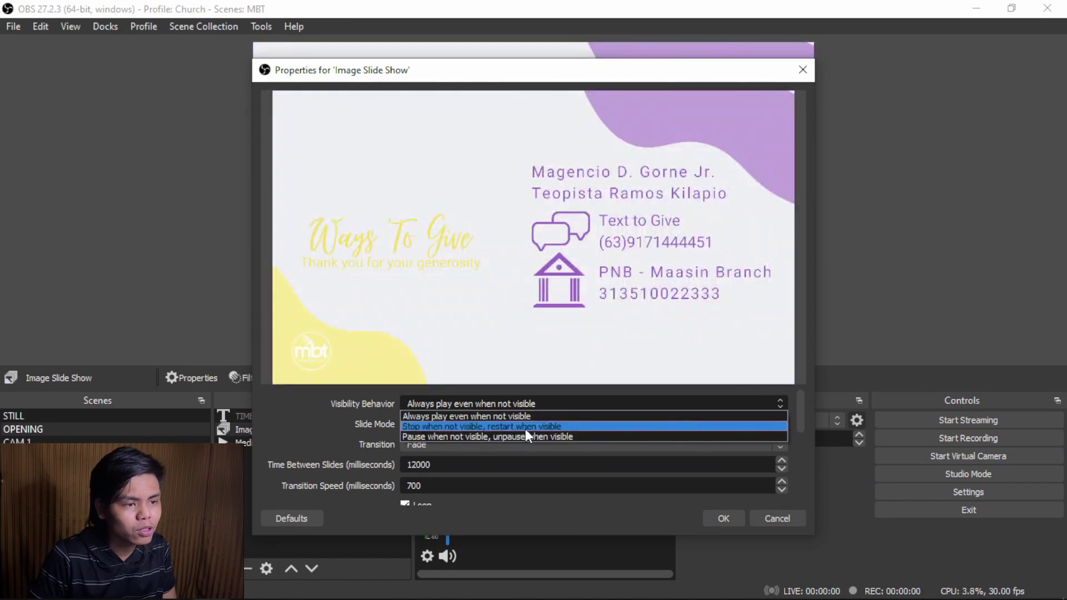
left_click(533, 435)
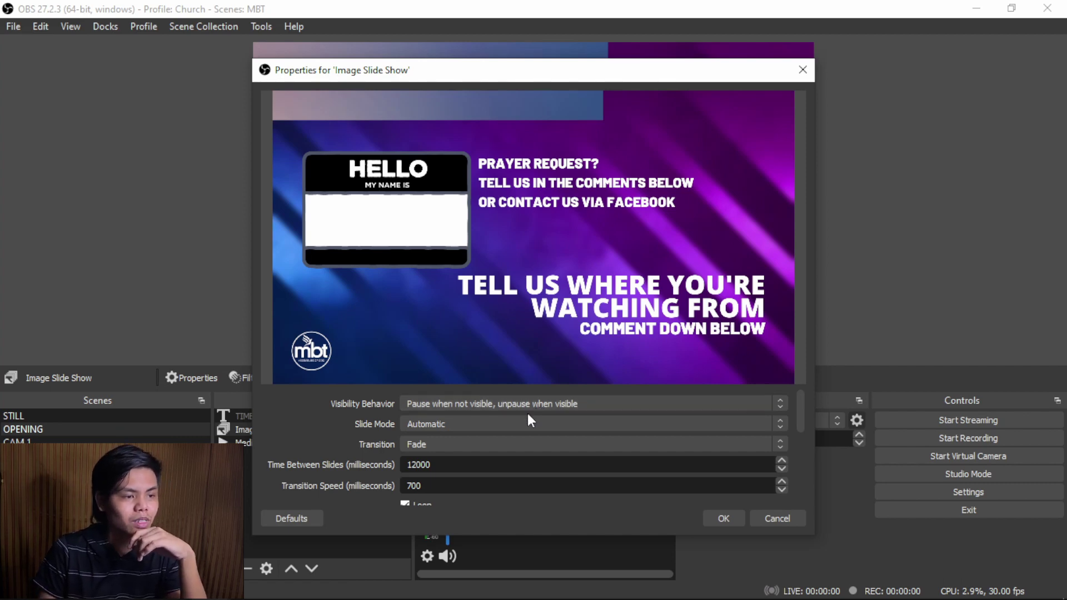
Step: Choose Automatic as the slide show's Slide Mode and Fade as its Transition
left_click(467, 422)
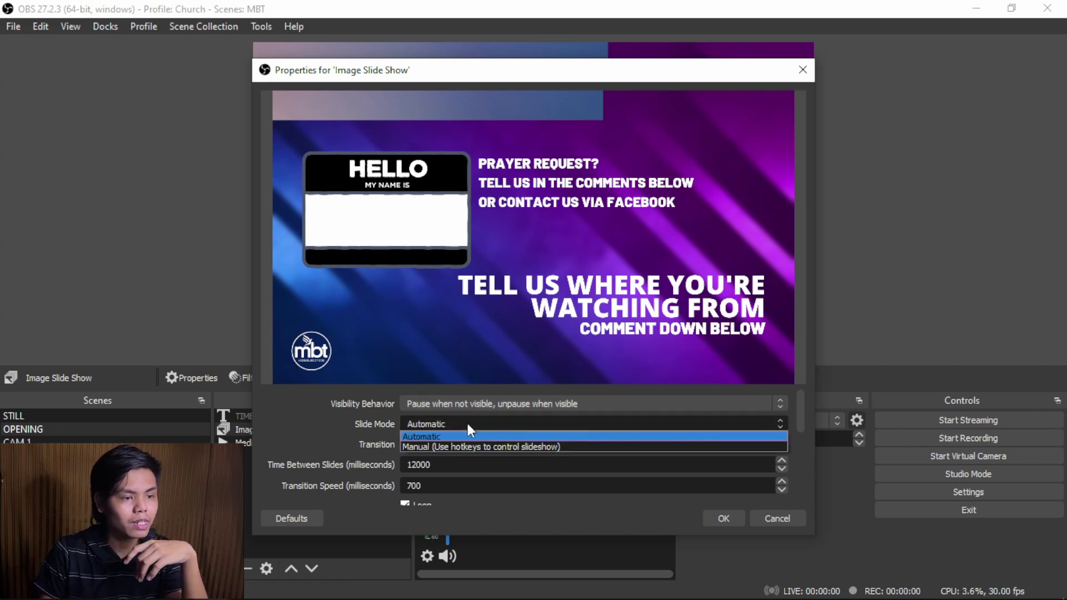
left_click(470, 433)
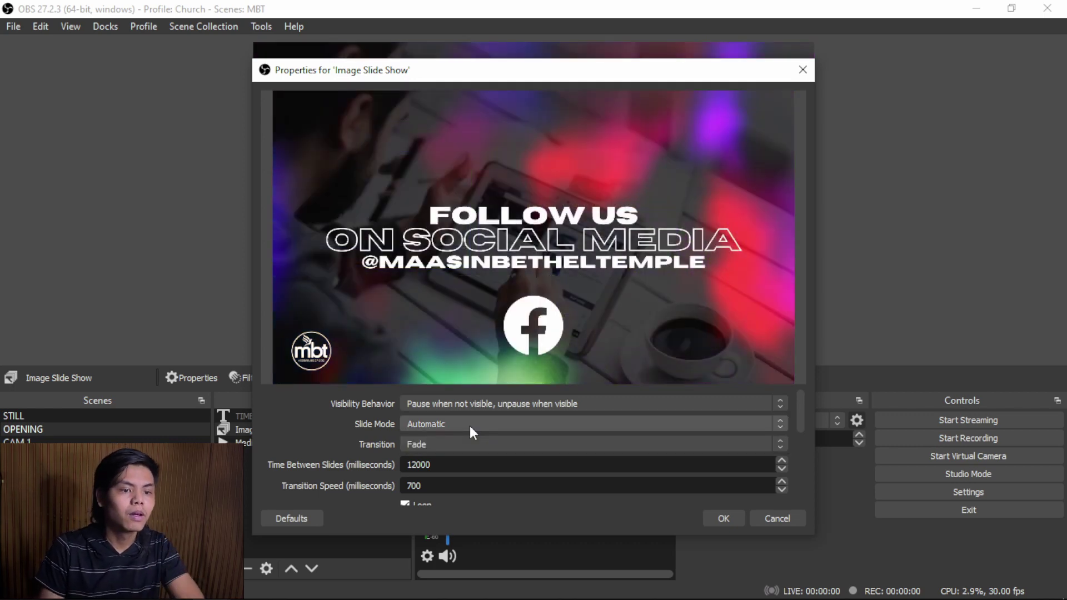
scroll(492, 428, "down", 3)
scroll(493, 435, "up", 3)
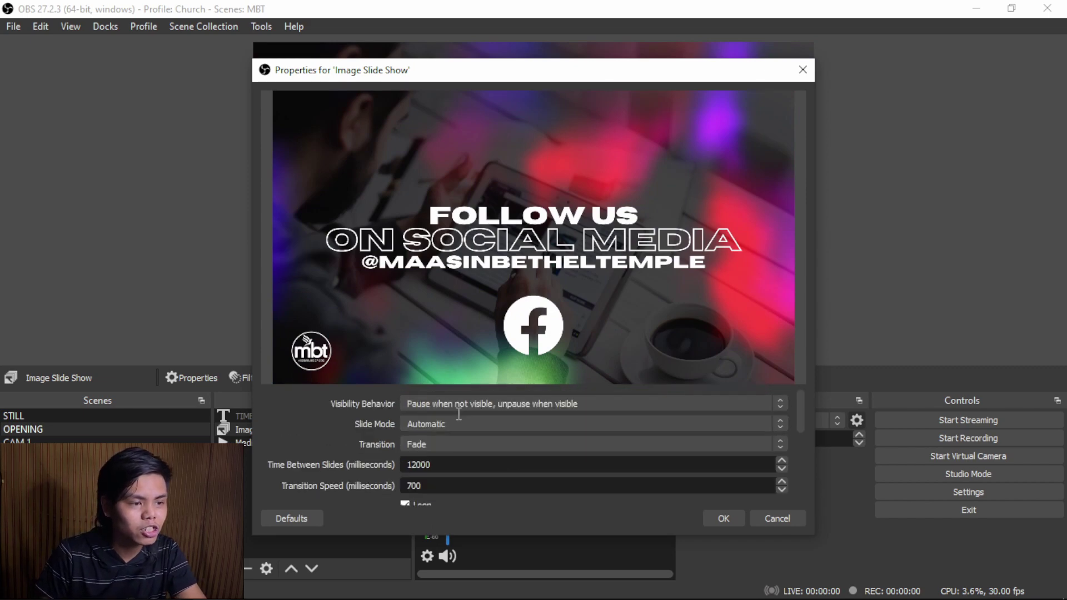
left_click(445, 443)
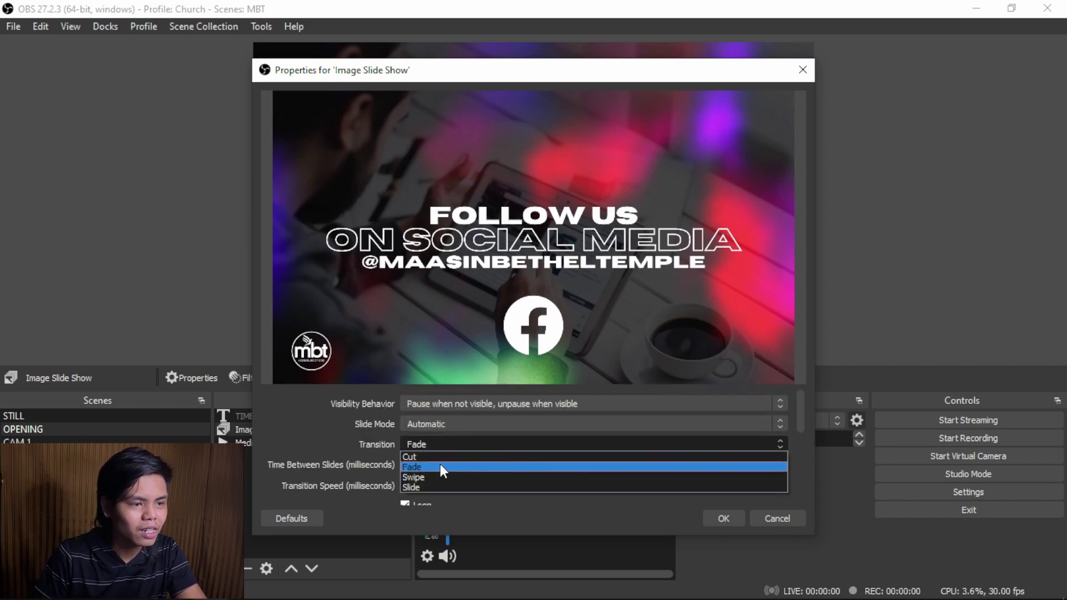
left_click(440, 464)
Step: Examine the slide show's time between slides, transition speed, and loop and playback options
scroll(322, 433, "down", 3)
left_click(459, 418)
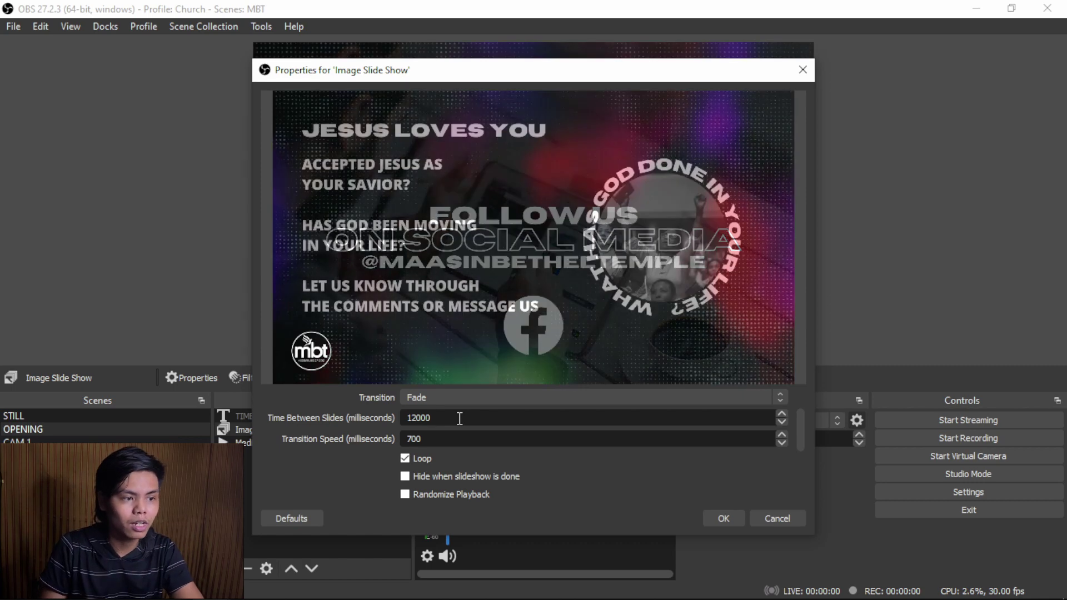
left_click(467, 438)
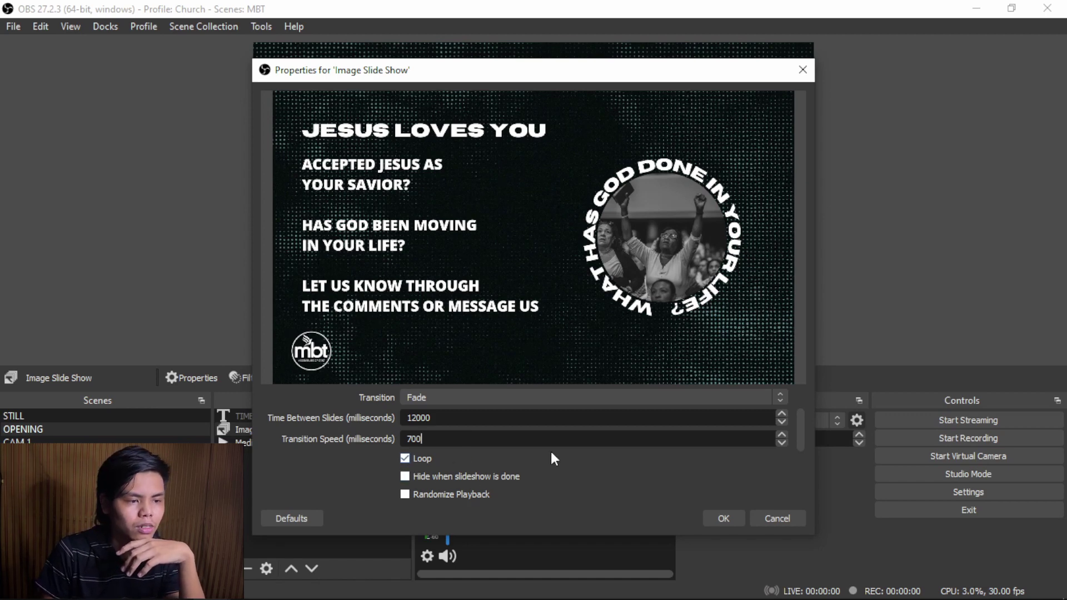
scroll(579, 459, "down", 3)
scroll(580, 458, "up", 5)
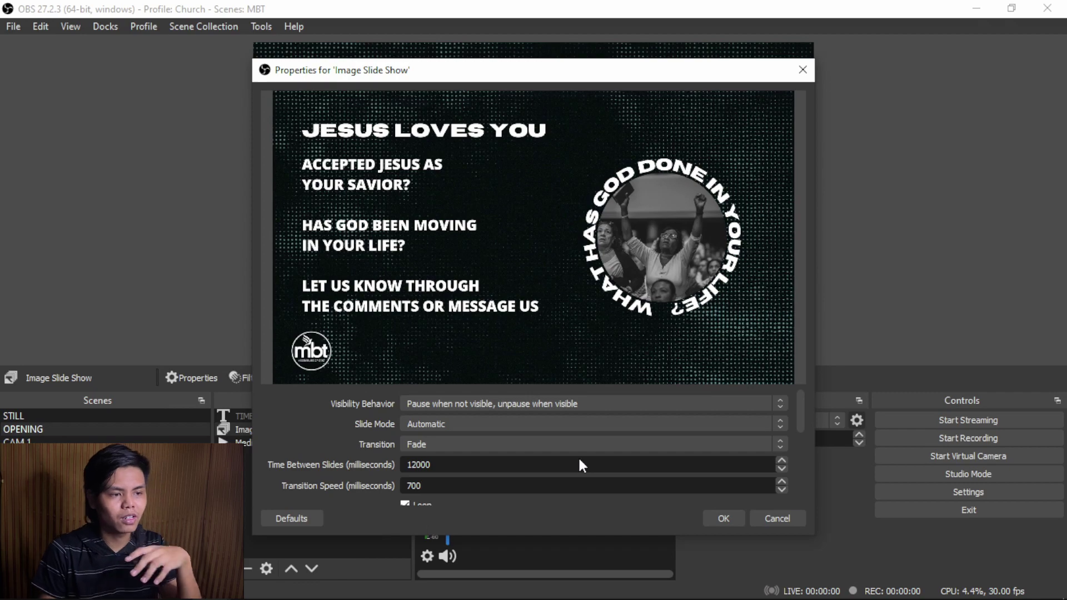
scroll(580, 462, "down", 2)
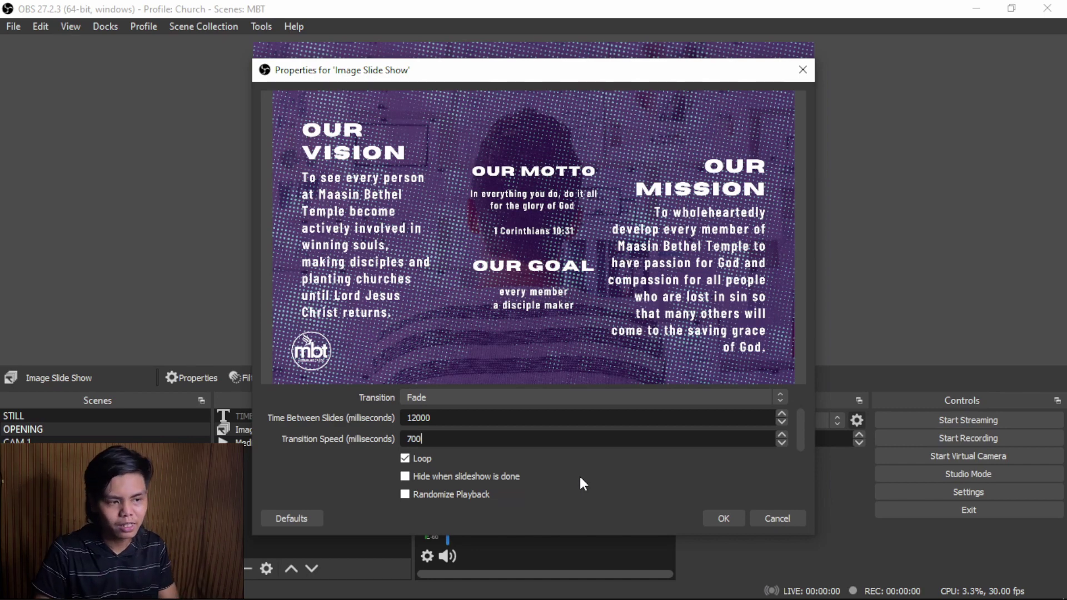
Step: Examine the slide show's Image Files list and the options for adding files or a directory
scroll(674, 469, "down", 5)
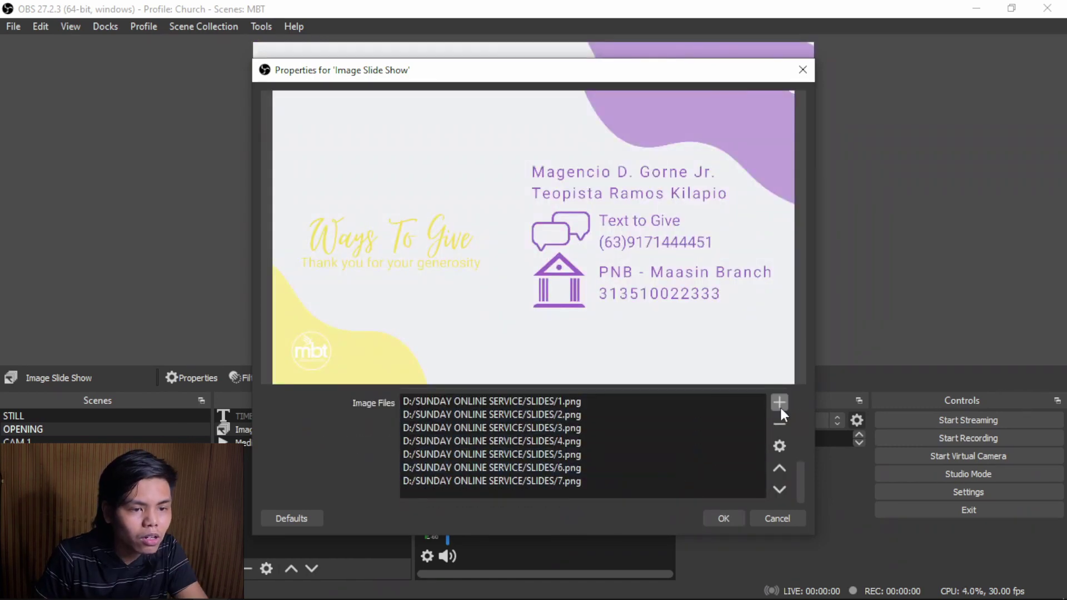
left_click(780, 404)
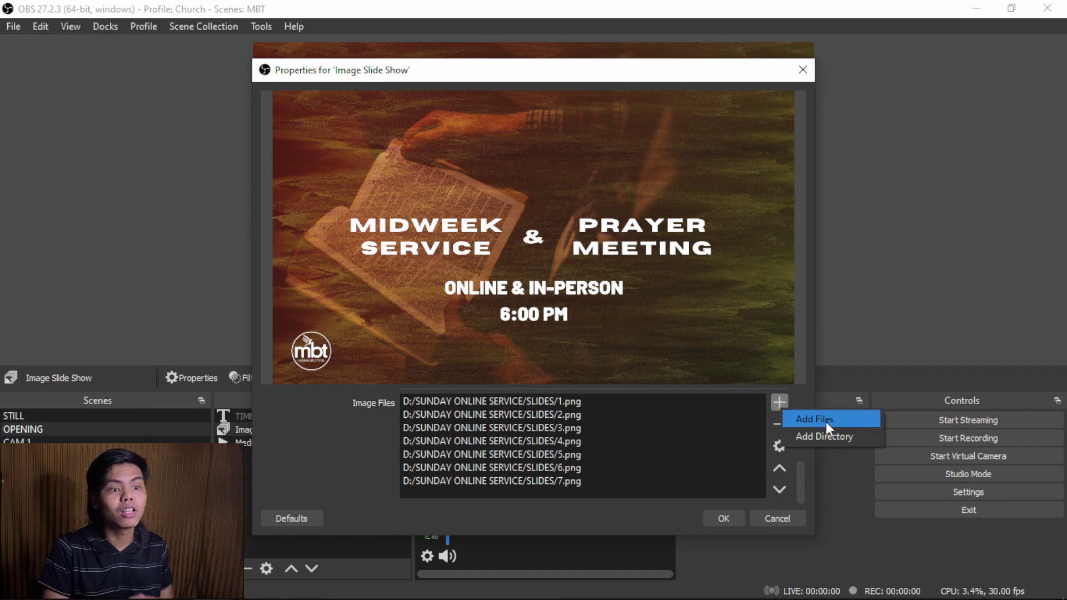
left_click(666, 464)
scroll(665, 465, "down", 3)
scroll(666, 464, "up", 4)
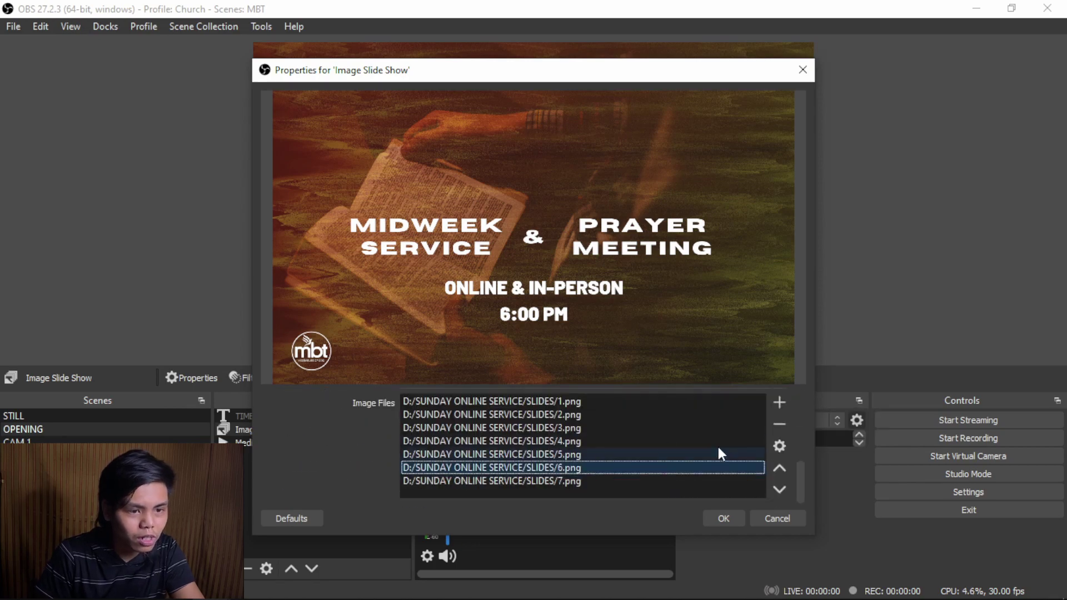
Step: Check the options for adding images to the slide show and accept its properties
left_click(778, 408)
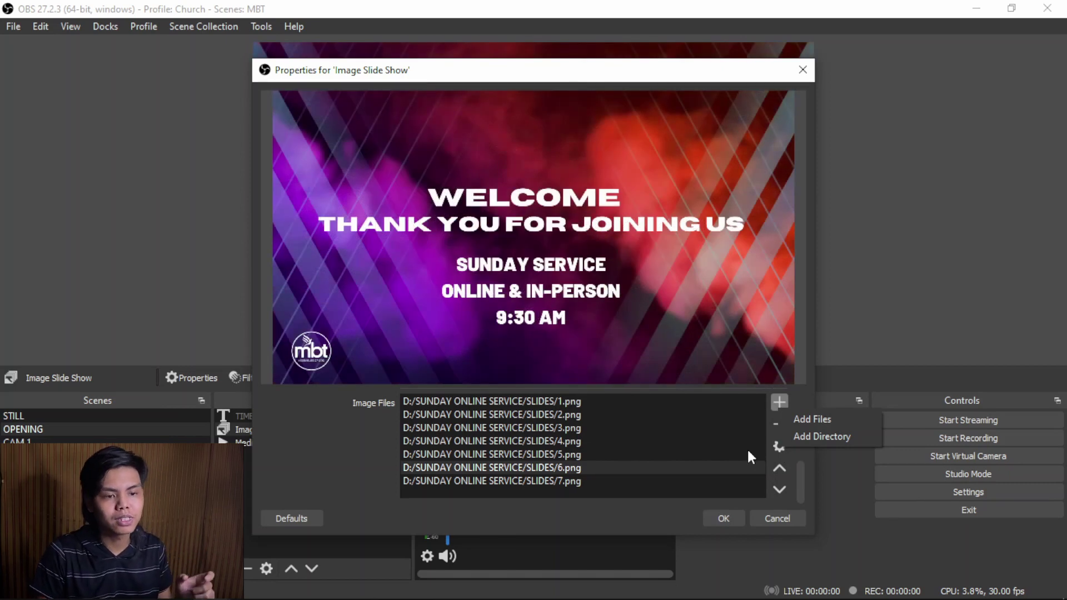
left_click(715, 521)
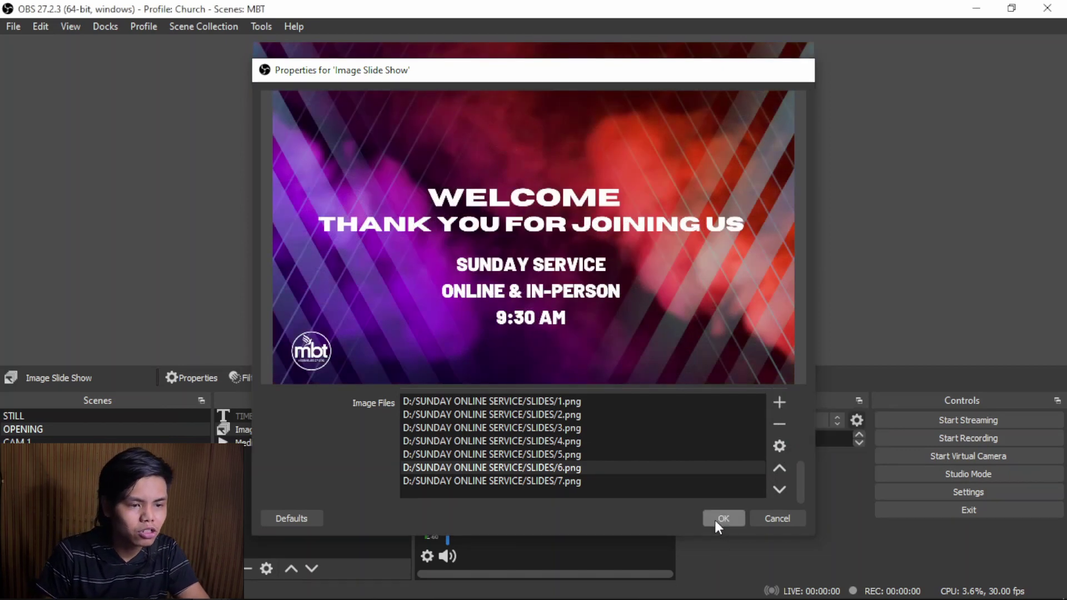
left_click(717, 520)
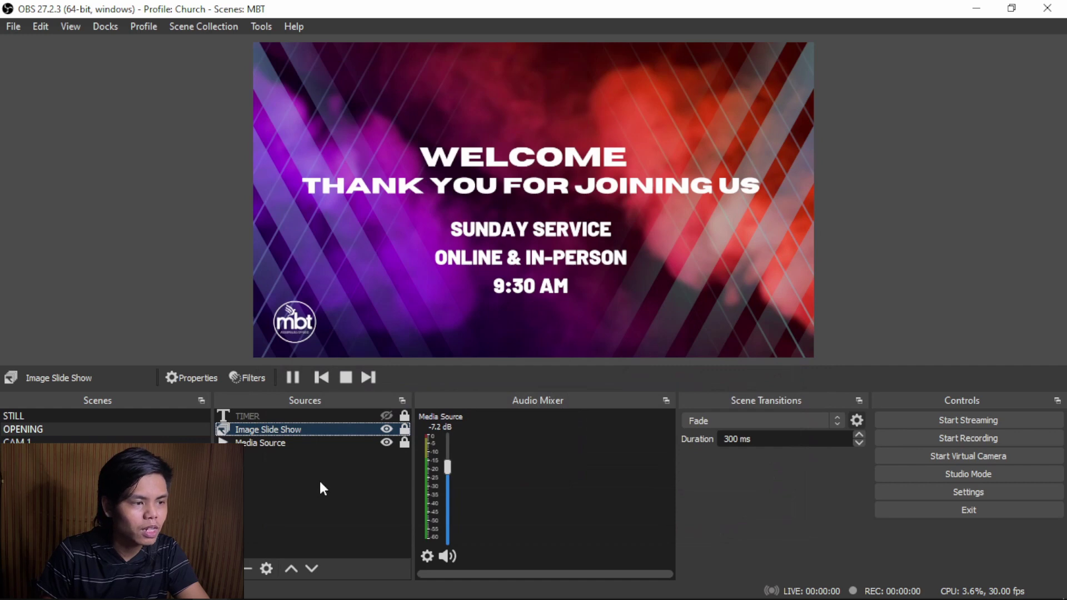
Step: Unlock the Image Slide Show source to try its resize handles in the preview, and lock it again
left_click(404, 430)
left_click_drag(811, 202, 814, 237)
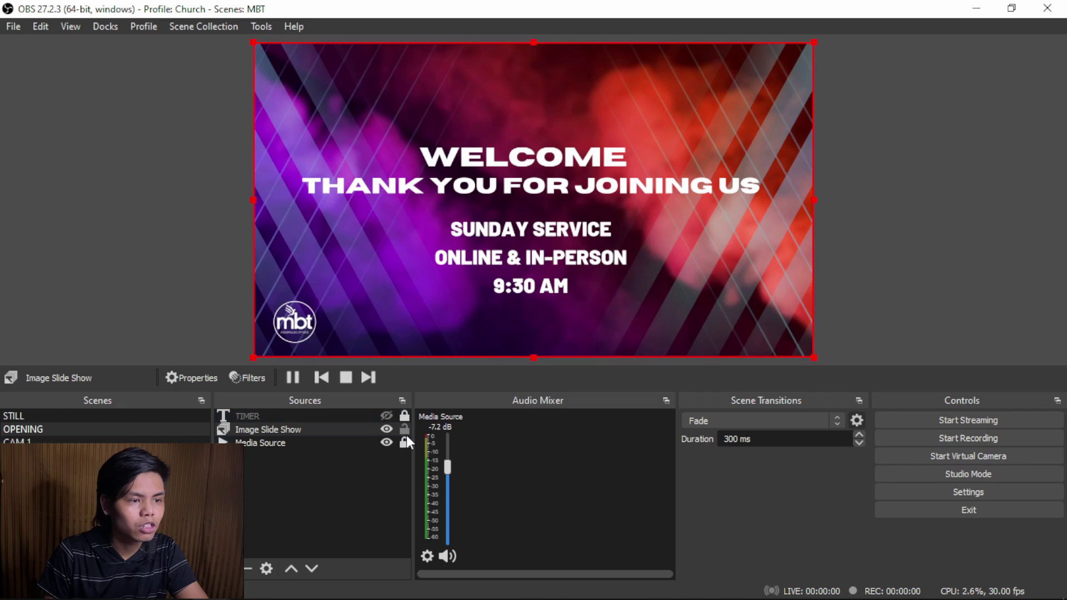
left_click(405, 431)
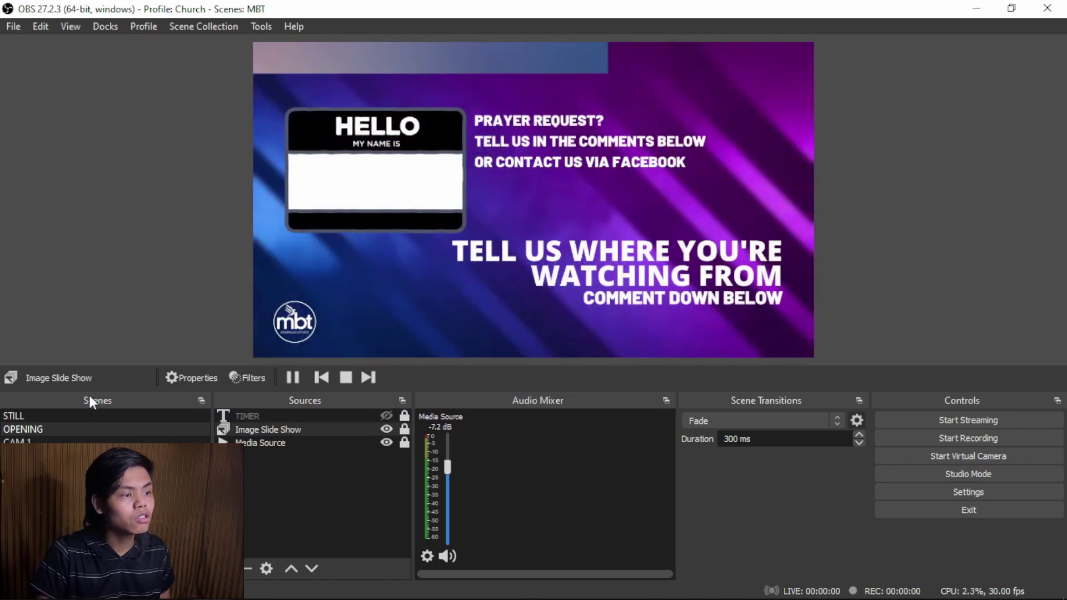
Step: Preview the STILL scene and return to the OPENING scene to view the slide show
left_click(91, 415)
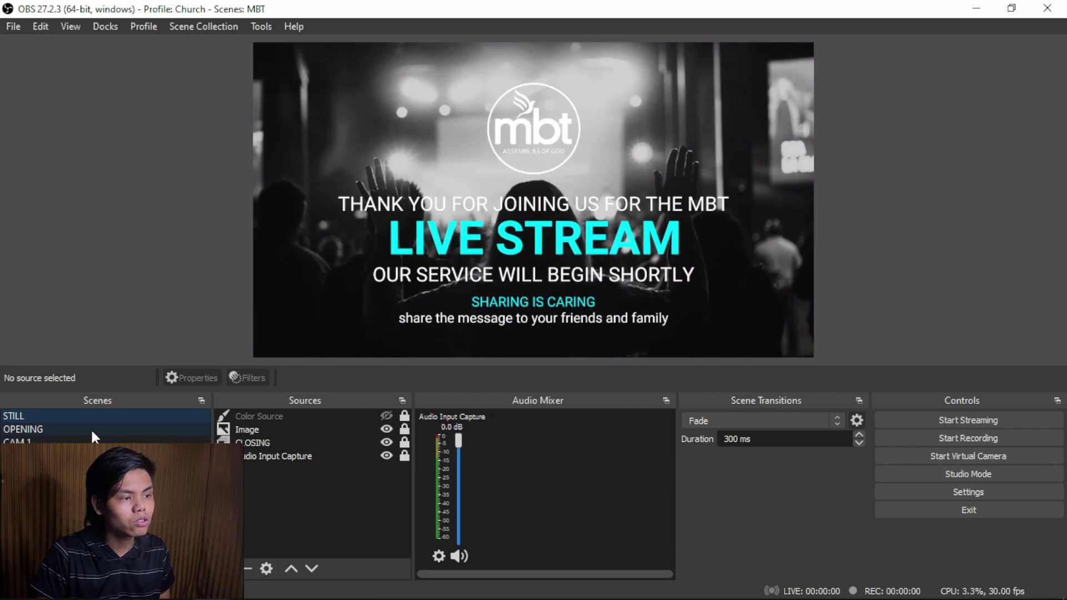
left_click(91, 428)
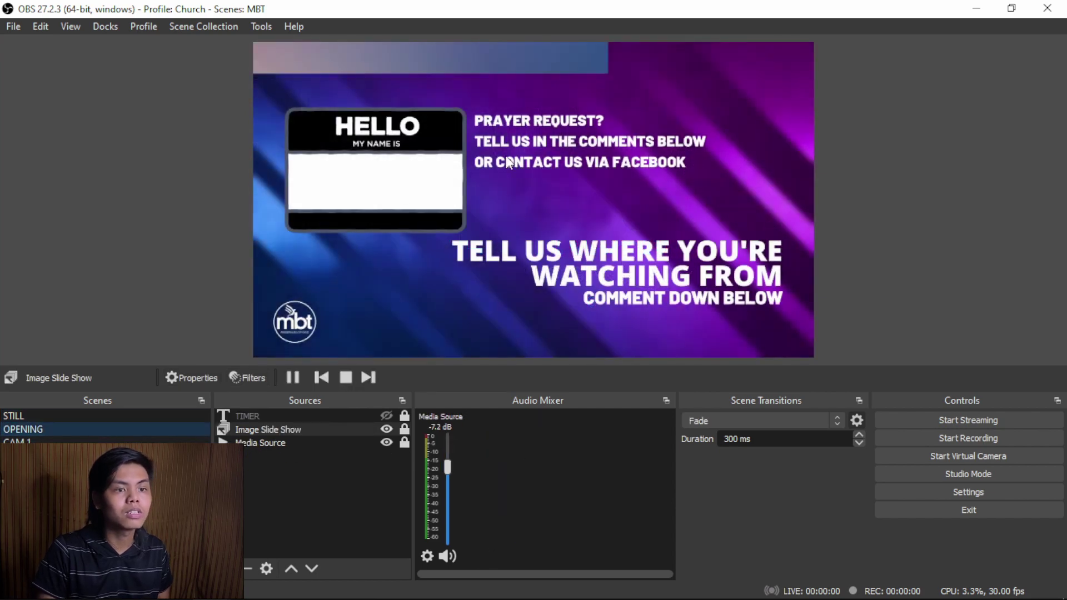